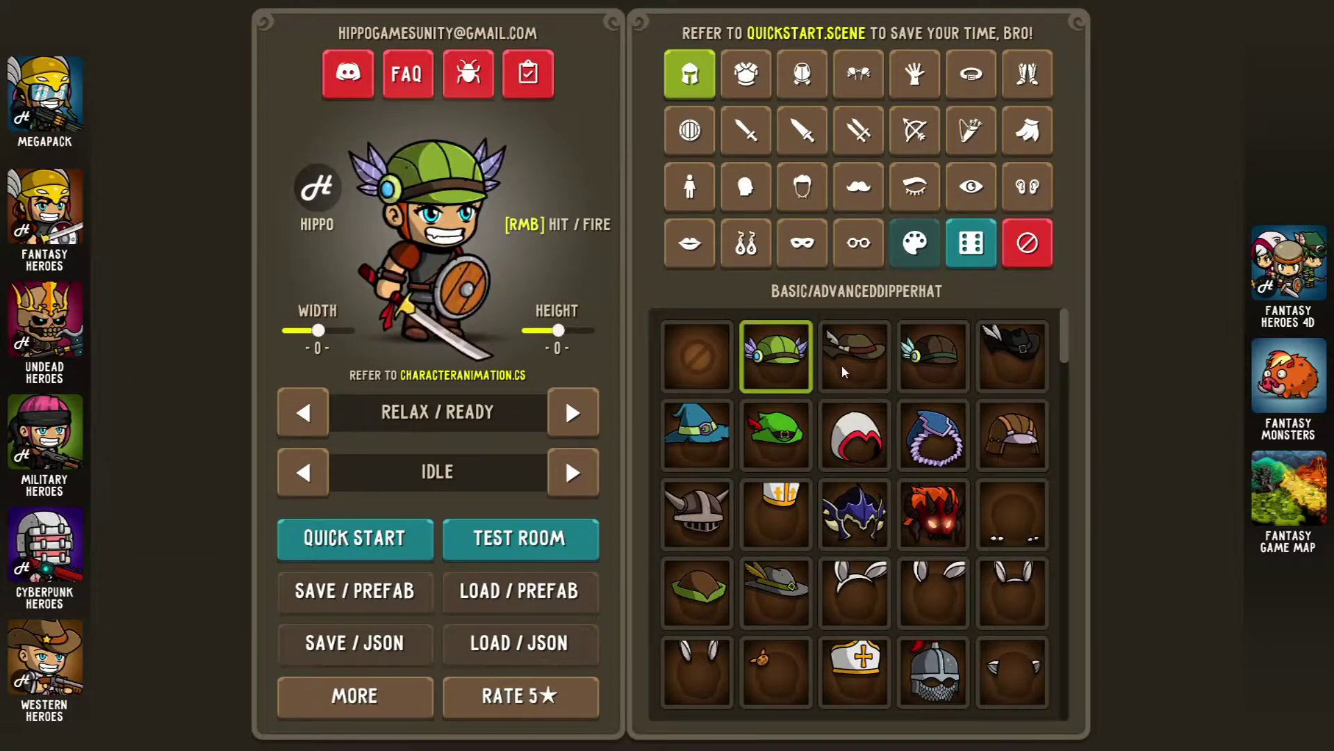
# Try several helmets on the hero, including bunny ears and the Cataphract helm, ending with the skull helmet.
pyautogui.click(842, 363)
pyautogui.click(859, 518)
pyautogui.click(931, 589)
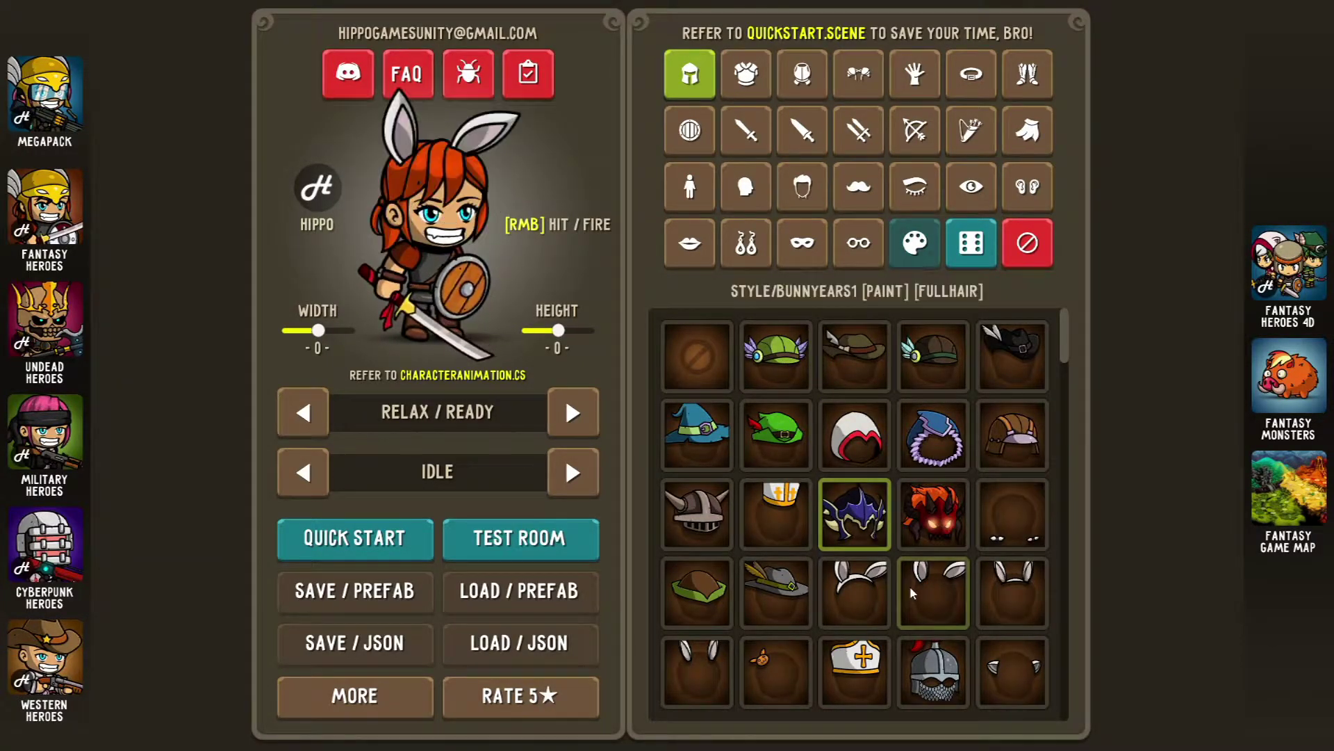
pyautogui.click(934, 669)
pyautogui.scroll(-2, 876, 591)
pyautogui.scroll(-5, 876, 596)
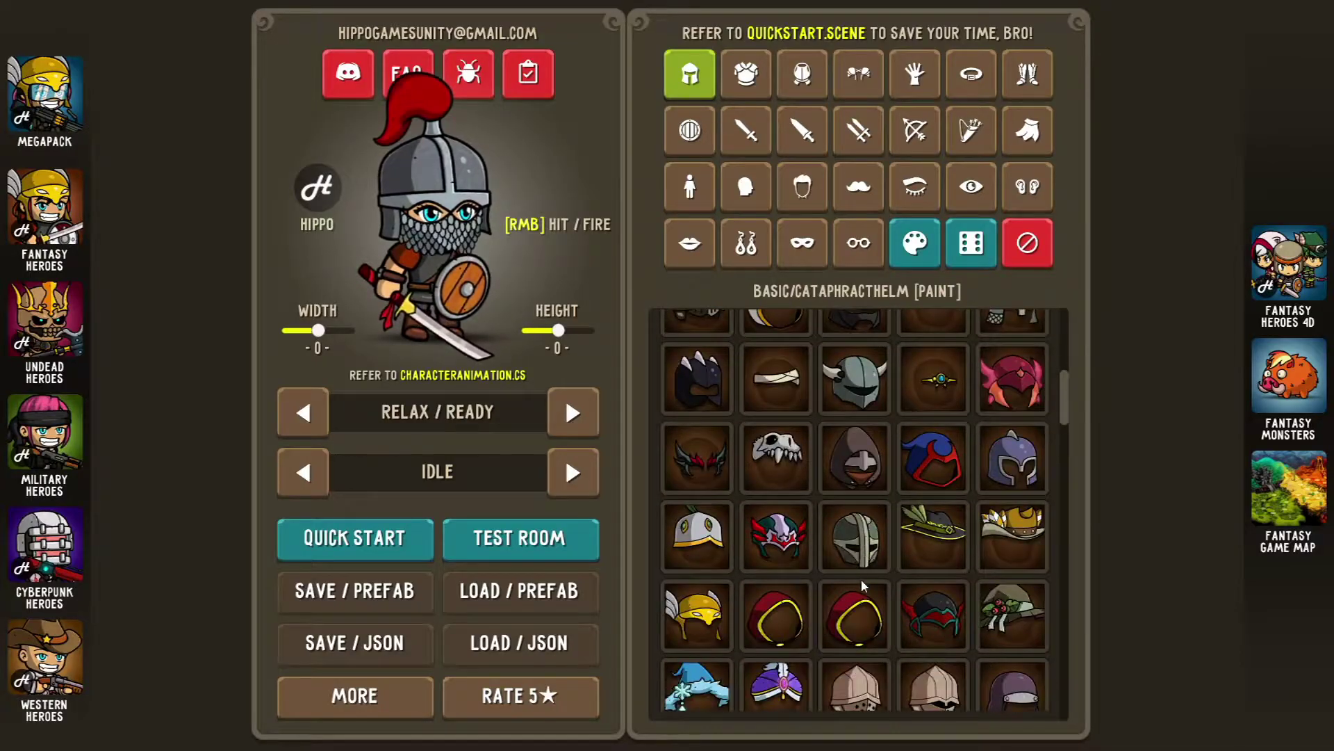
pyautogui.click(778, 452)
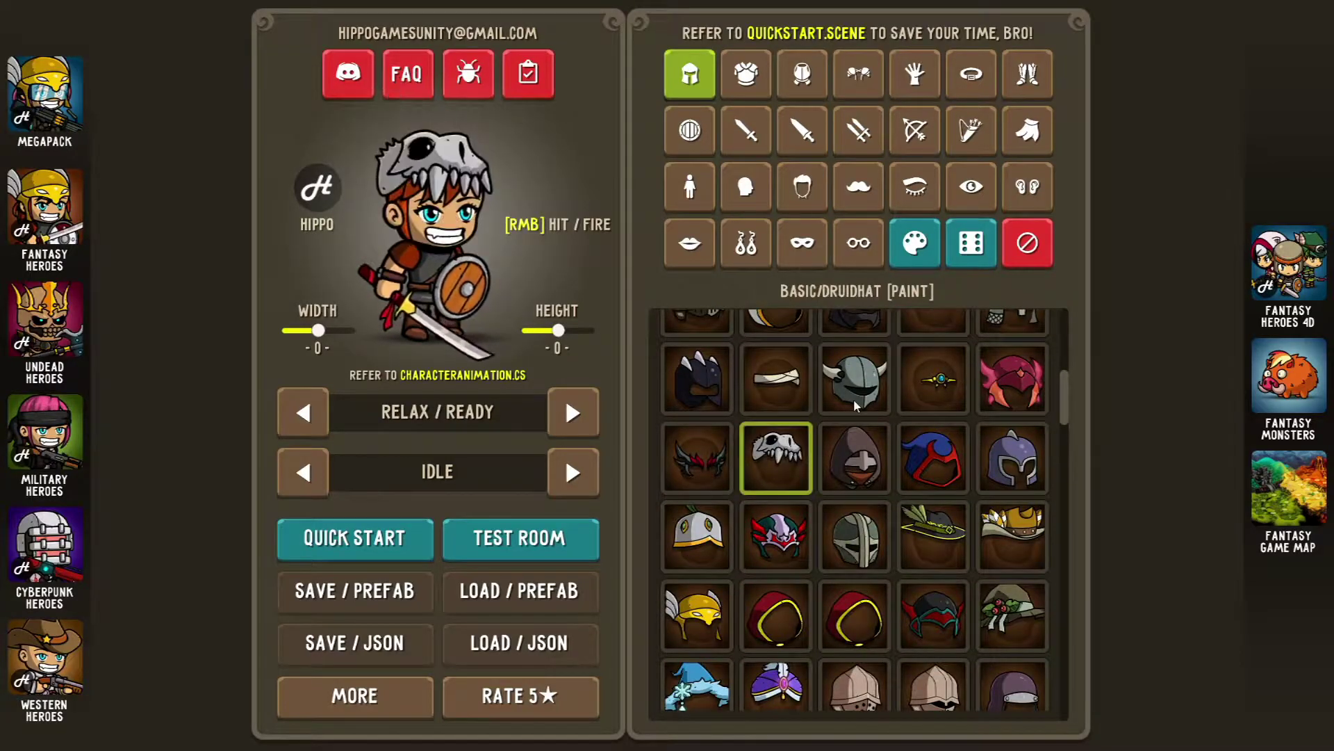
# Dress the hero in different armours, trying the Frost Robe and the fur Freefolk armour.
pyautogui.click(727, 84)
pyautogui.click(935, 536)
pyautogui.click(854, 502)
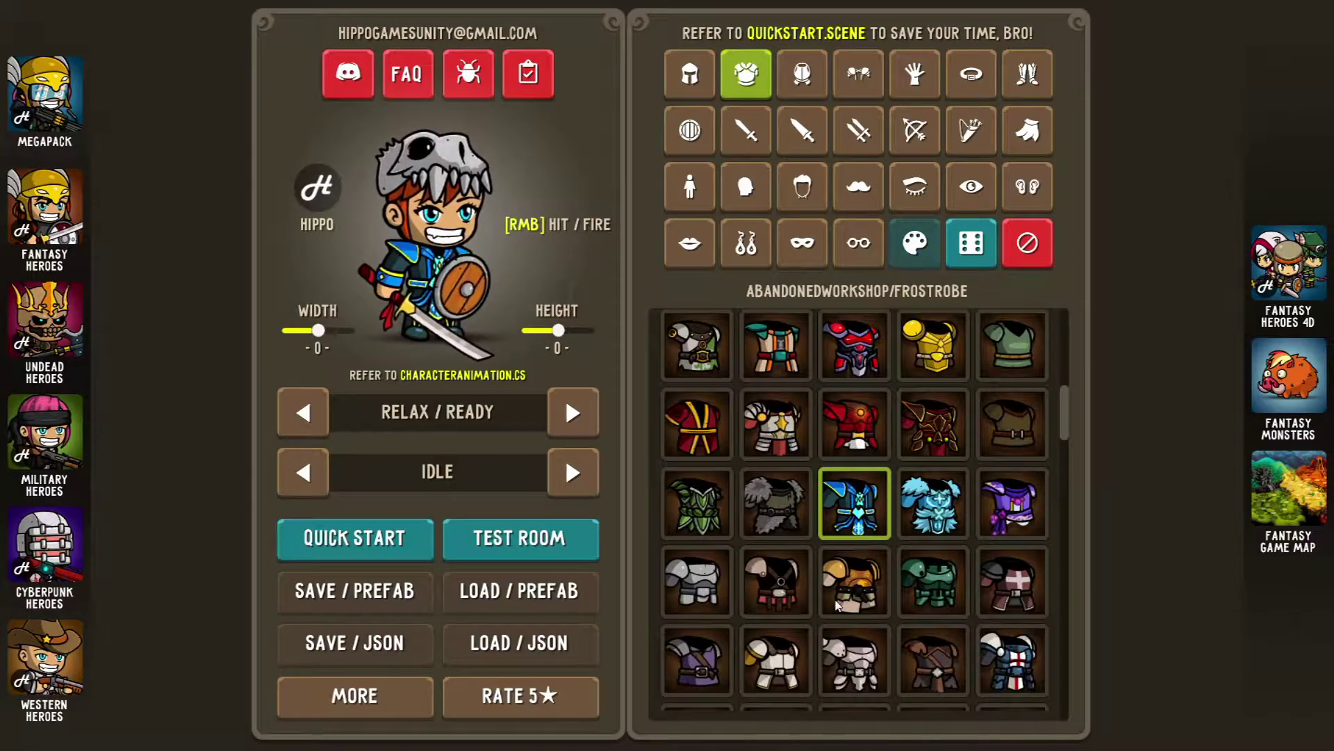
pyautogui.click(782, 509)
pyautogui.scroll(-8, 817, 545)
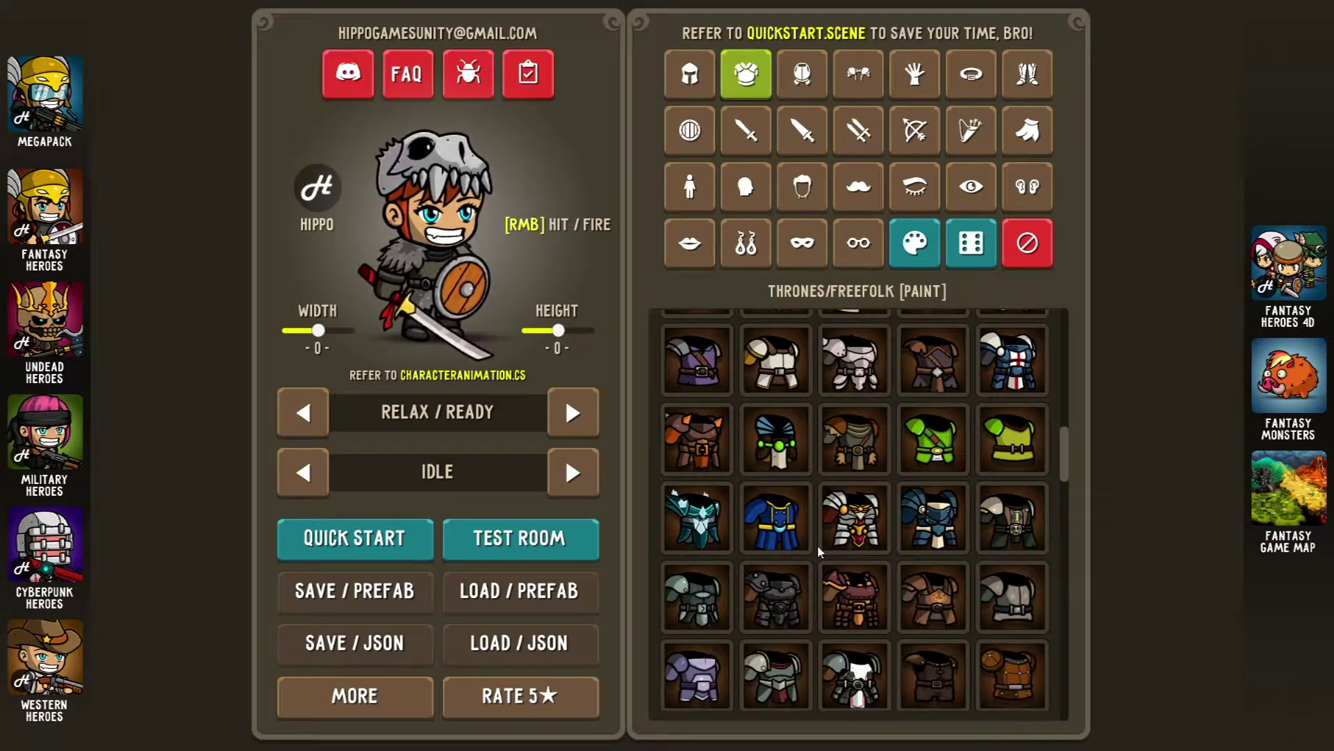
pyautogui.scroll(-10, 817, 545)
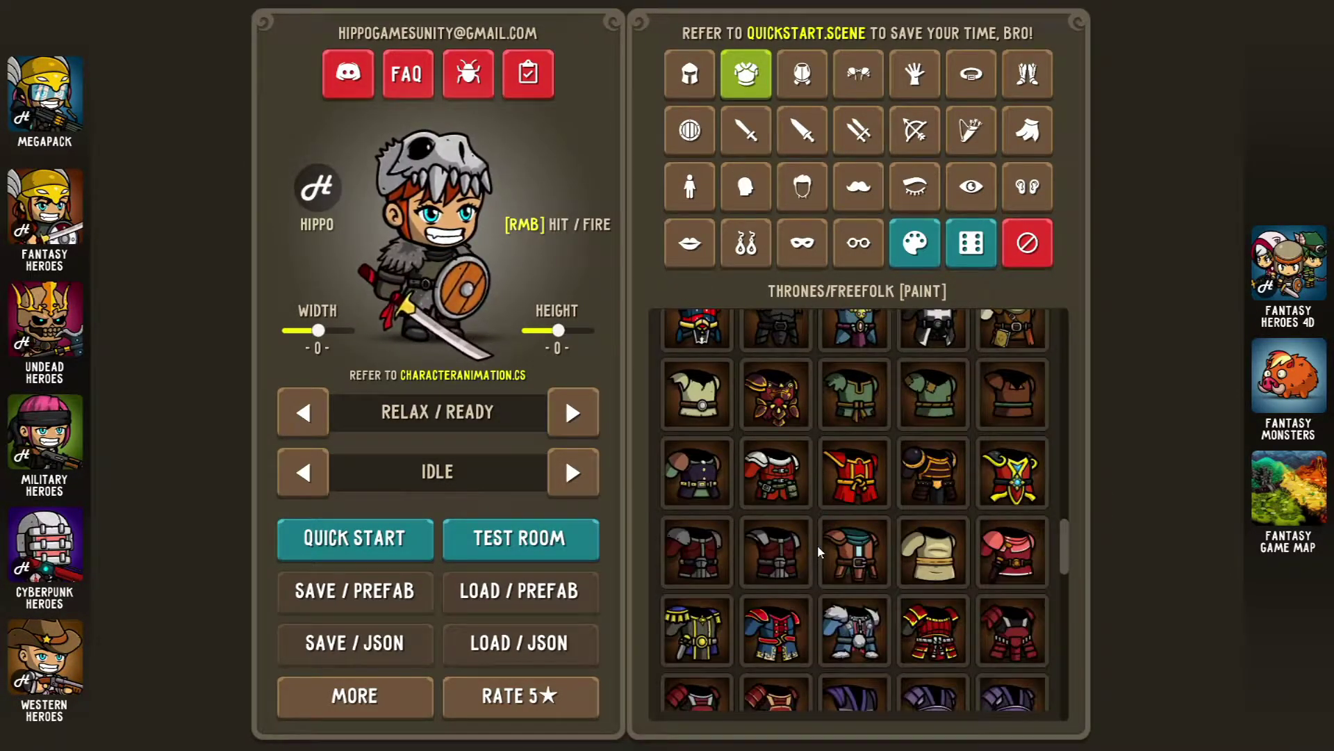
# Give the hero the dark orc sword, then the rare sword.
pyautogui.click(767, 143)
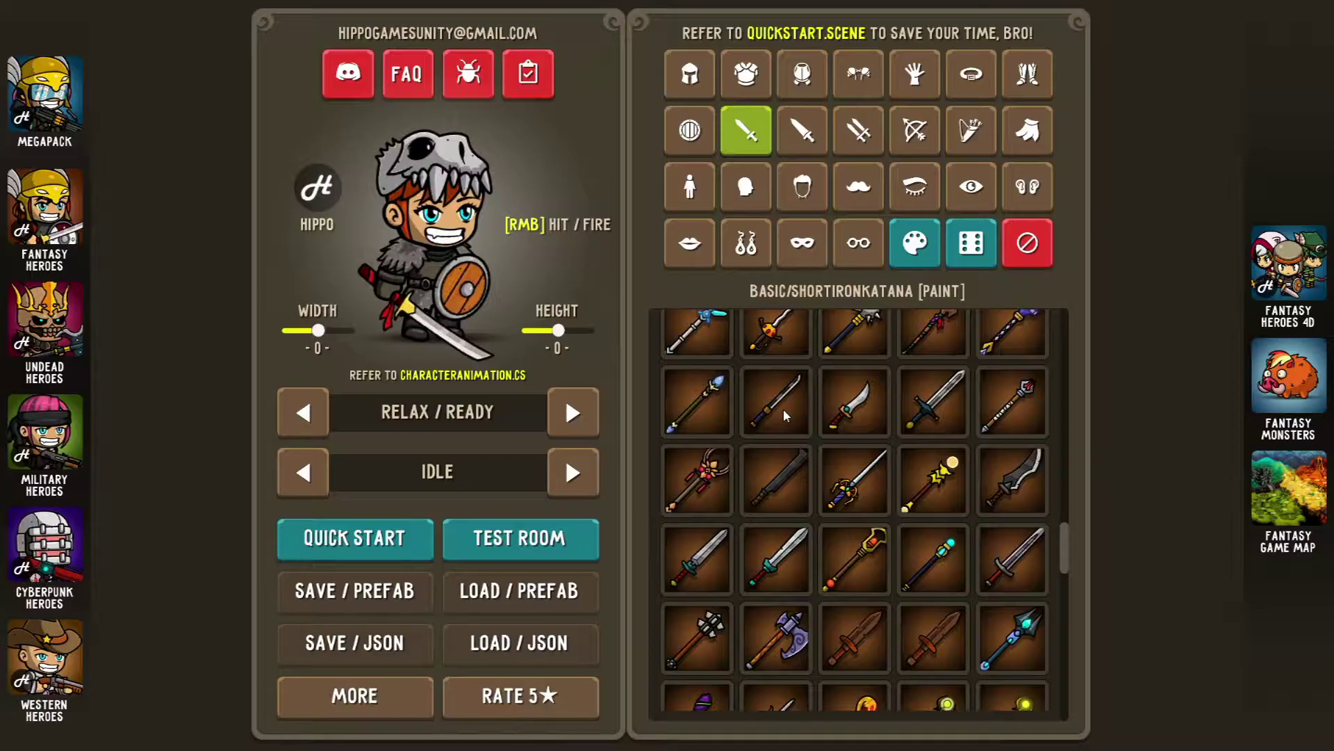
pyautogui.click(754, 481)
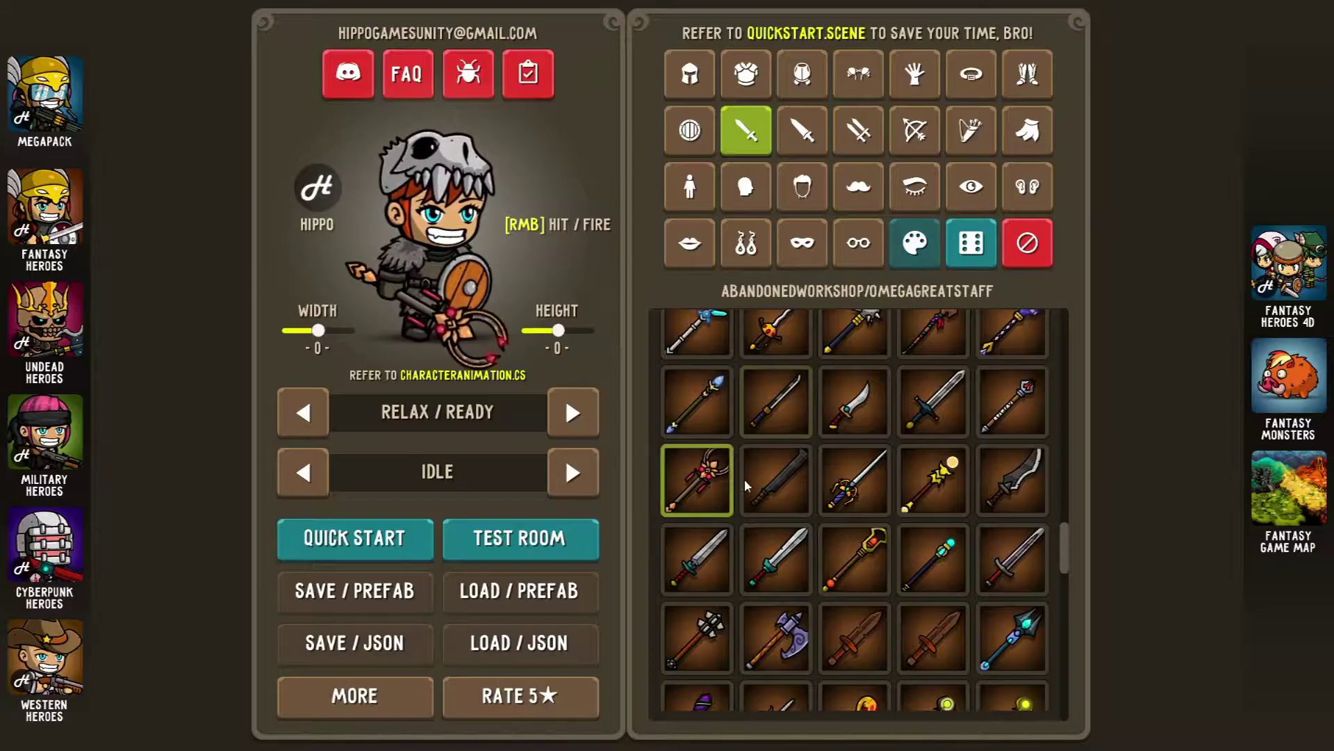
pyautogui.click(781, 562)
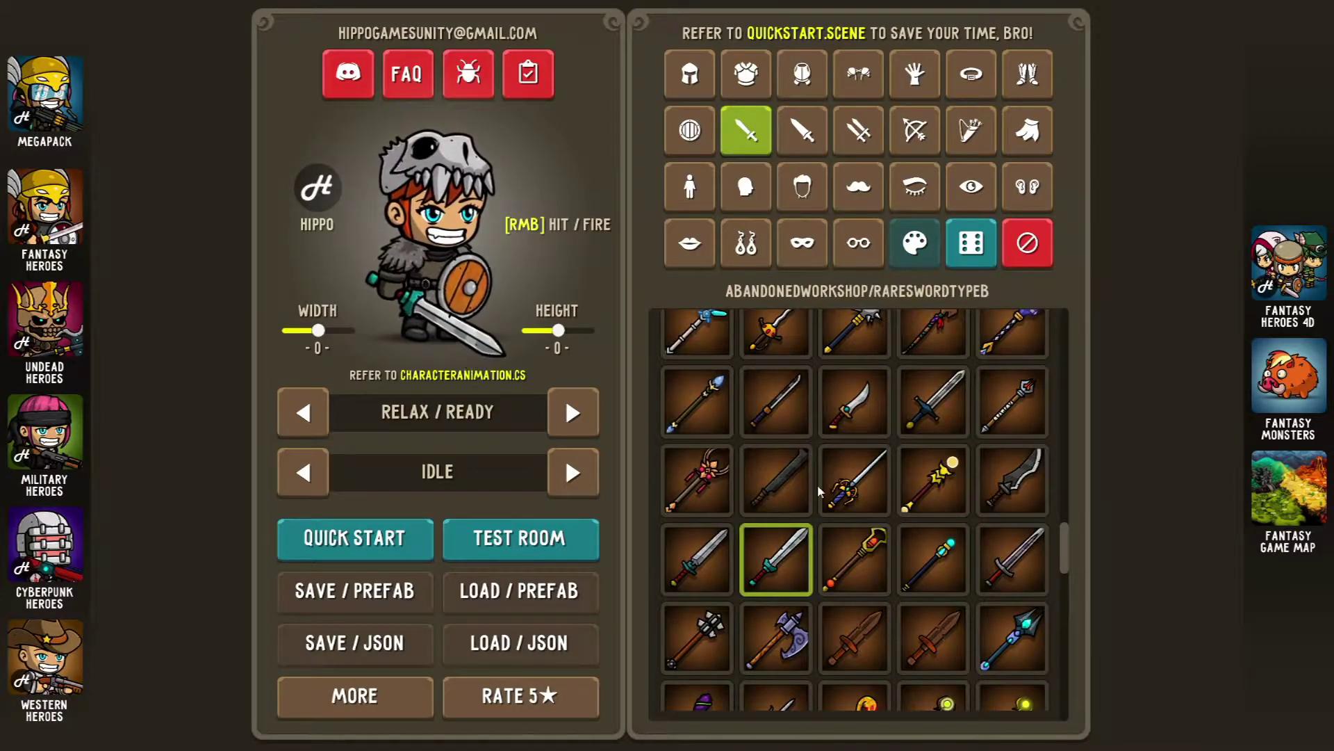
# Give the hero sick emoji eyes, then try ear options including worm ears and a golden earring.
pyautogui.click(971, 186)
pyautogui.press('Right')
pyautogui.press('Right')
pyautogui.press('Right')
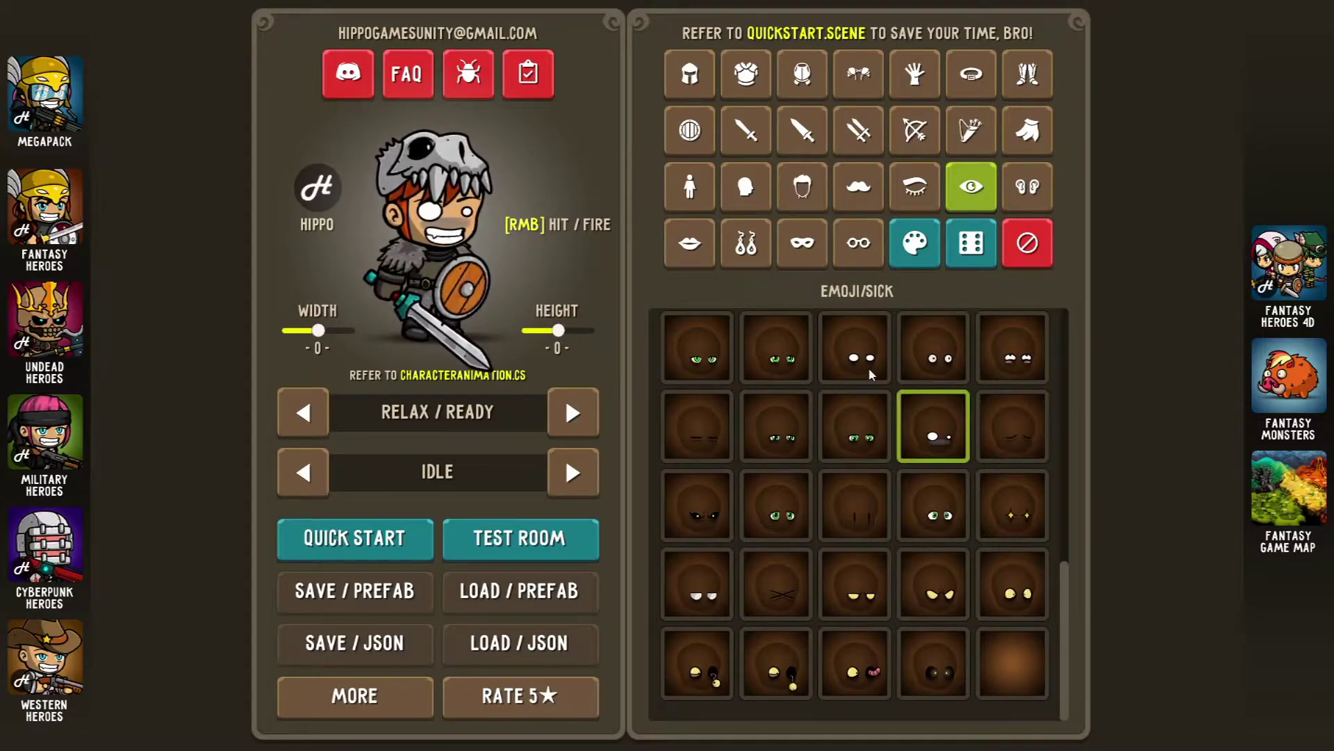
pyautogui.click(764, 251)
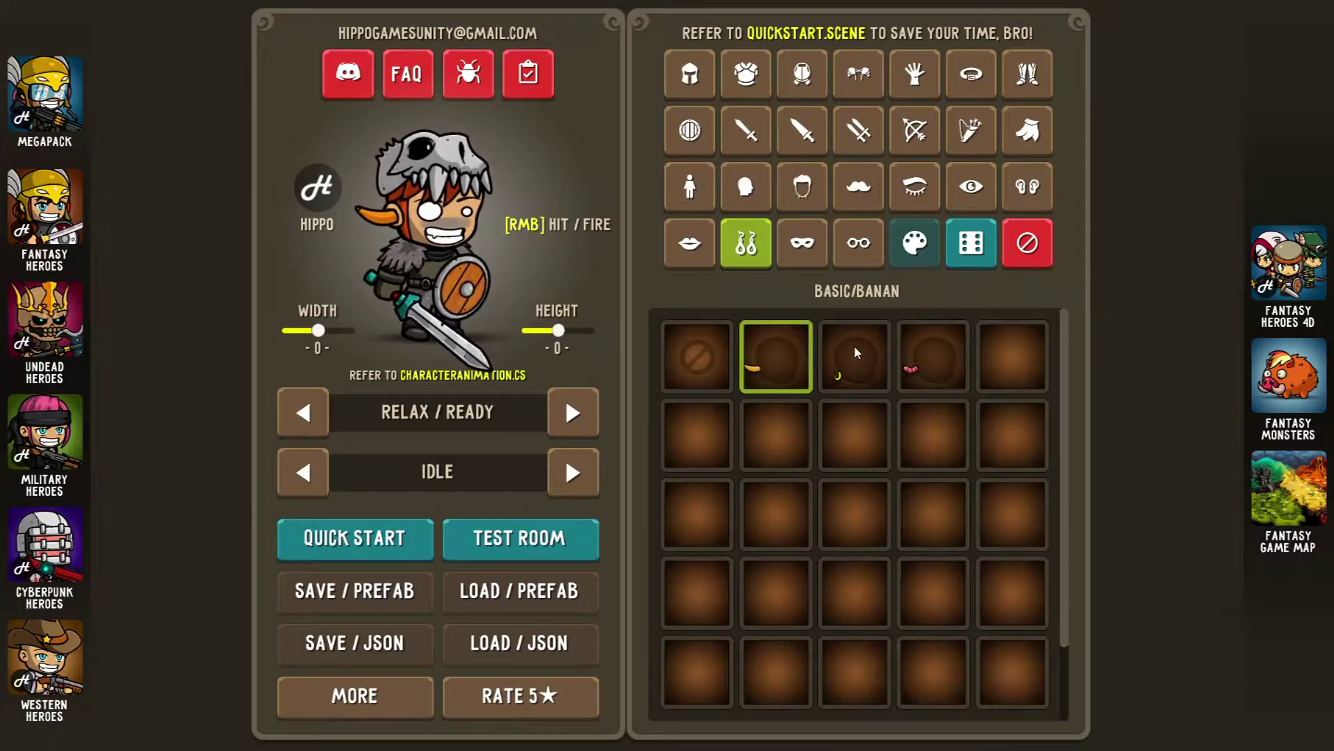
pyautogui.click(839, 386)
pyautogui.click(907, 360)
pyautogui.click(782, 362)
pyautogui.click(849, 366)
# Randomize the hero's outfit several times, removing the ear accessory in between.
pyautogui.click(971, 245)
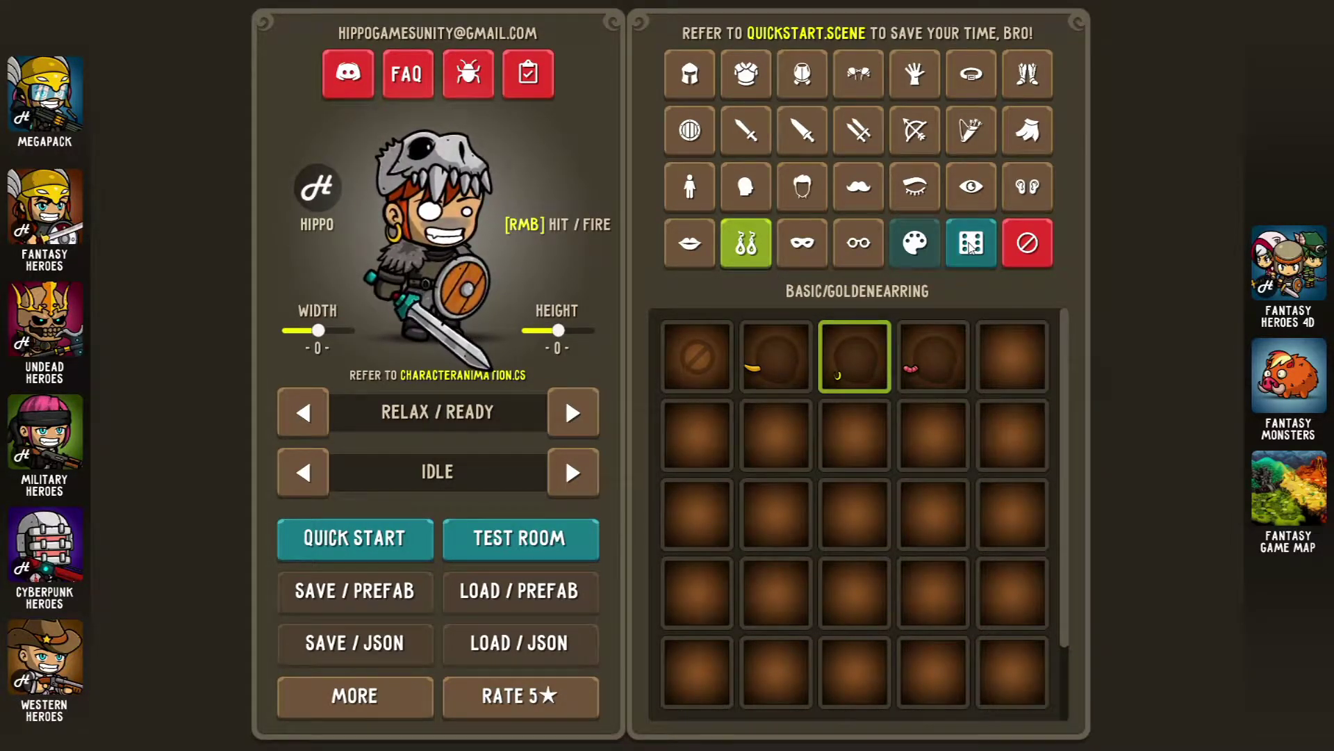
pyautogui.click(970, 245)
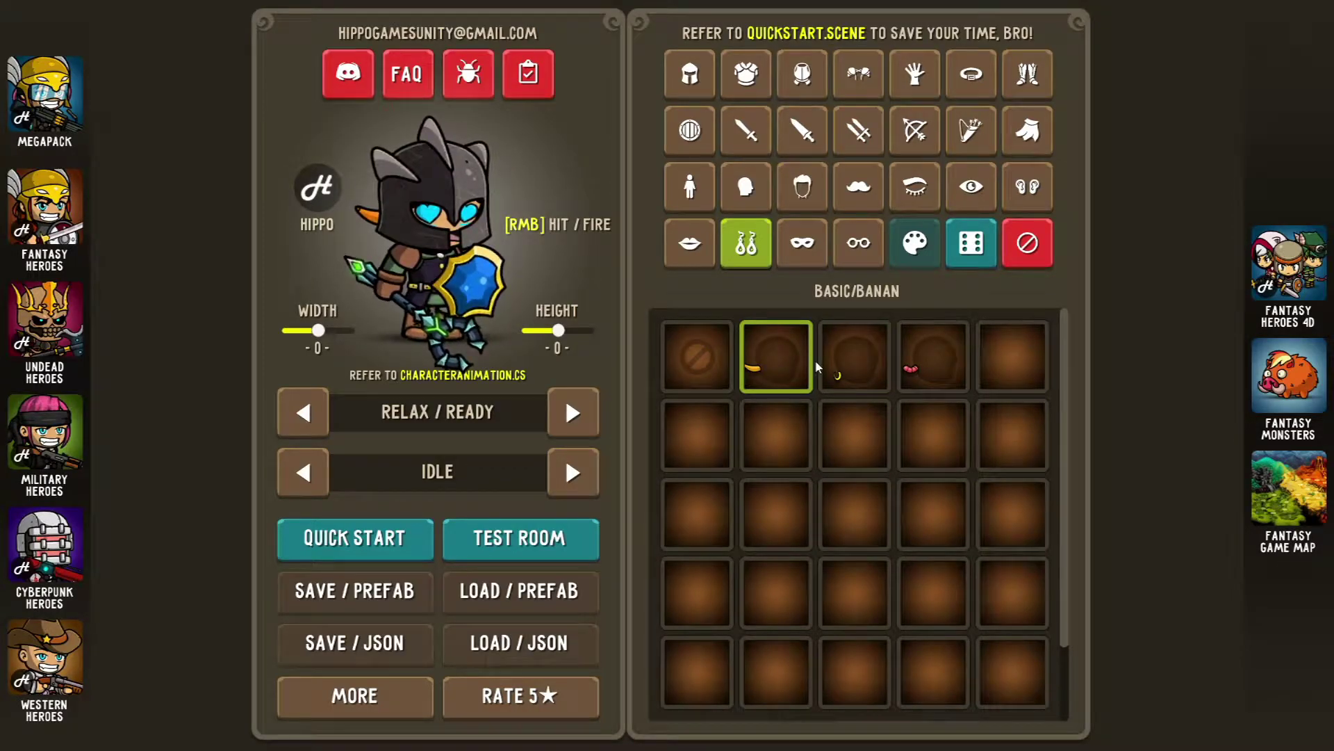
pyautogui.click(726, 359)
pyautogui.click(971, 245)
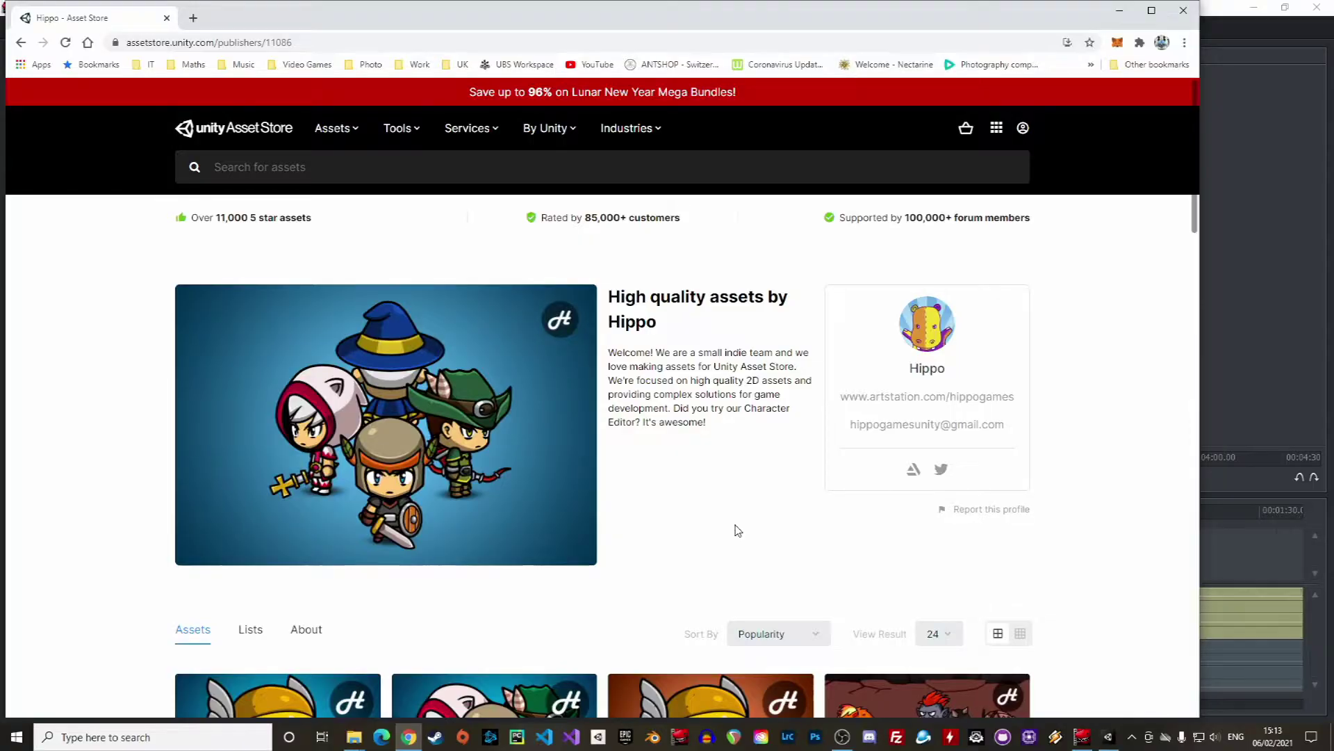
pyautogui.scroll(-8, 738, 531)
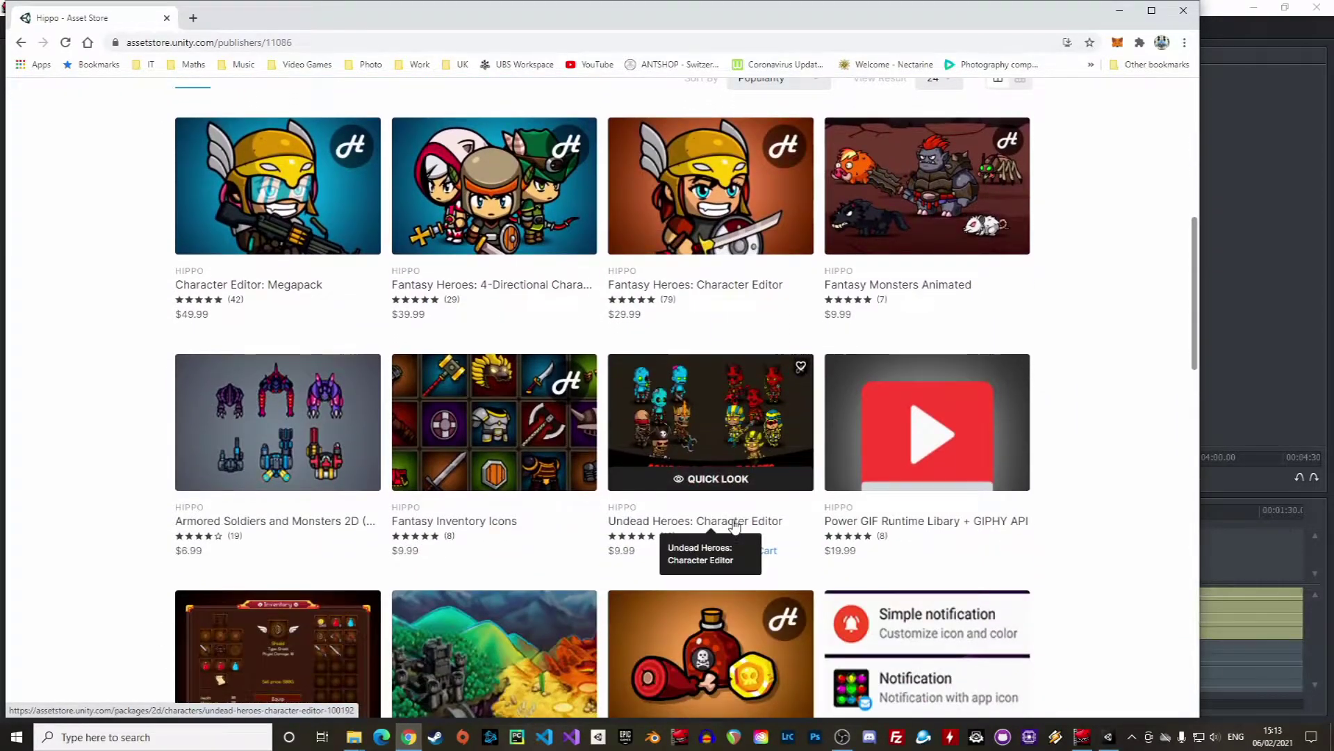
pyautogui.scroll(-8, 735, 525)
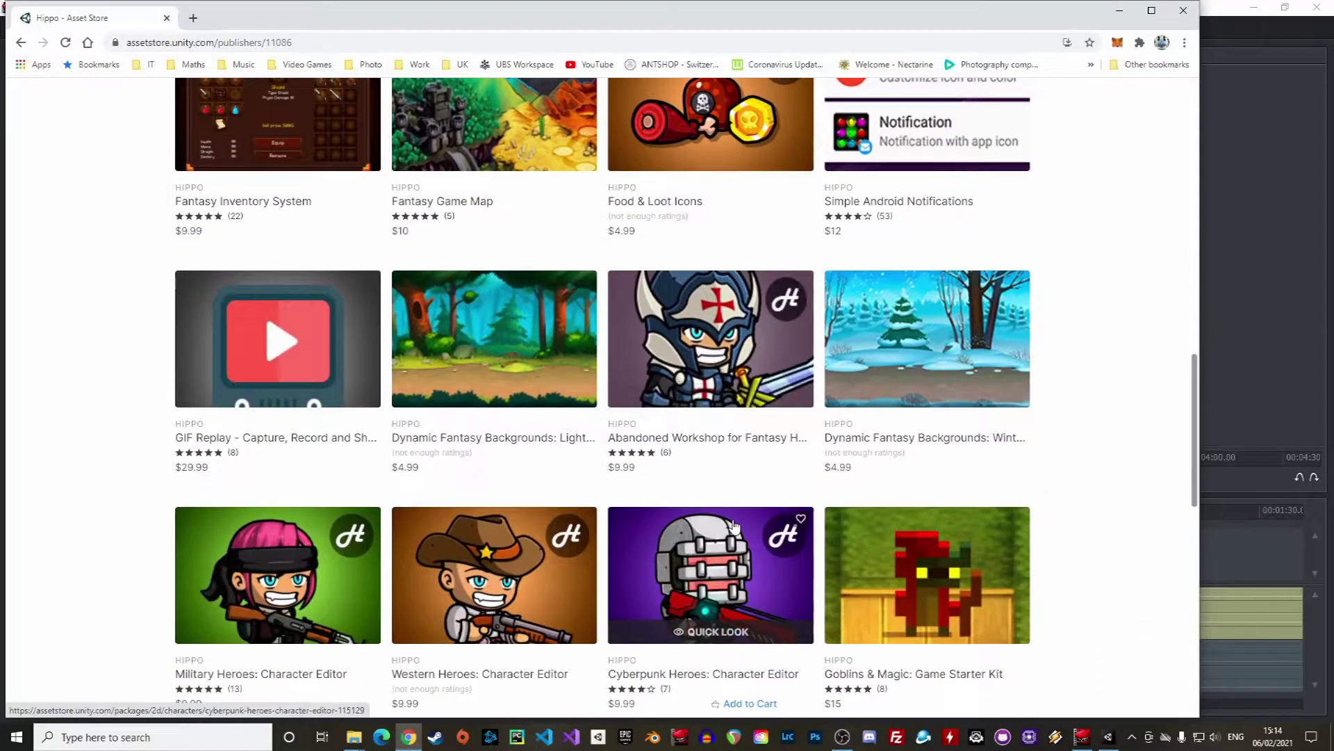
pyautogui.scroll(-7, 734, 525)
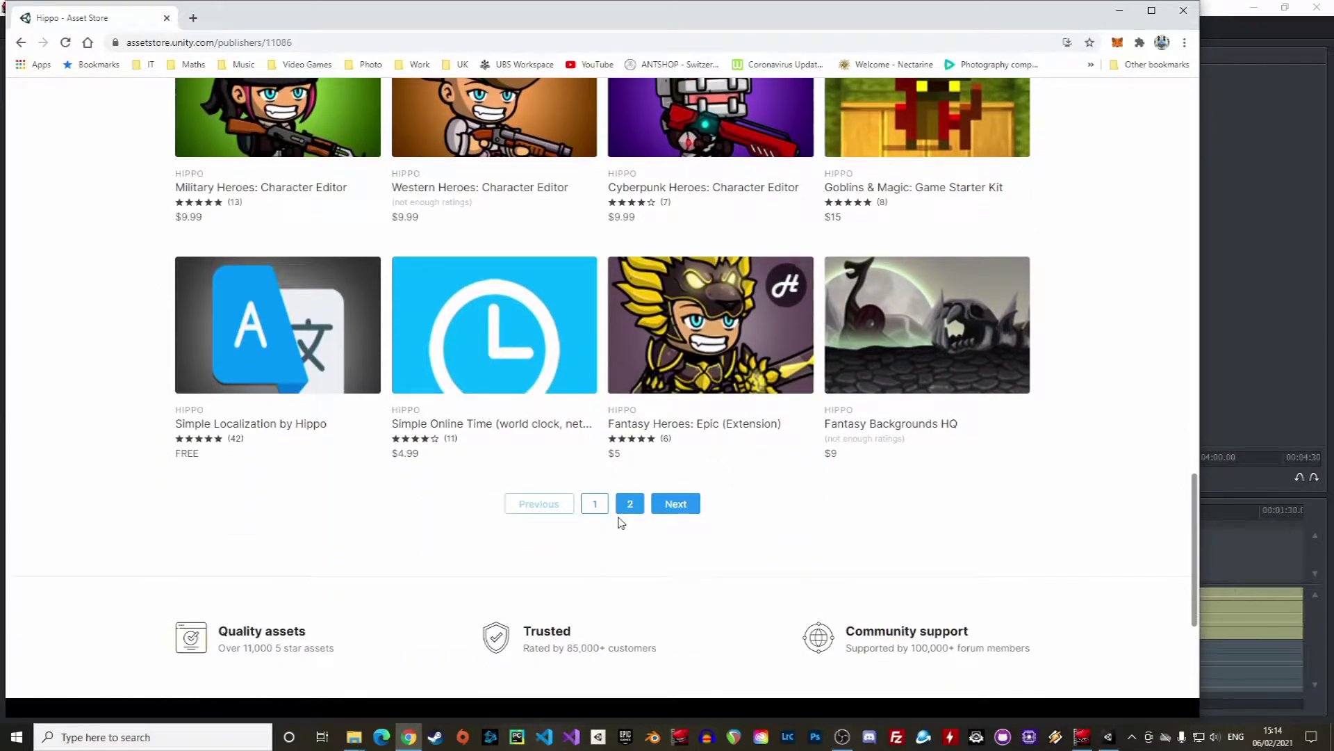
pyautogui.scroll(10, 640, 509)
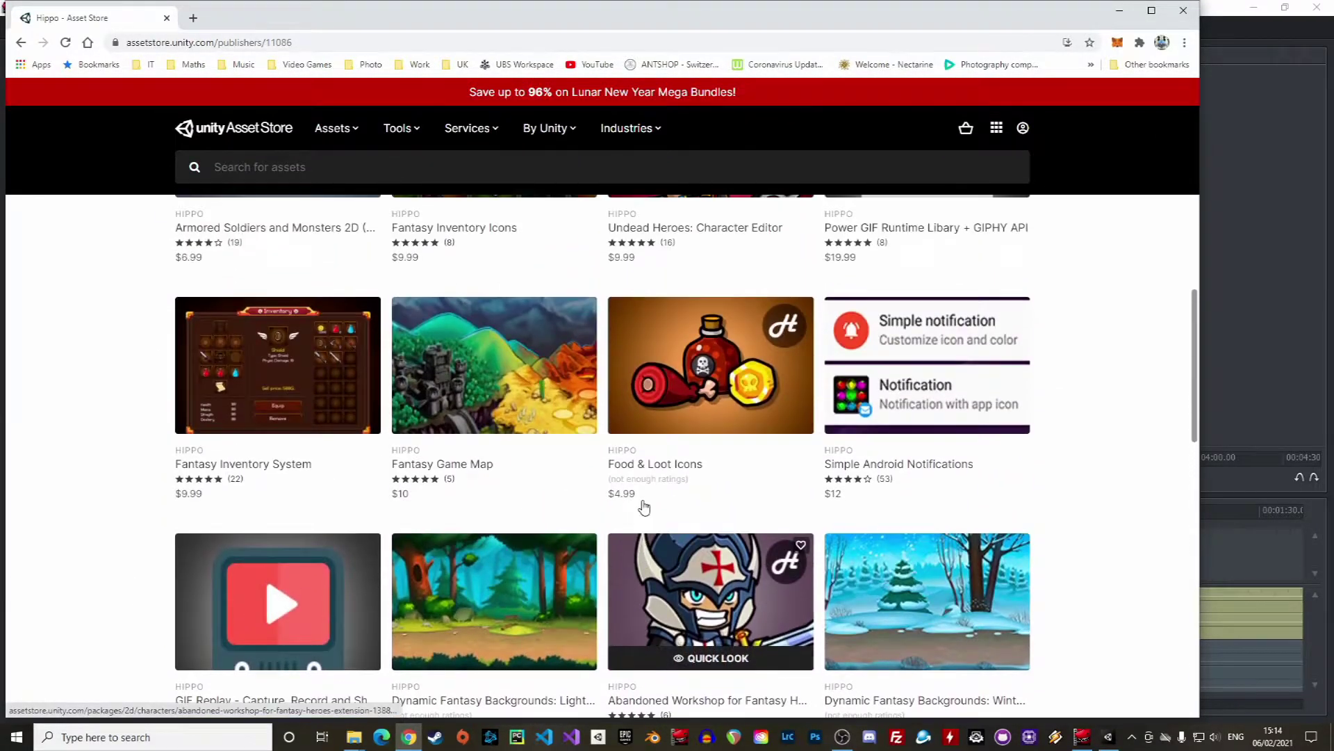
pyautogui.scroll(9, 644, 509)
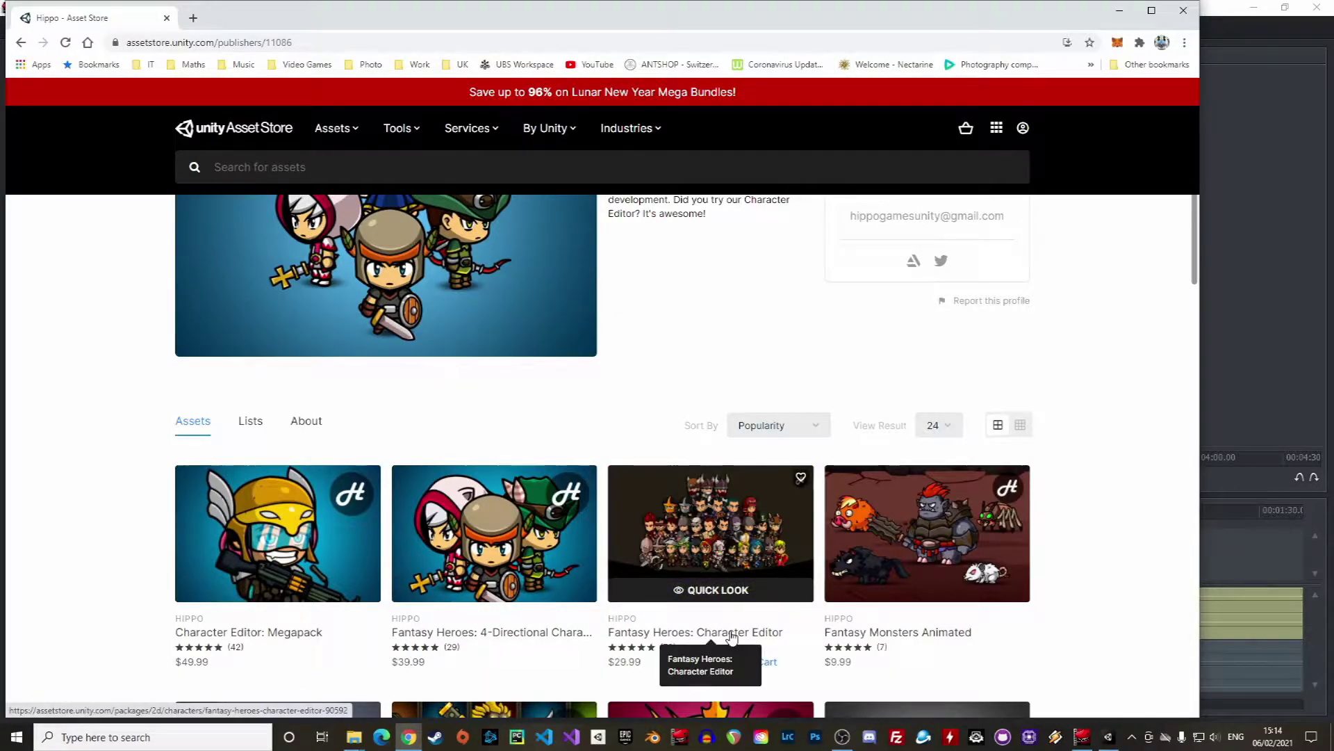
pyautogui.scroll(-2, 831, 546)
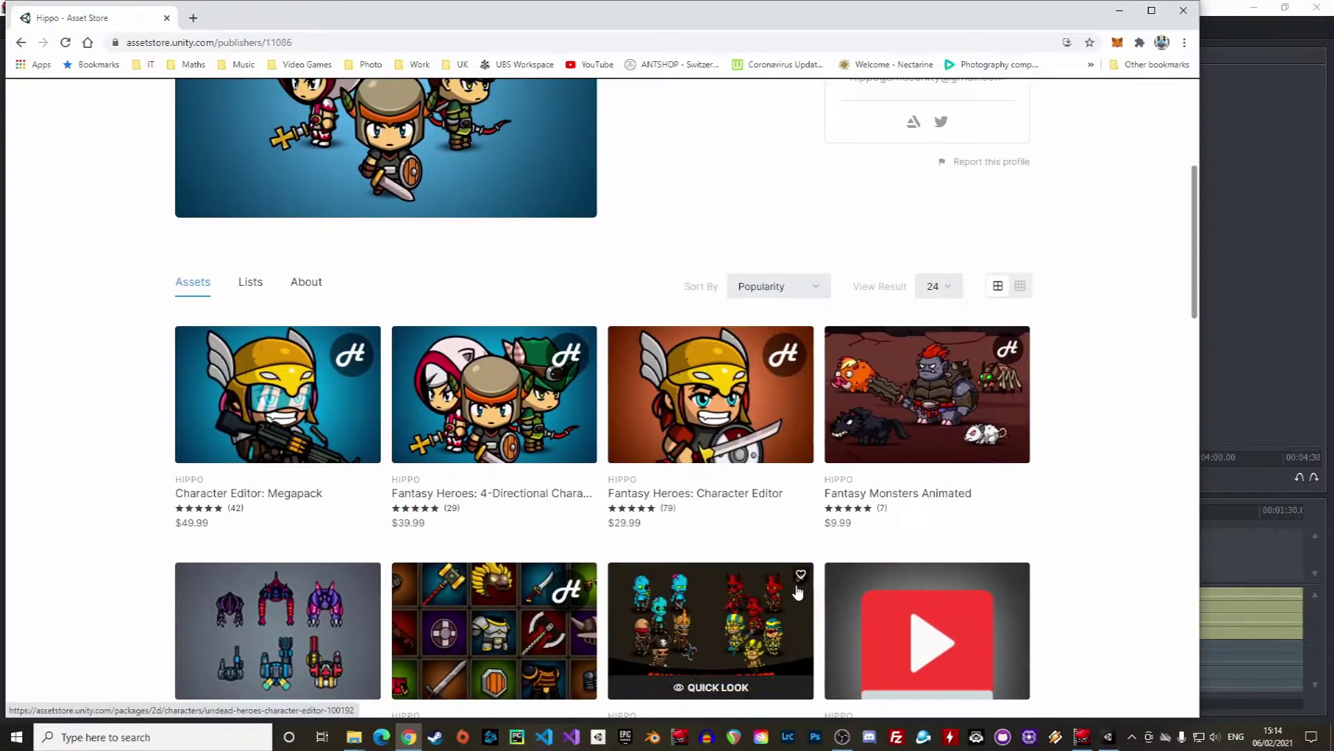
pyautogui.scroll(-3, 938, 530)
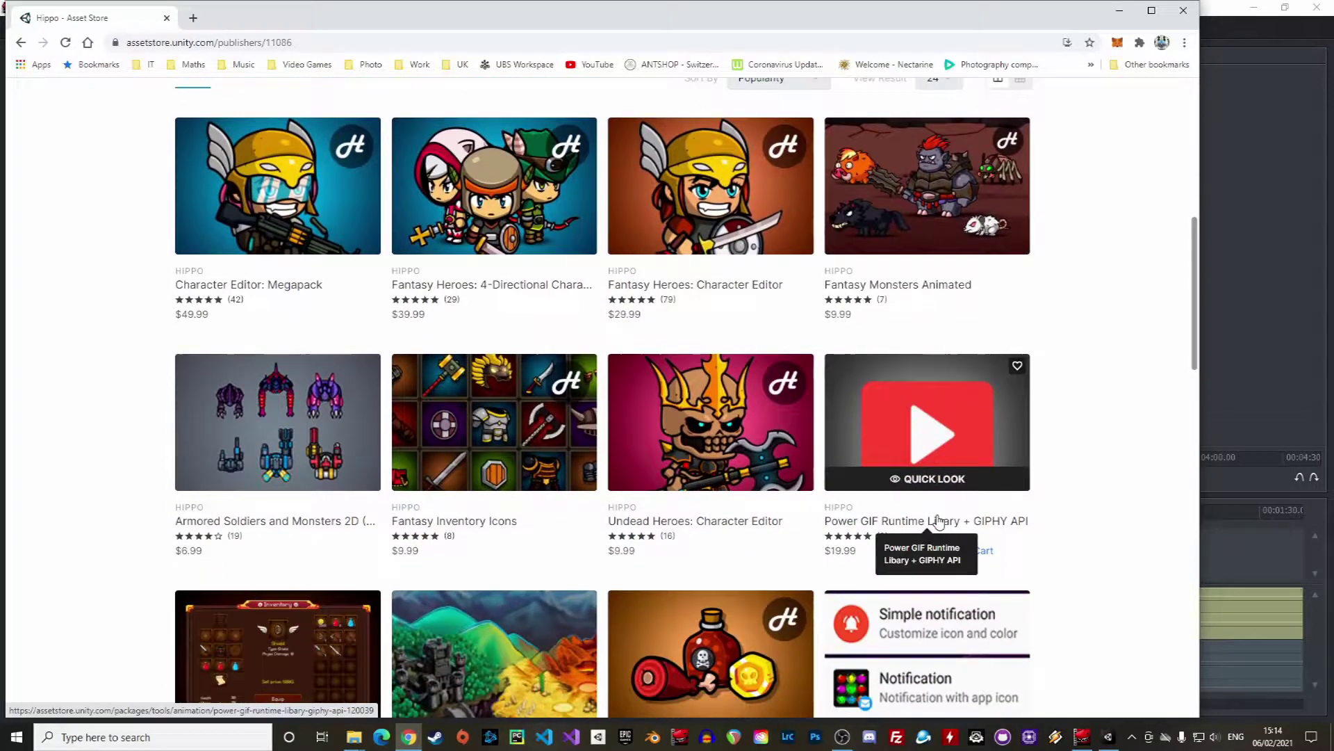
pyautogui.scroll(6, 934, 521)
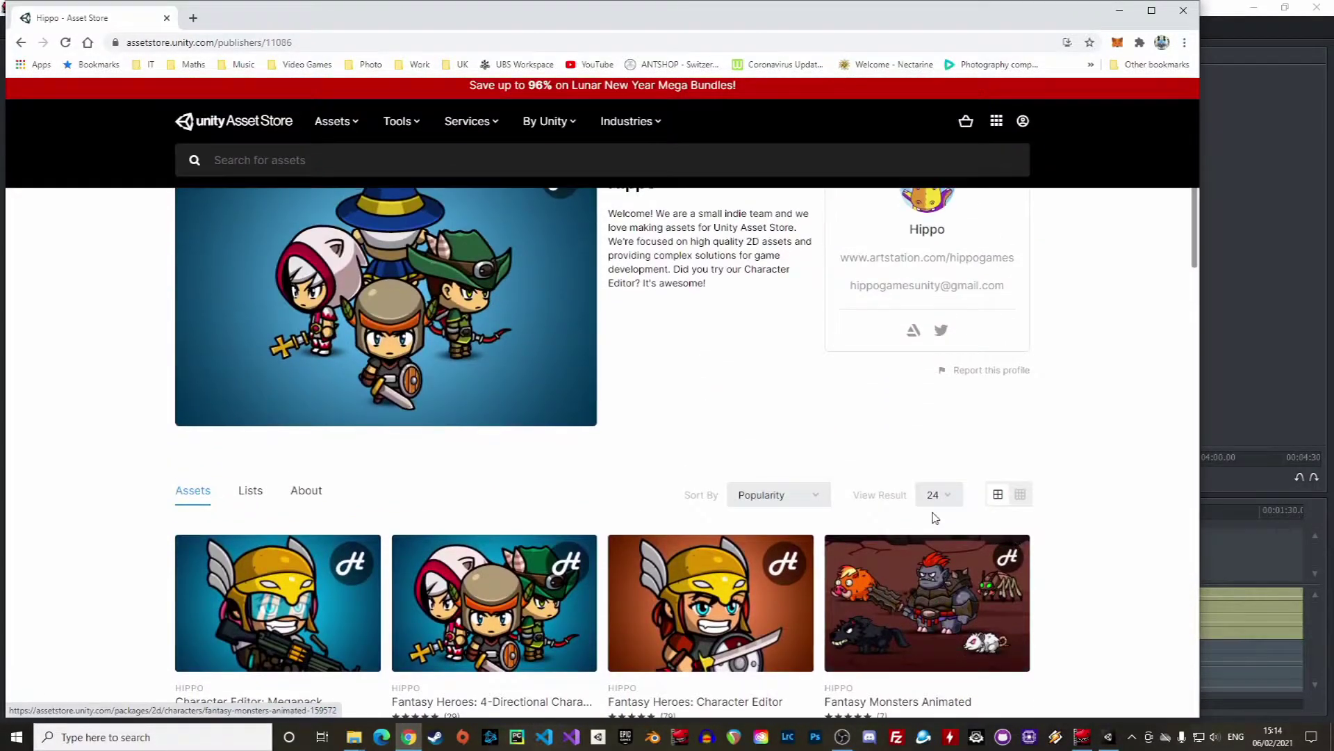
pyautogui.scroll(2, 689, 445)
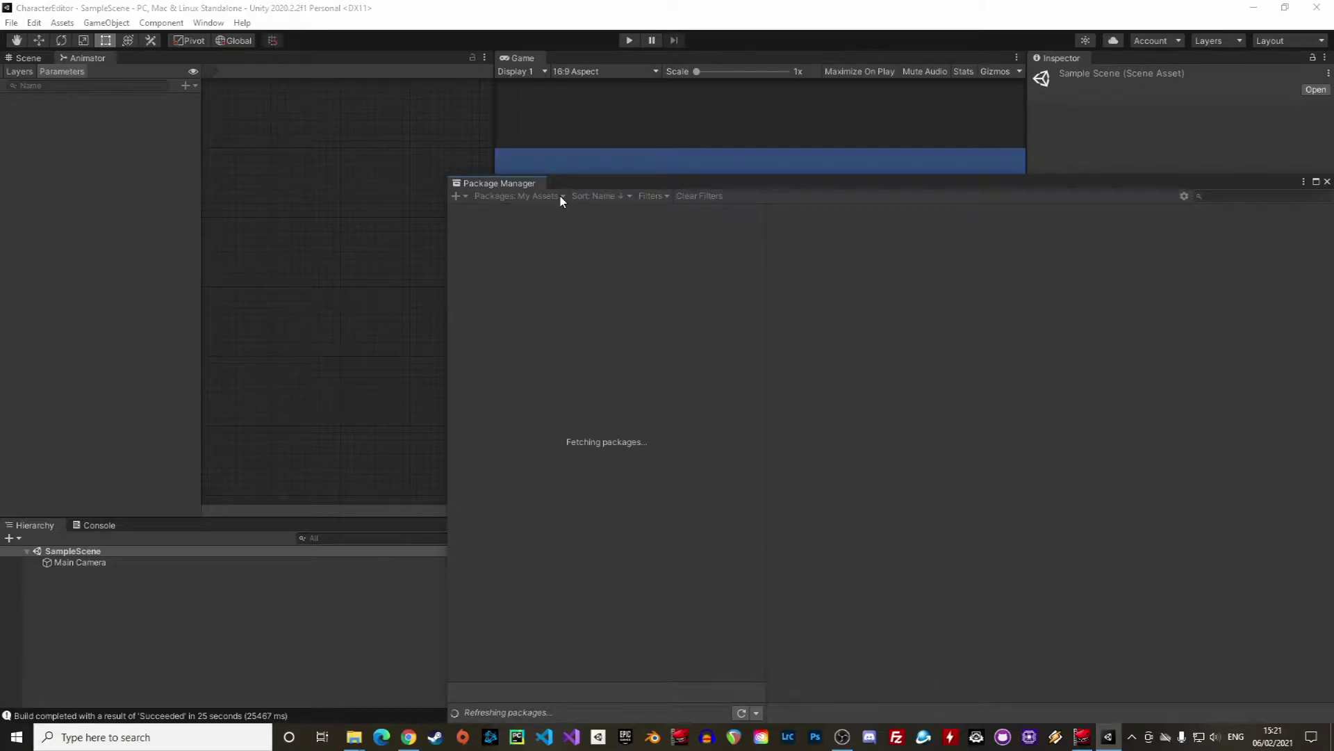
# Pick the Character Editor: Megapack package, then open HeroEditor > Common > Shaders in the Project window.
pyautogui.click(522, 299)
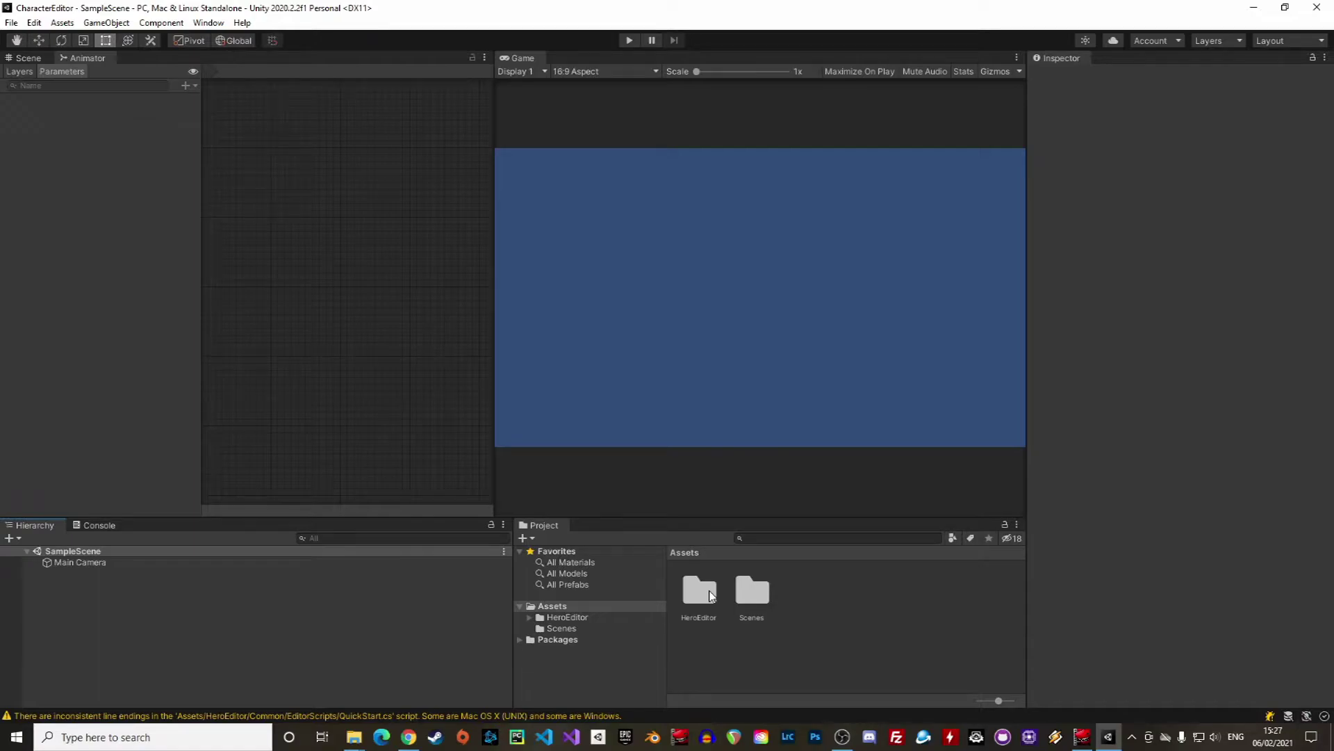
pyautogui.doubleClick(710, 595)
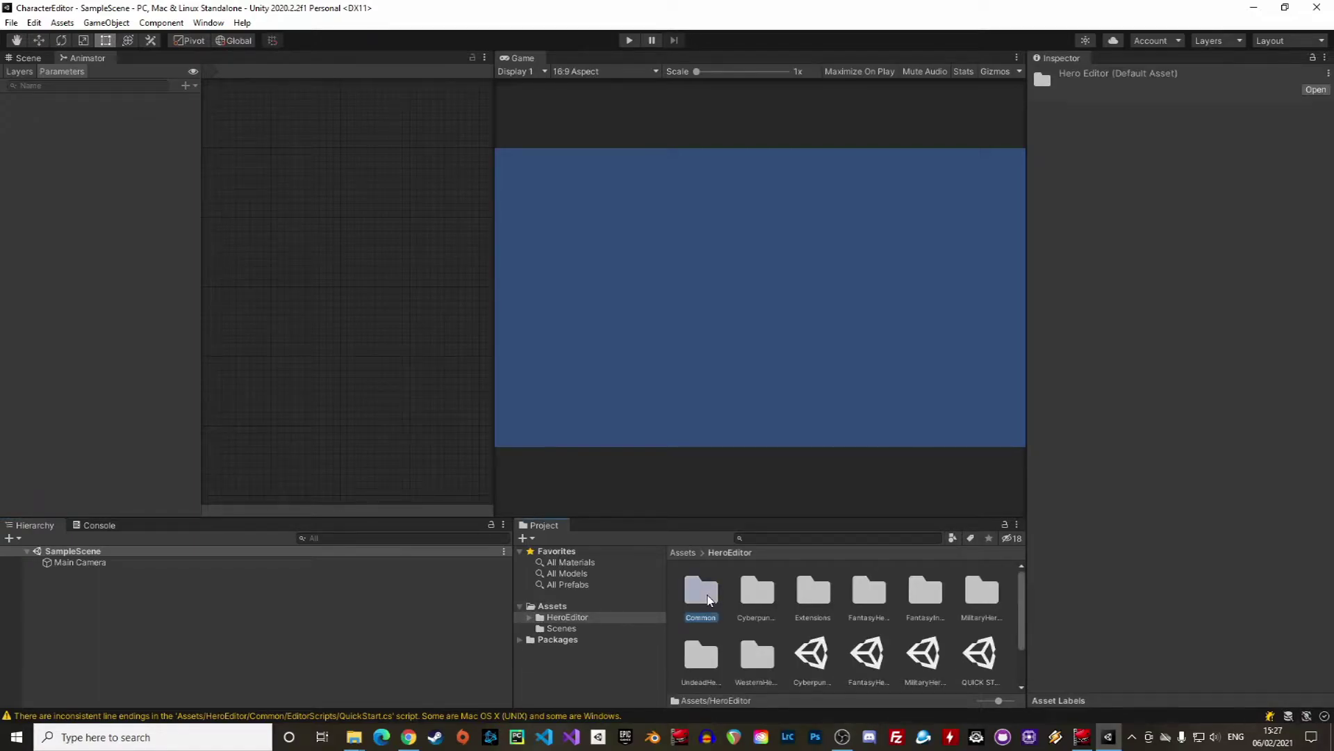
pyautogui.doubleClick(708, 598)
pyautogui.doubleClick(981, 657)
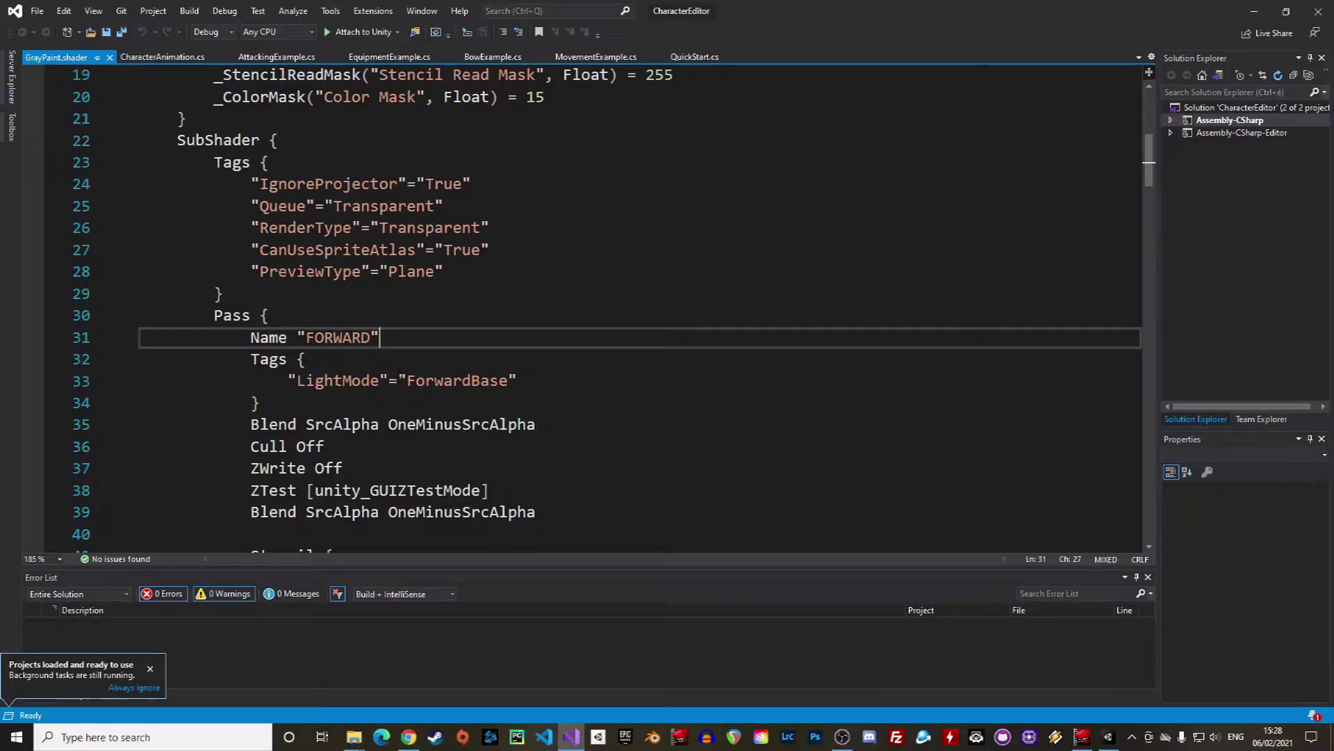
# Change the LightMode values in GrayPaint.shader from ForwardBase and UniversalForward to Universal2D.
pyautogui.press('Down')
pyautogui.press('Down')
pyautogui.press('End')
pyautogui.press('Left')
pyautogui.hotkey('ctrl', 'shift', 'Left')
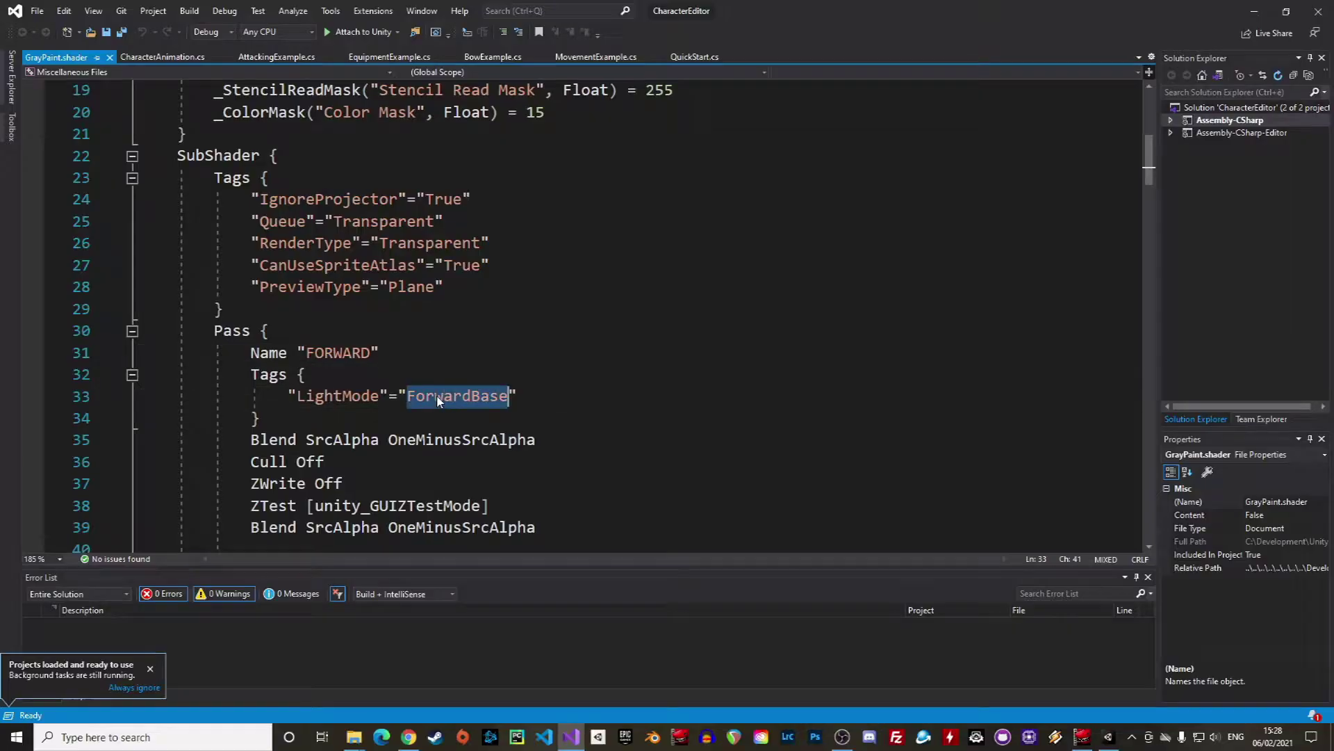
pyautogui.write('Universal')
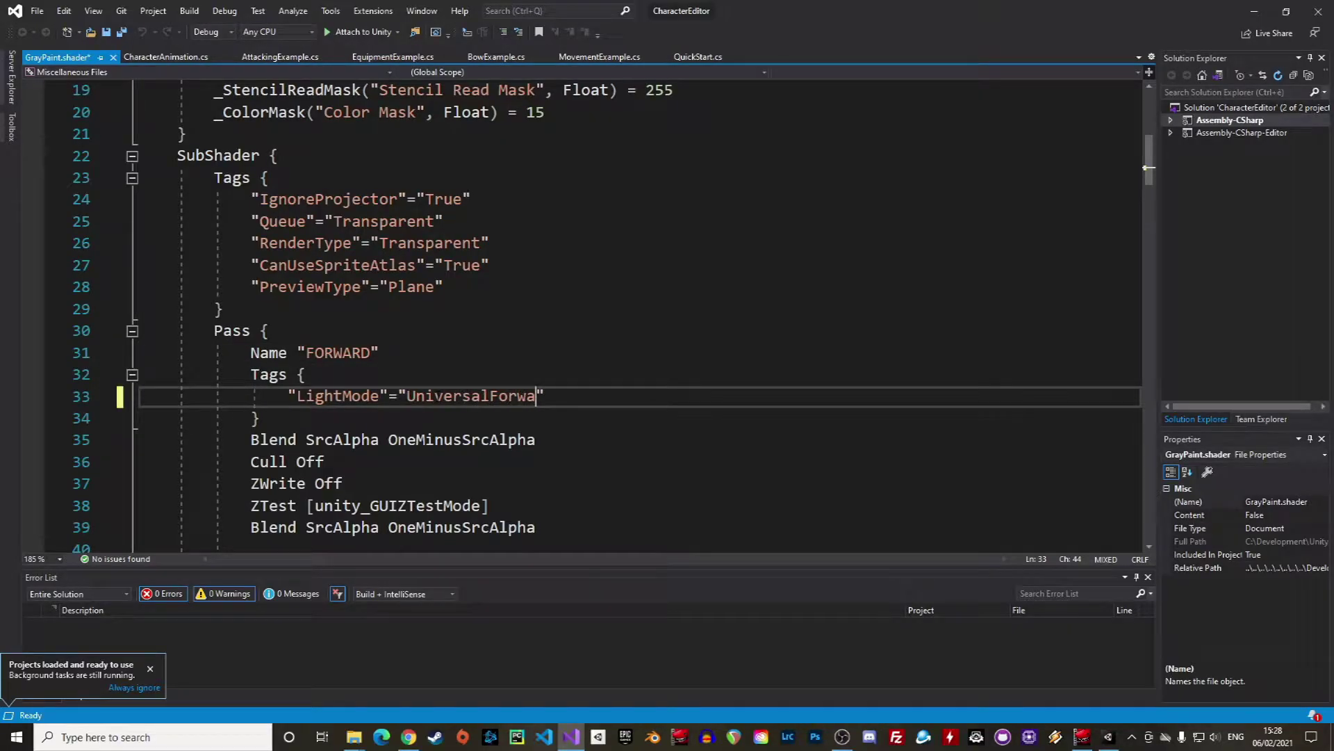
pyautogui.click(541, 448)
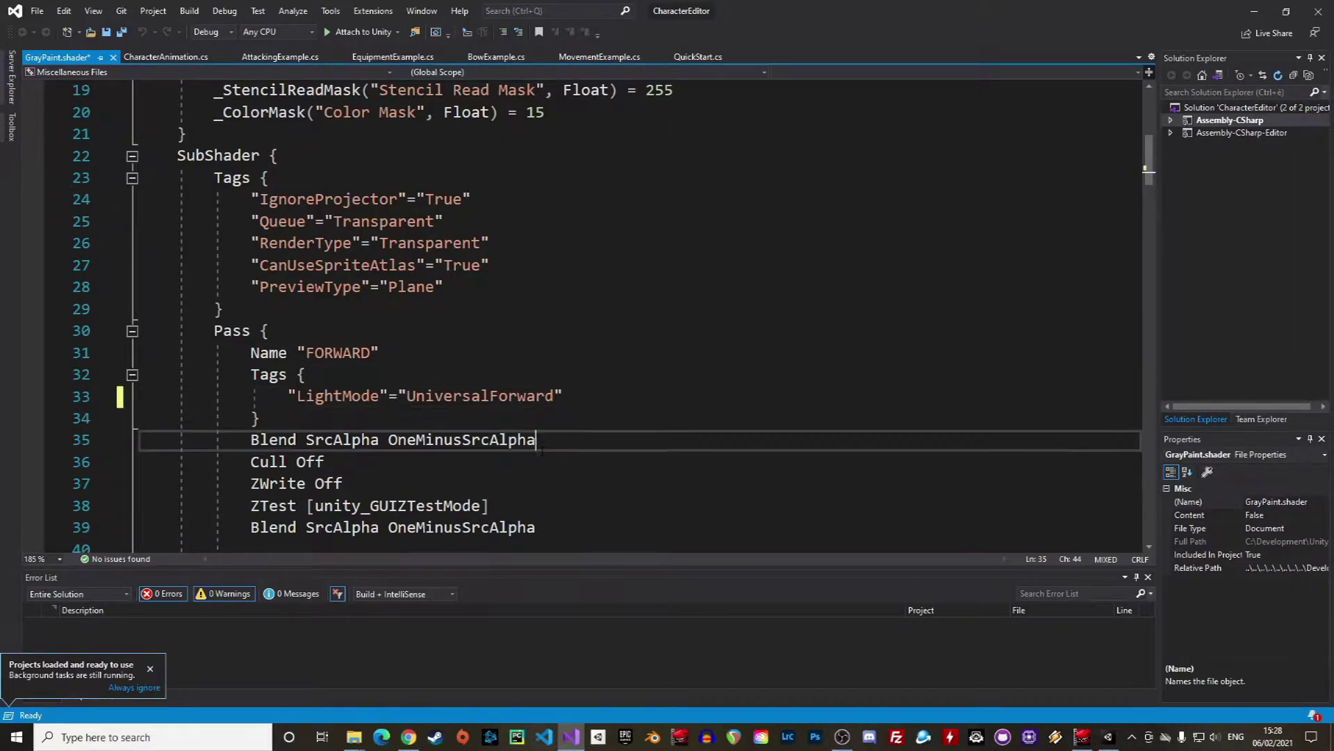
pyautogui.doubleClick(490, 399)
pyautogui.write('Un')
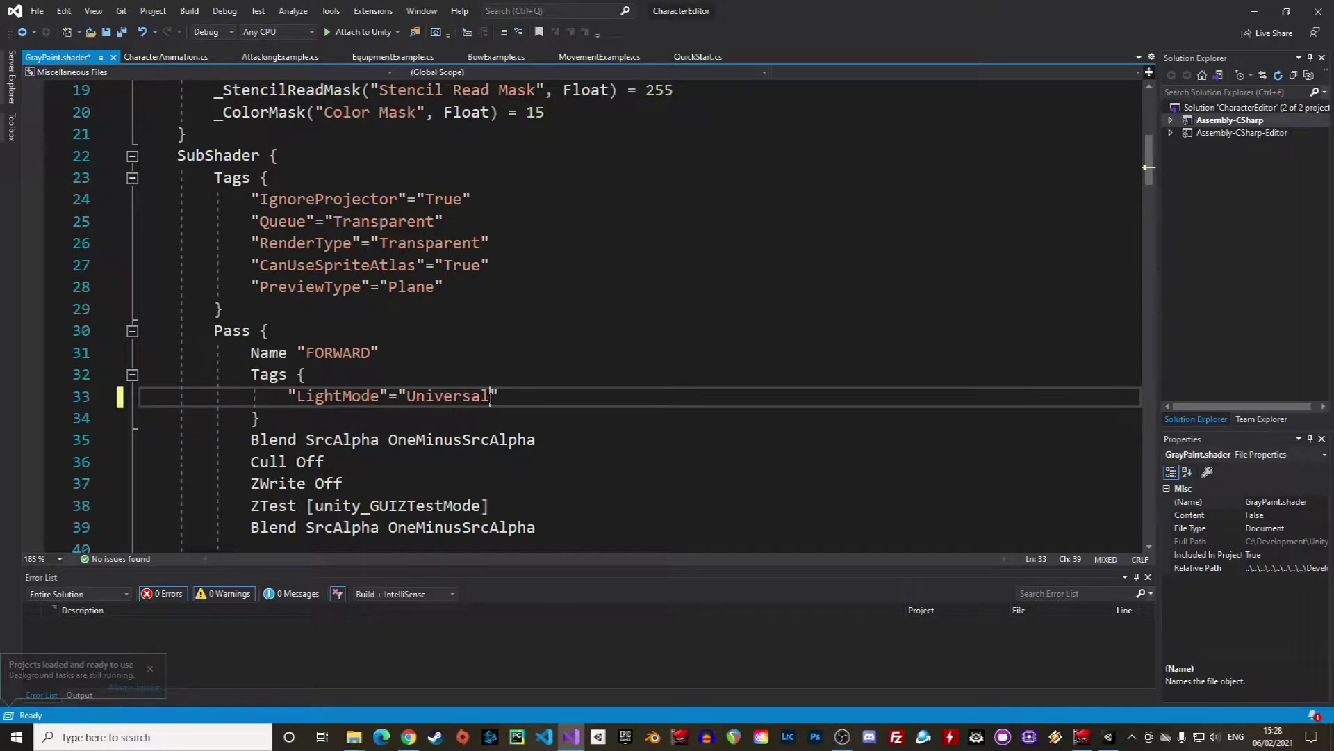
pyautogui.click(580, 445)
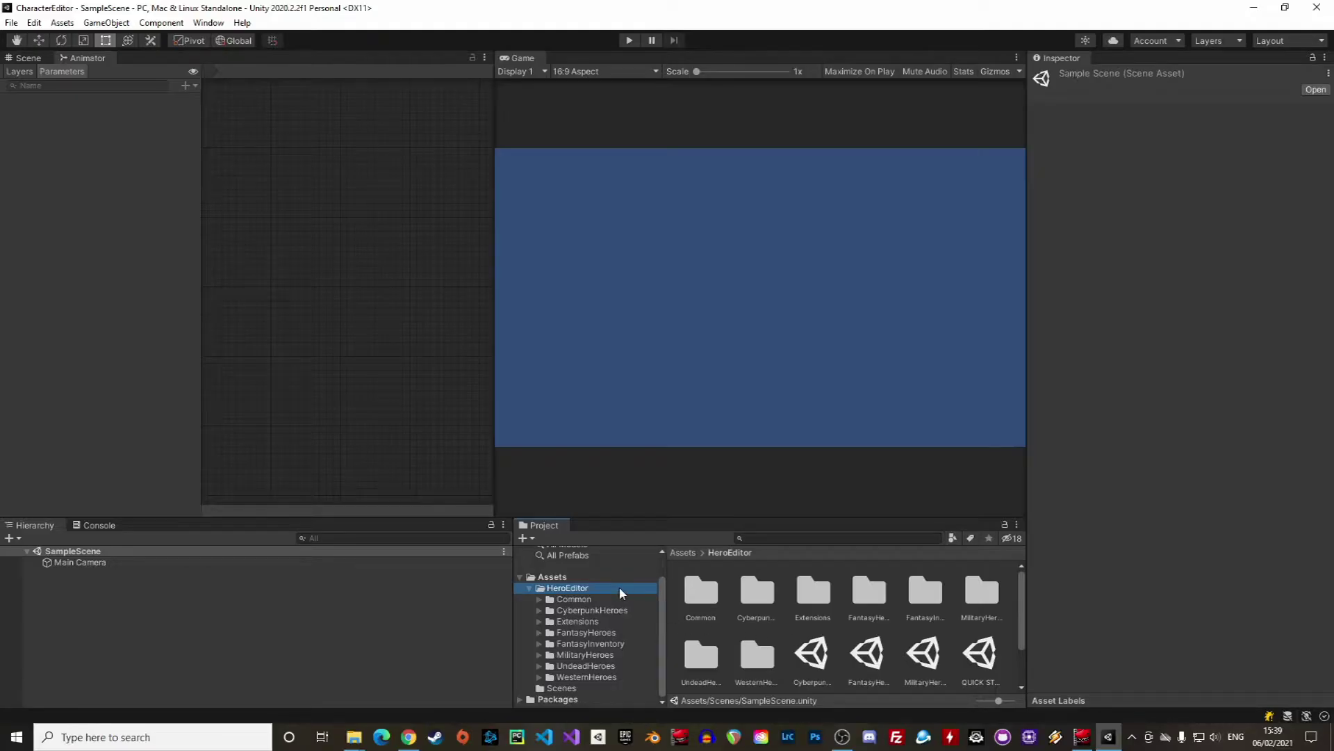
# Browse the Cyberpunk, Fantasy, Western and Undead Heroes scene assets in HeroEditor.
pyautogui.scroll(-2, 765, 626)
pyautogui.click(811, 594)
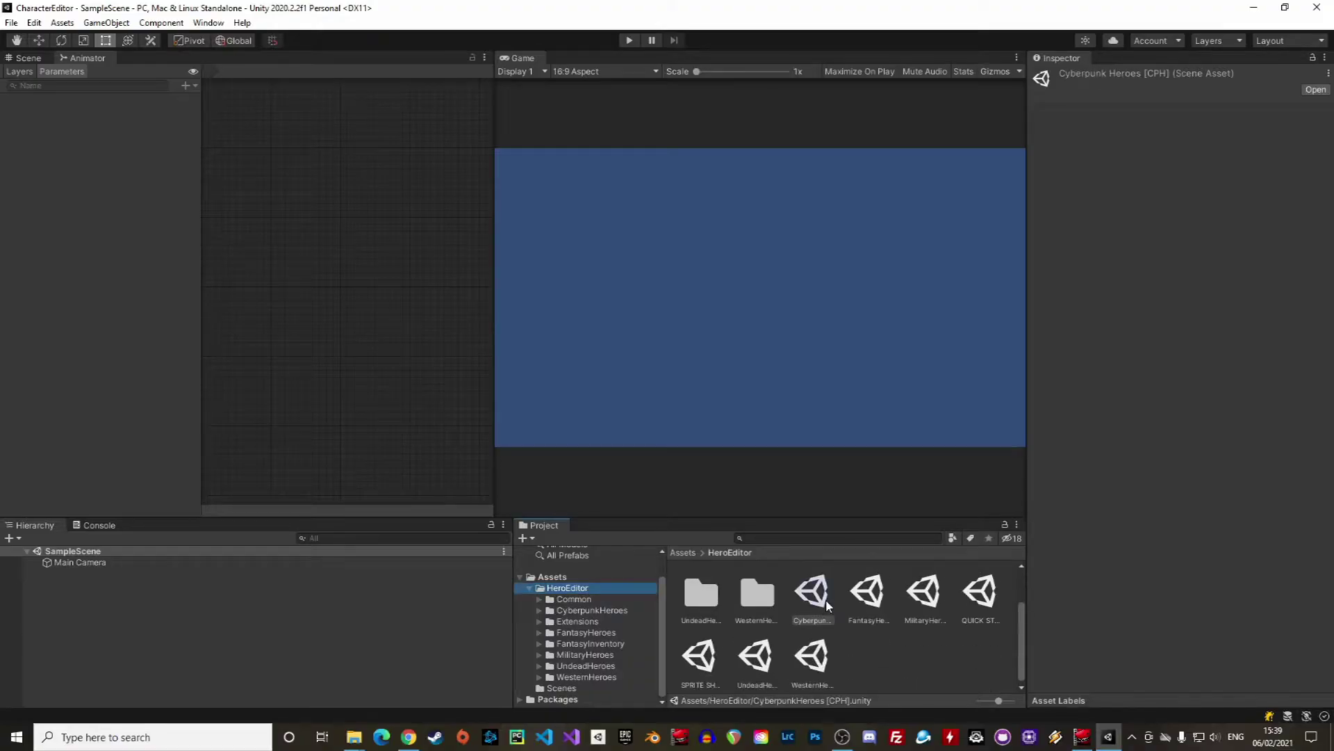
pyautogui.click(866, 621)
pyautogui.click(806, 657)
pyautogui.click(755, 653)
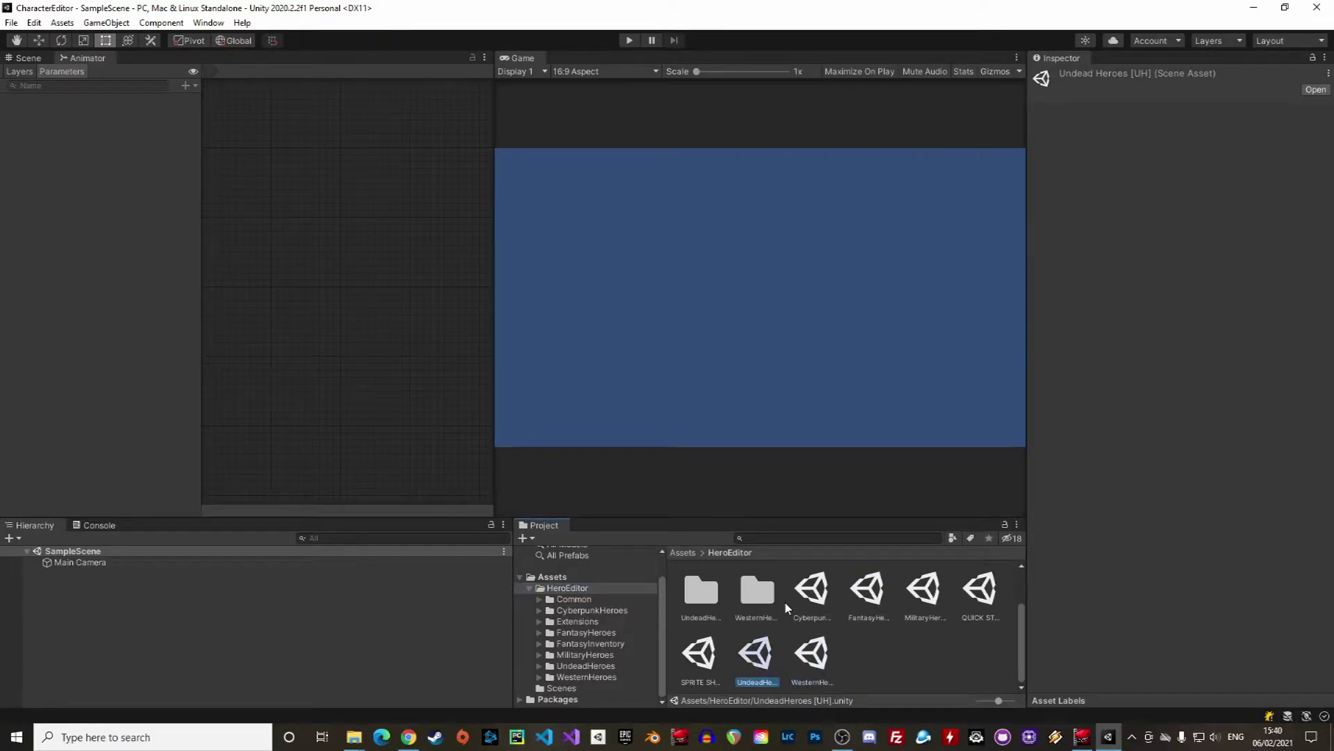
# Look through Common's Fonts, Images and EditorScripts folders, then show the FantasyHeroes folder contents.
pyautogui.click(574, 600)
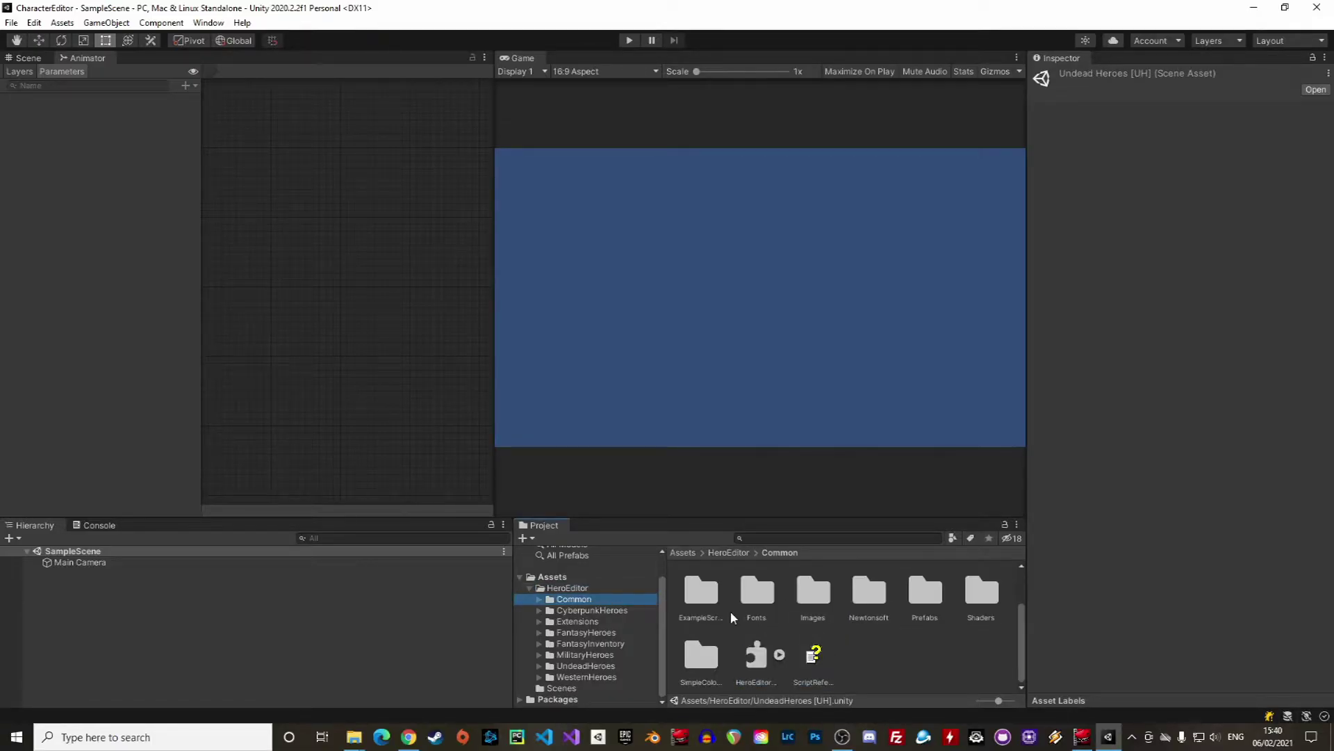
pyautogui.click(766, 600)
pyautogui.click(814, 596)
pyautogui.scroll(1, 817, 600)
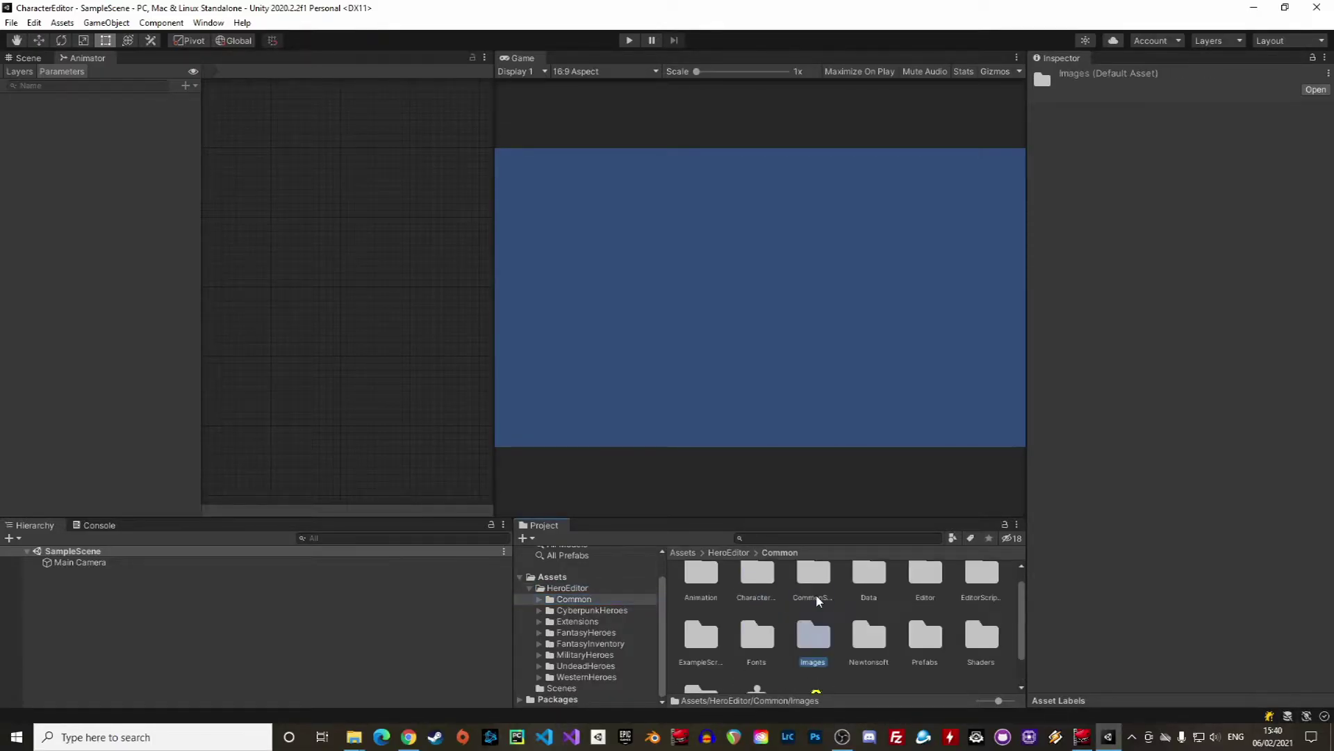
pyautogui.click(984, 585)
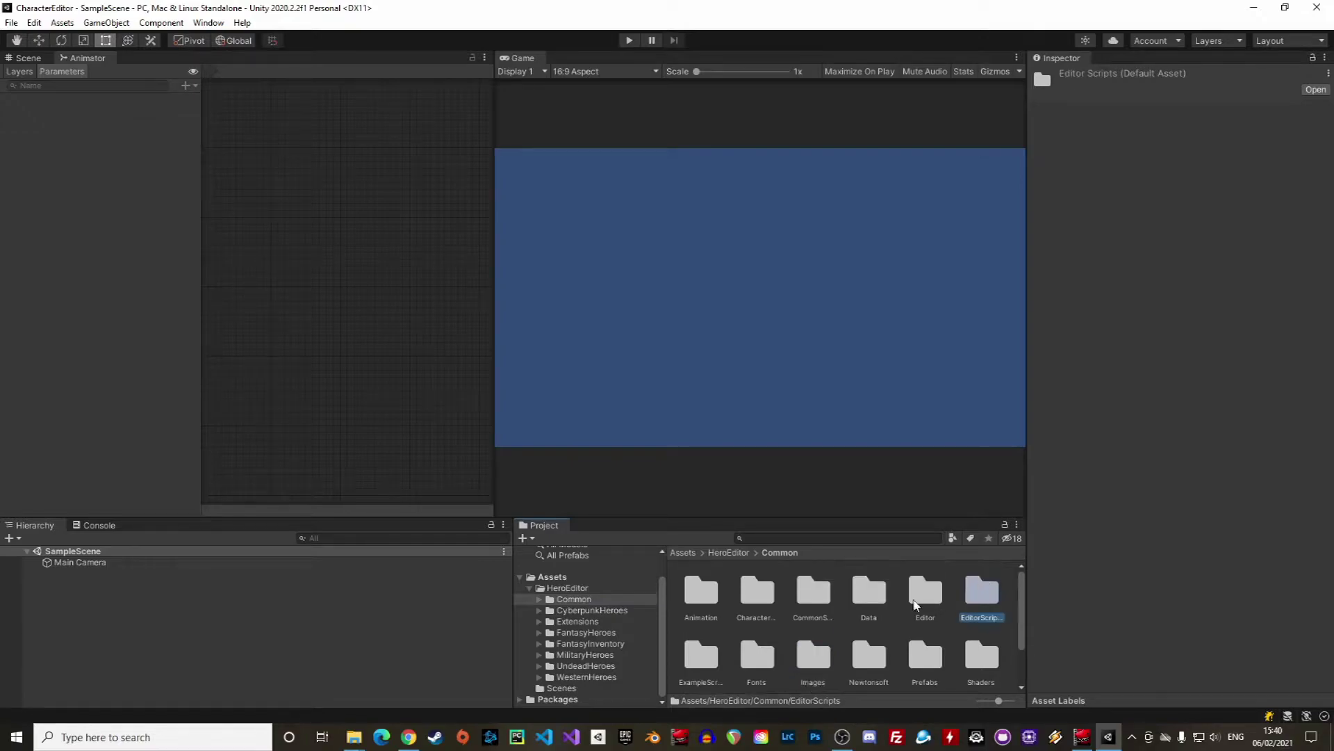
pyautogui.click(600, 633)
pyautogui.click(599, 644)
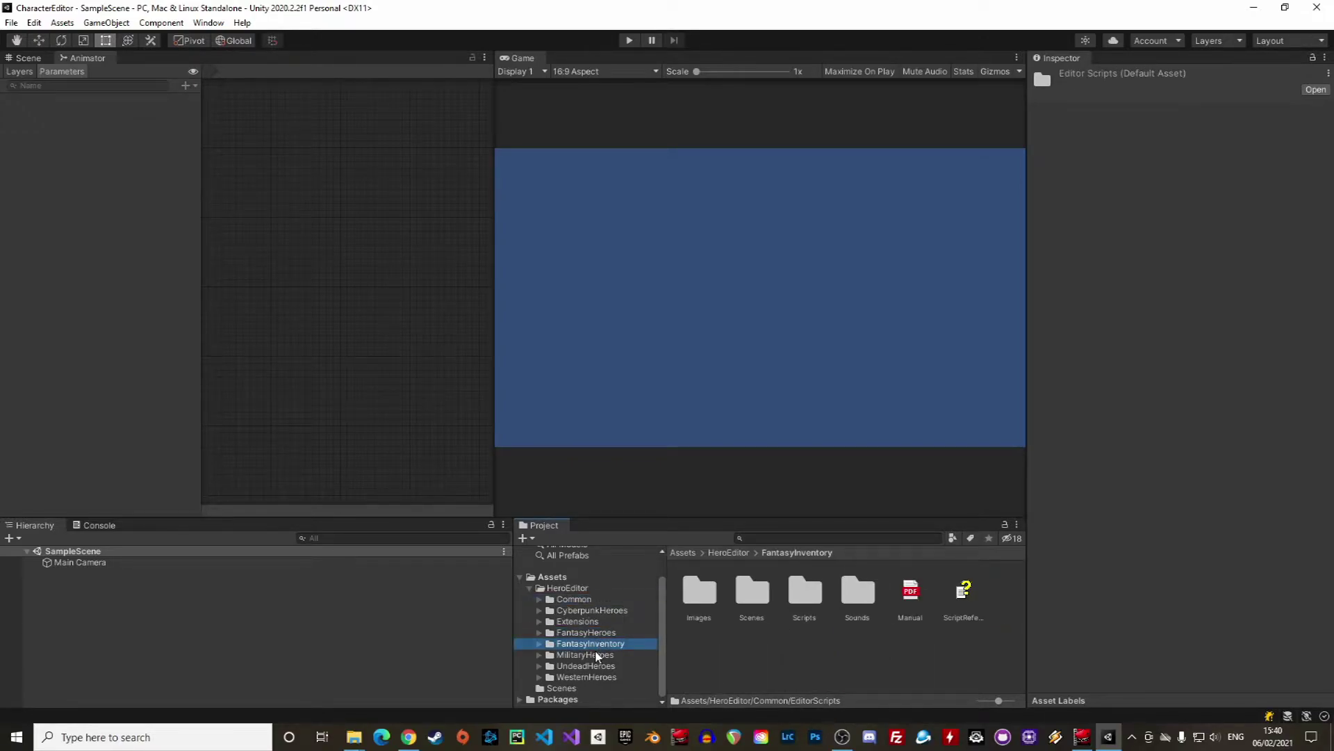
pyautogui.click(599, 632)
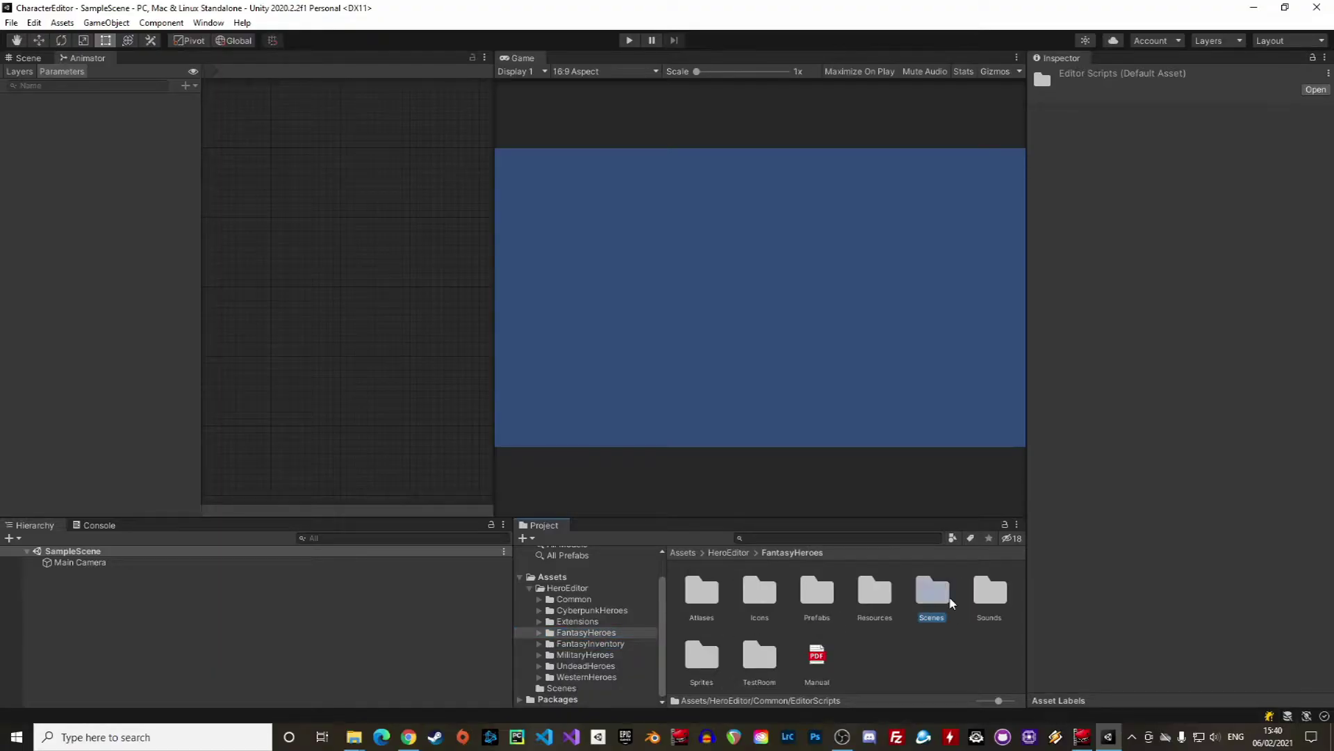
# Open the TestRoom scene and play it, walking the hero right, swinging the sword and jumping to the dummy.
pyautogui.doubleClick(933, 589)
pyautogui.doubleClick(712, 602)
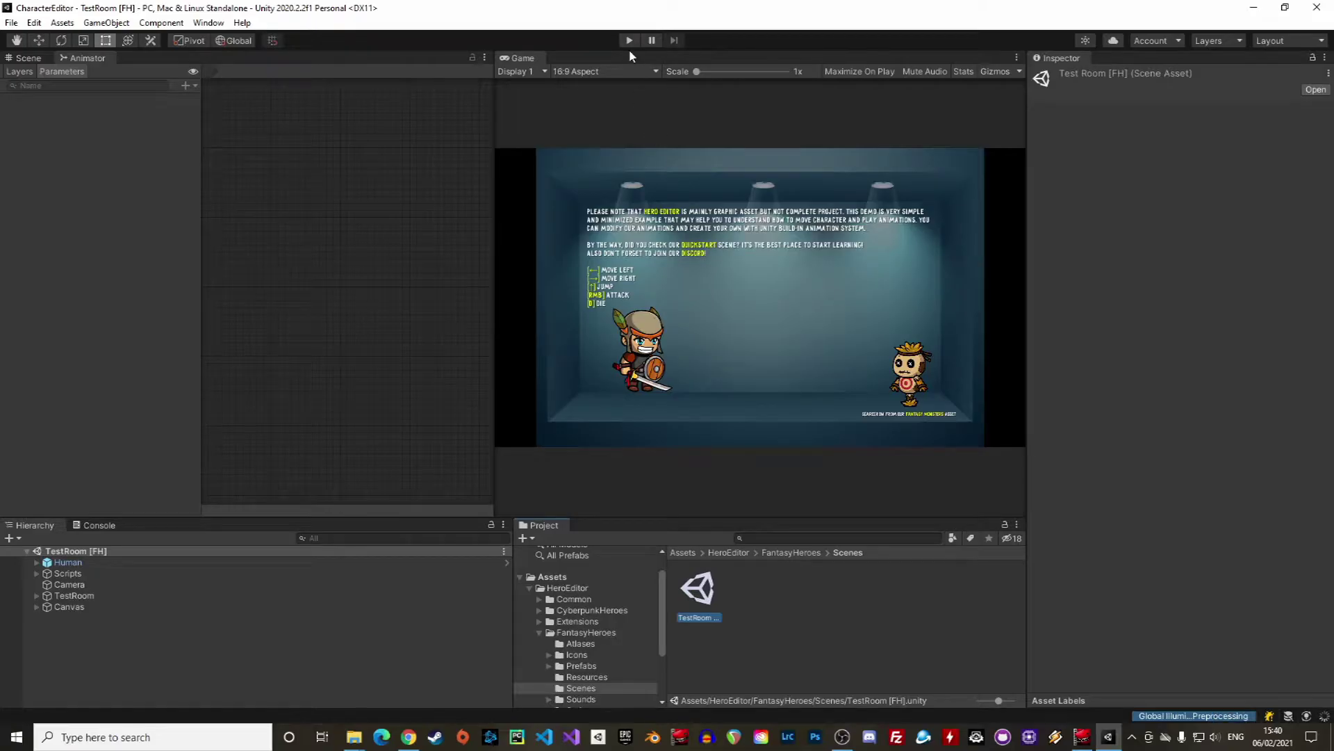
pyautogui.click(628, 40)
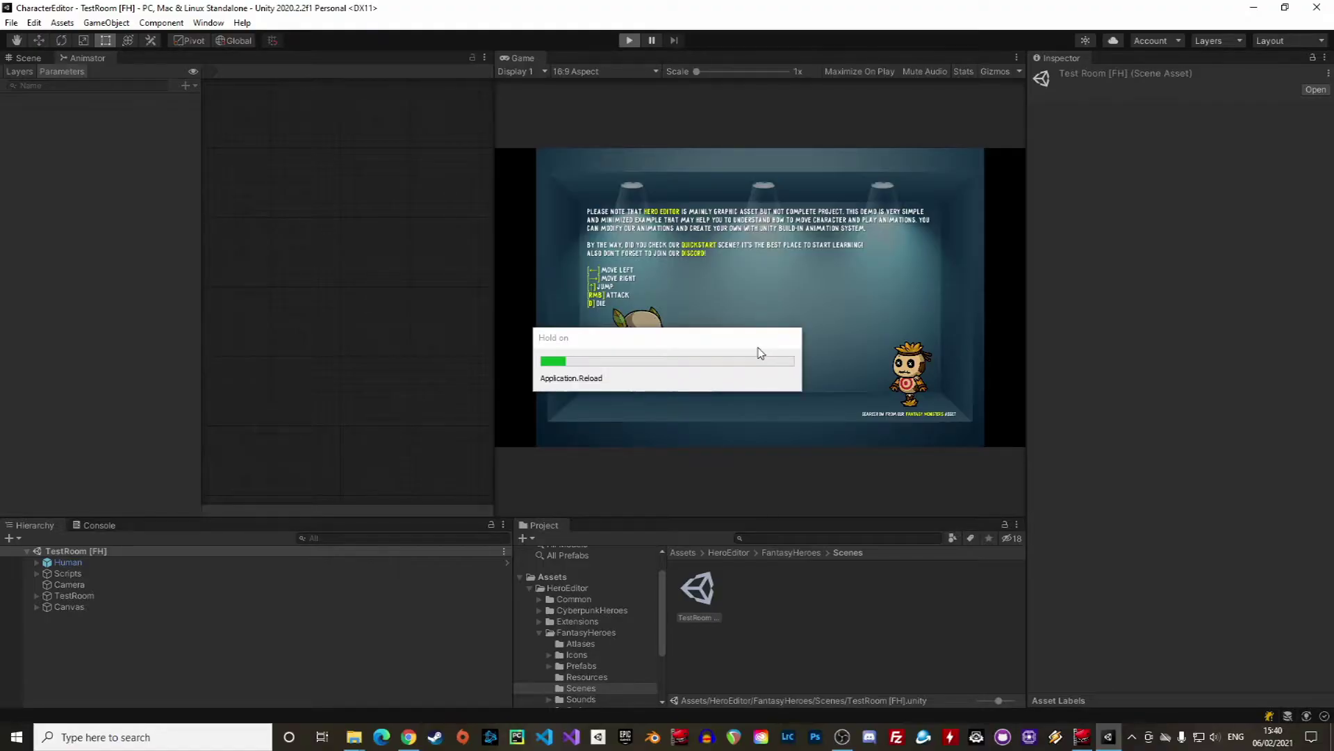
pyautogui.press('Right')
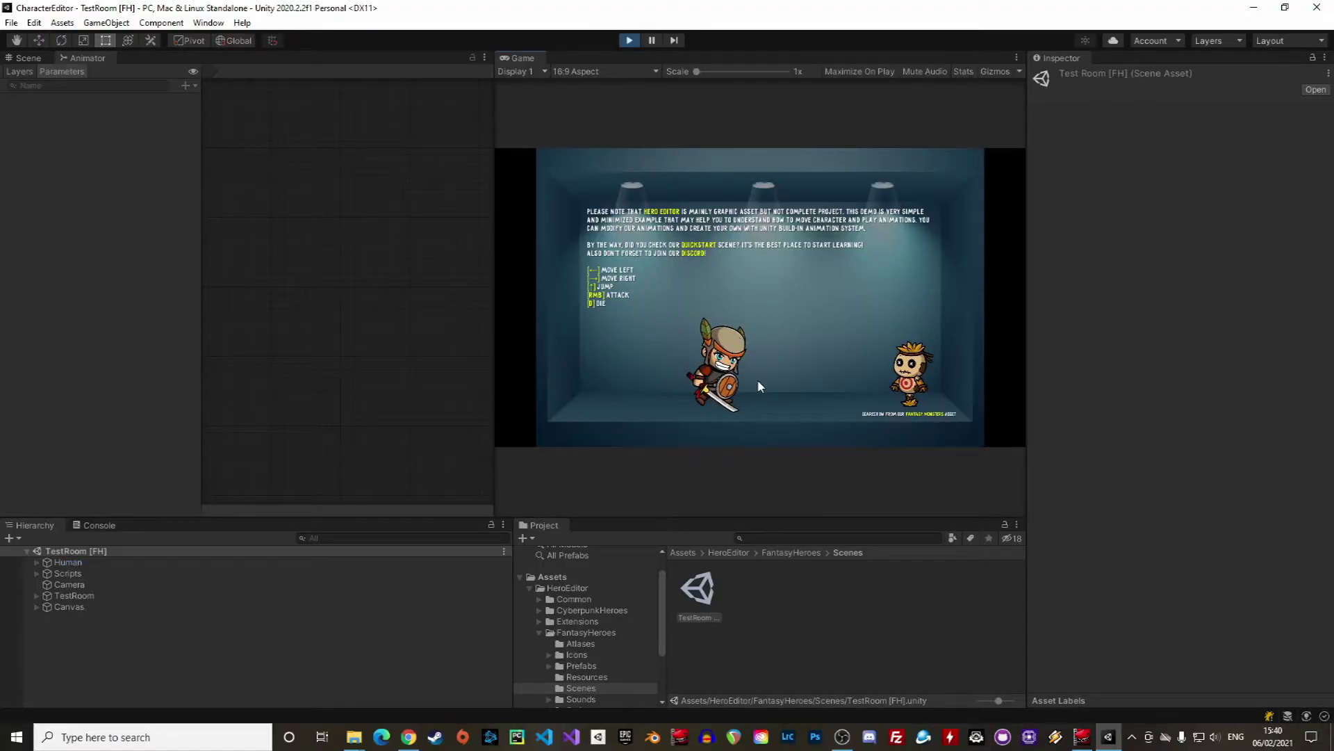
pyautogui.rightClick(756, 379)
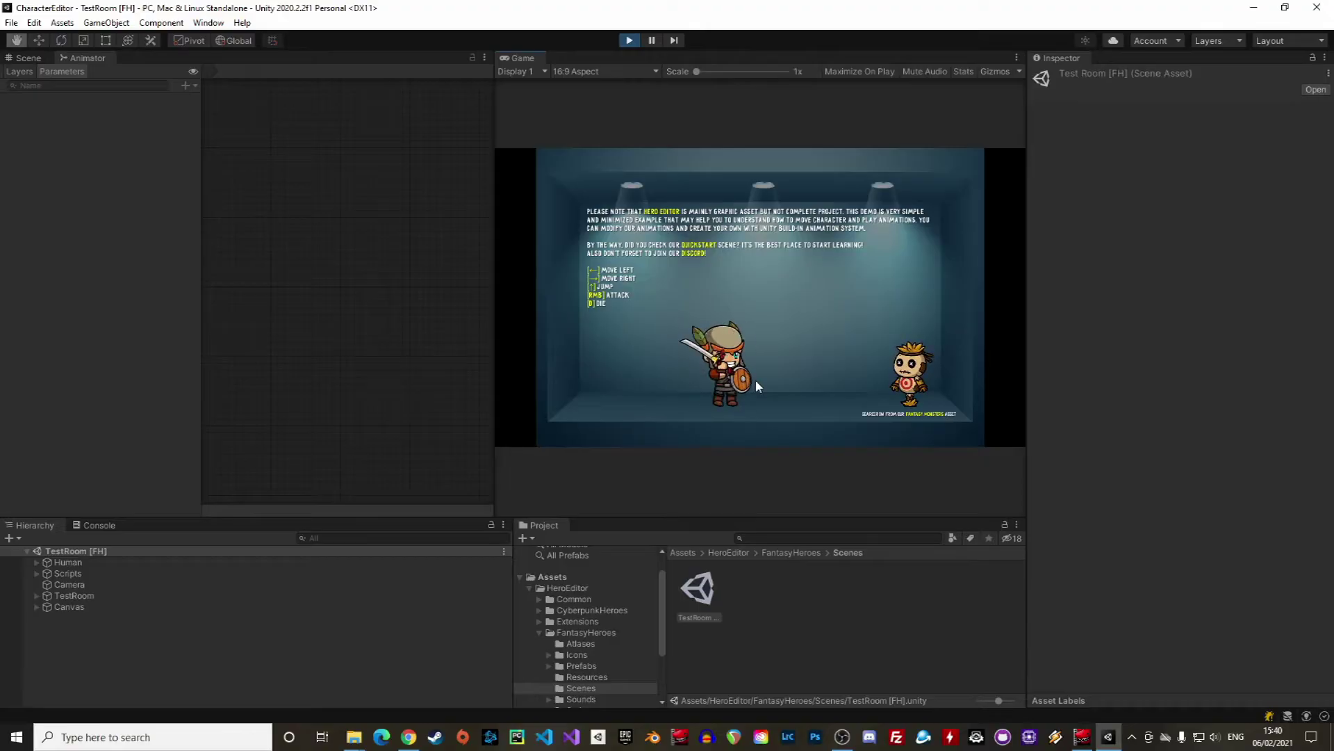
pyautogui.press('Up')
pyautogui.press('Right')
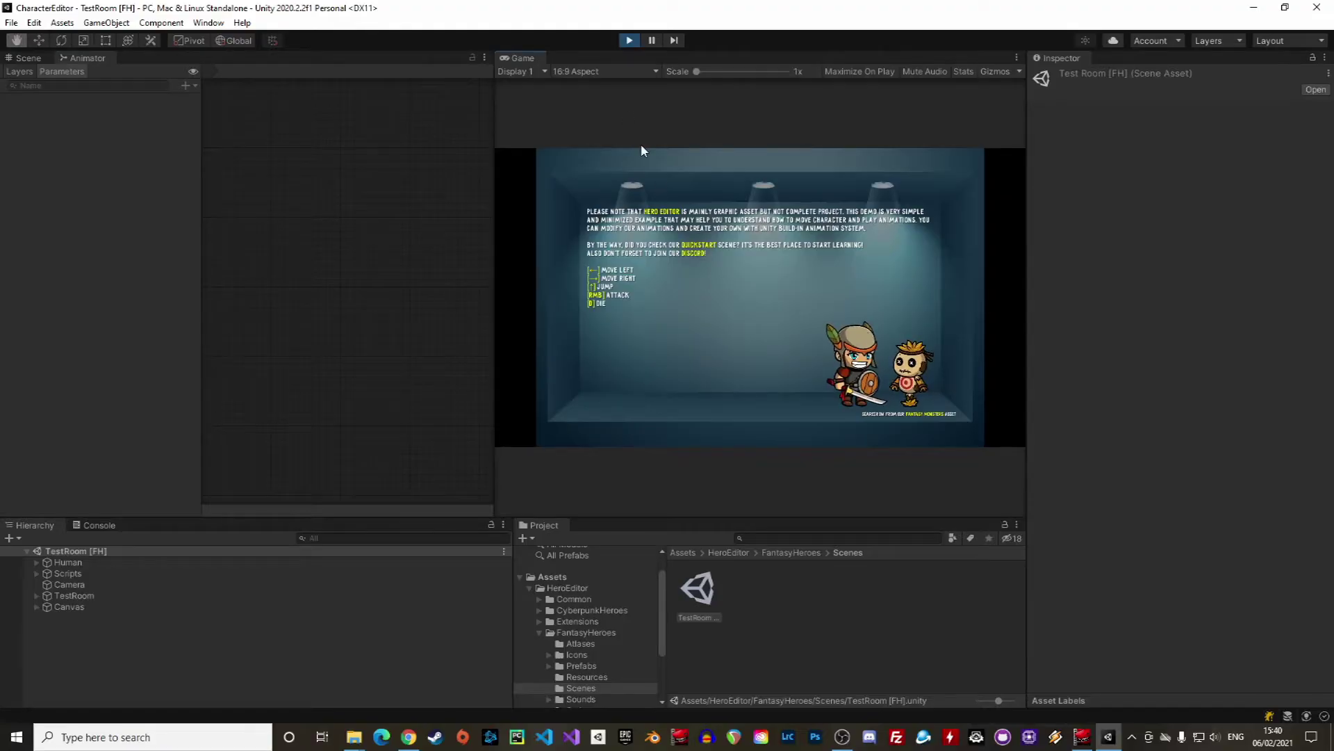
pyautogui.click(629, 40)
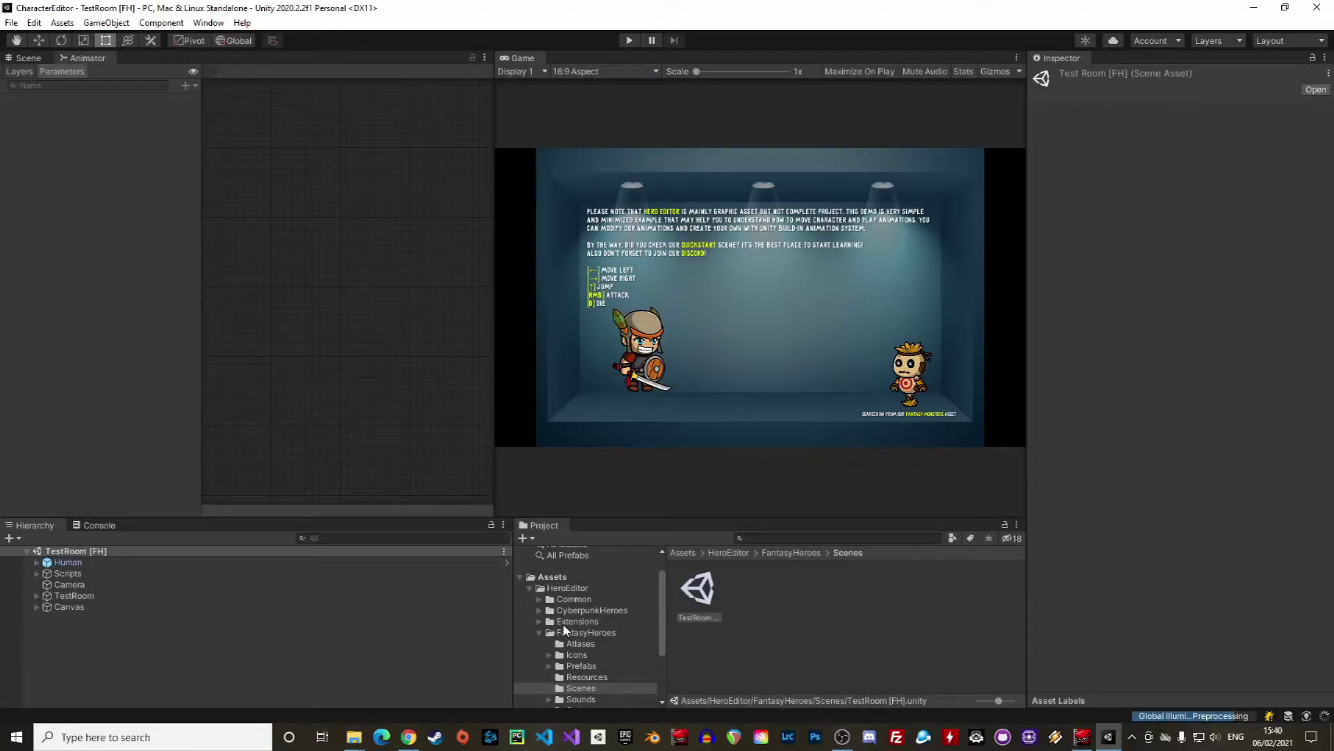
# Open the QUICK START scene, play it, and walk the character left and right with a jump.
pyautogui.click(567, 588)
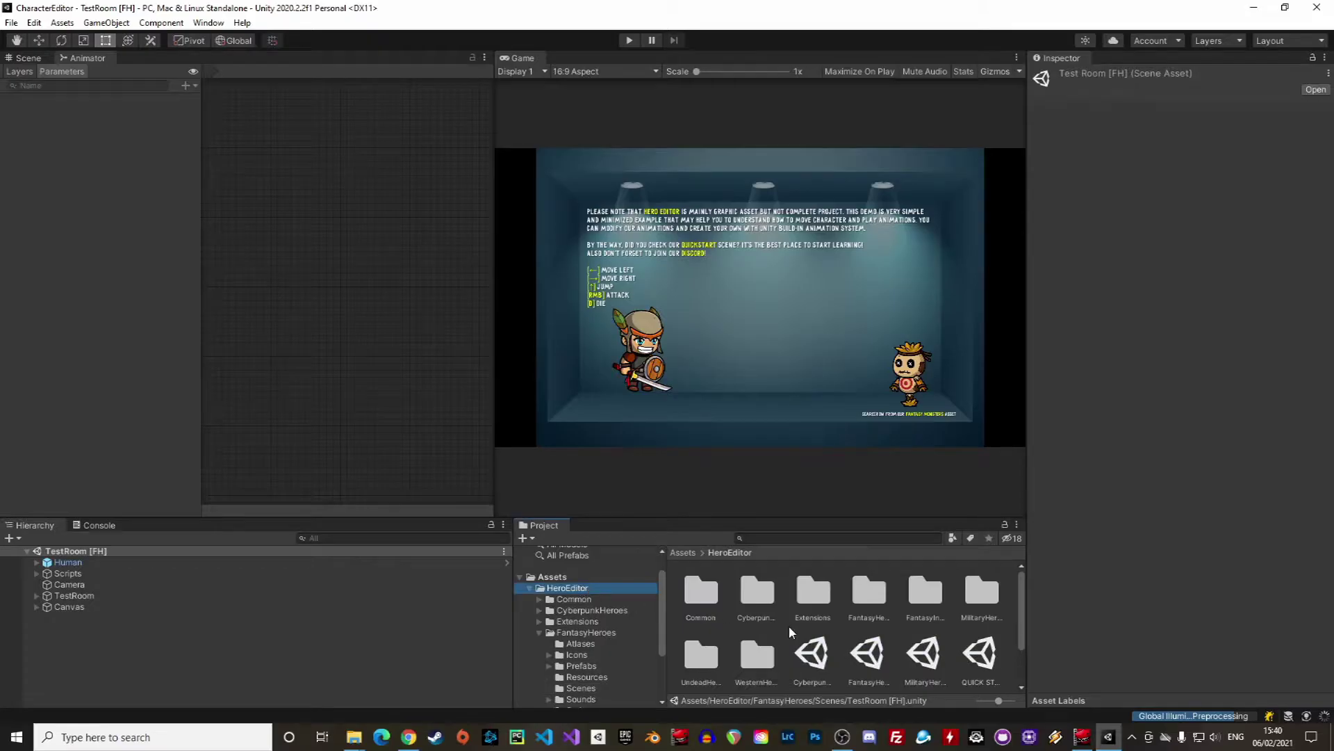
pyautogui.doubleClick(979, 654)
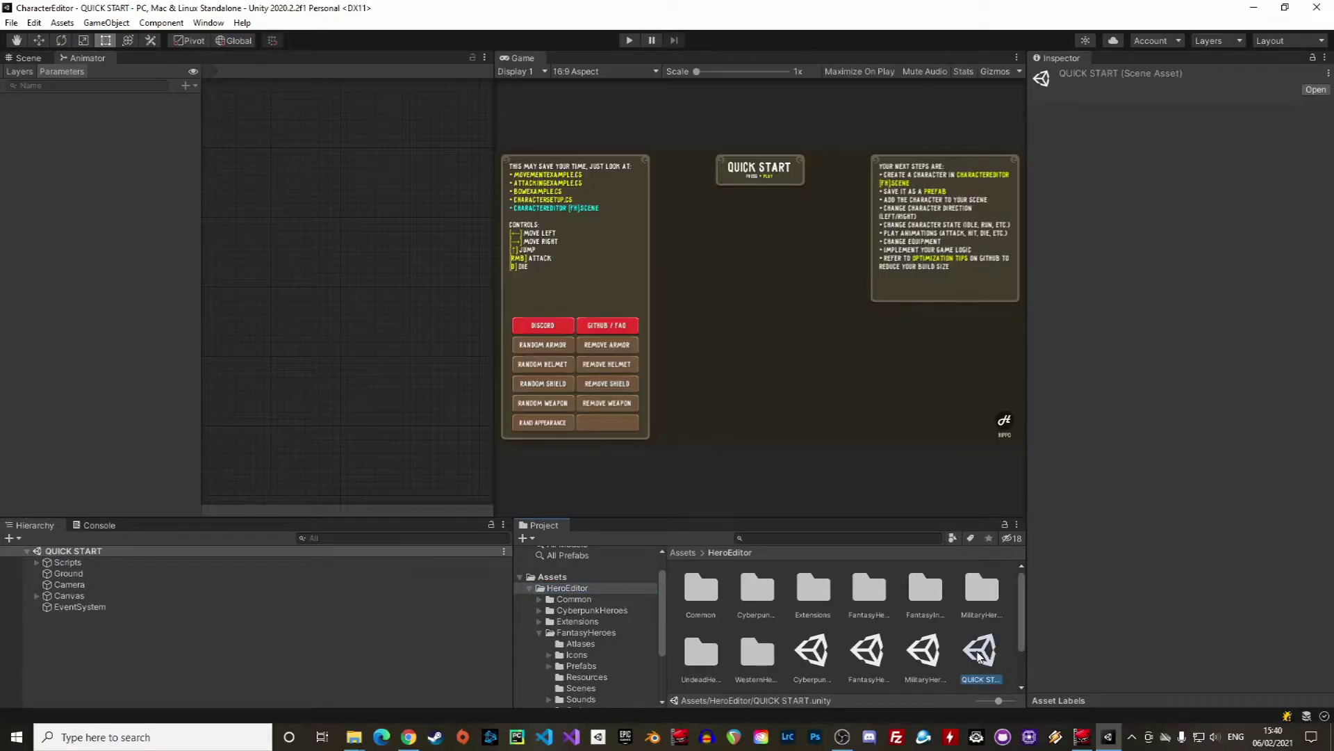
pyautogui.hotkey('ctrl', 'p')
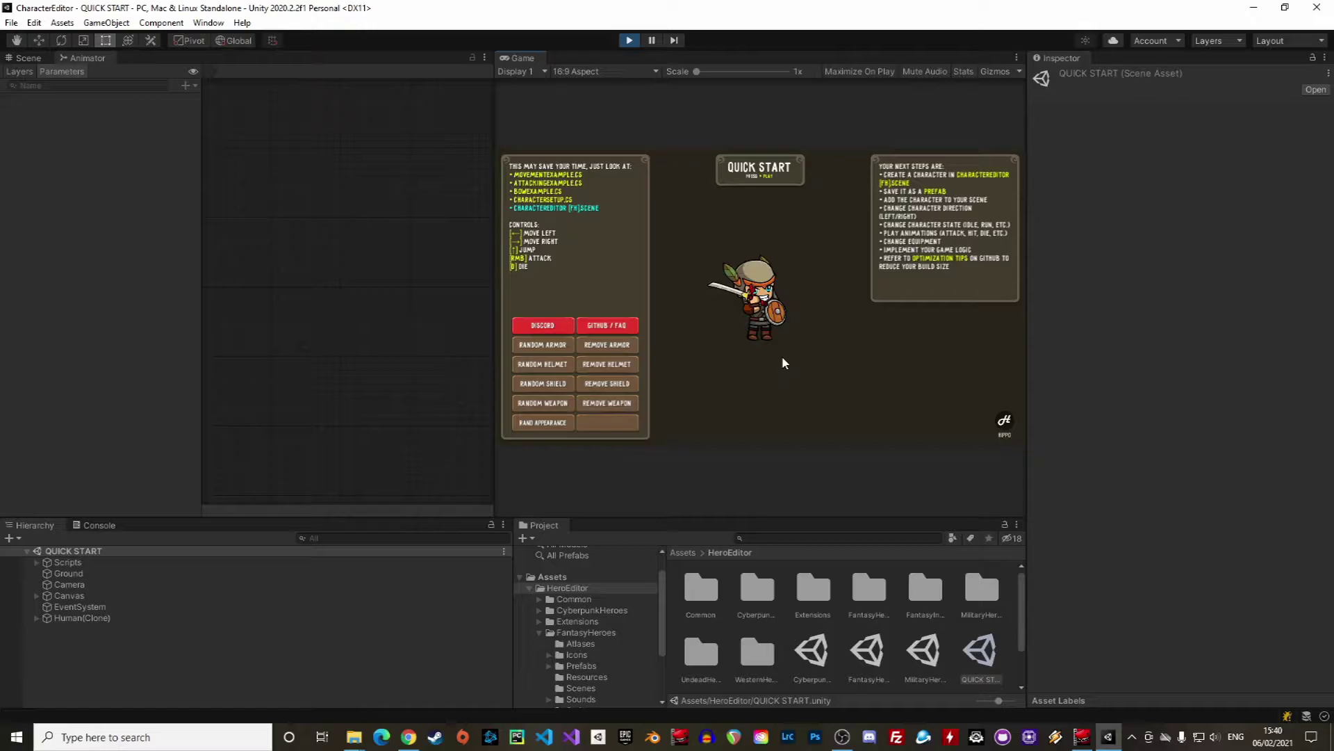
pyautogui.press('Right')
pyautogui.press('Left')
pyautogui.press('Up')
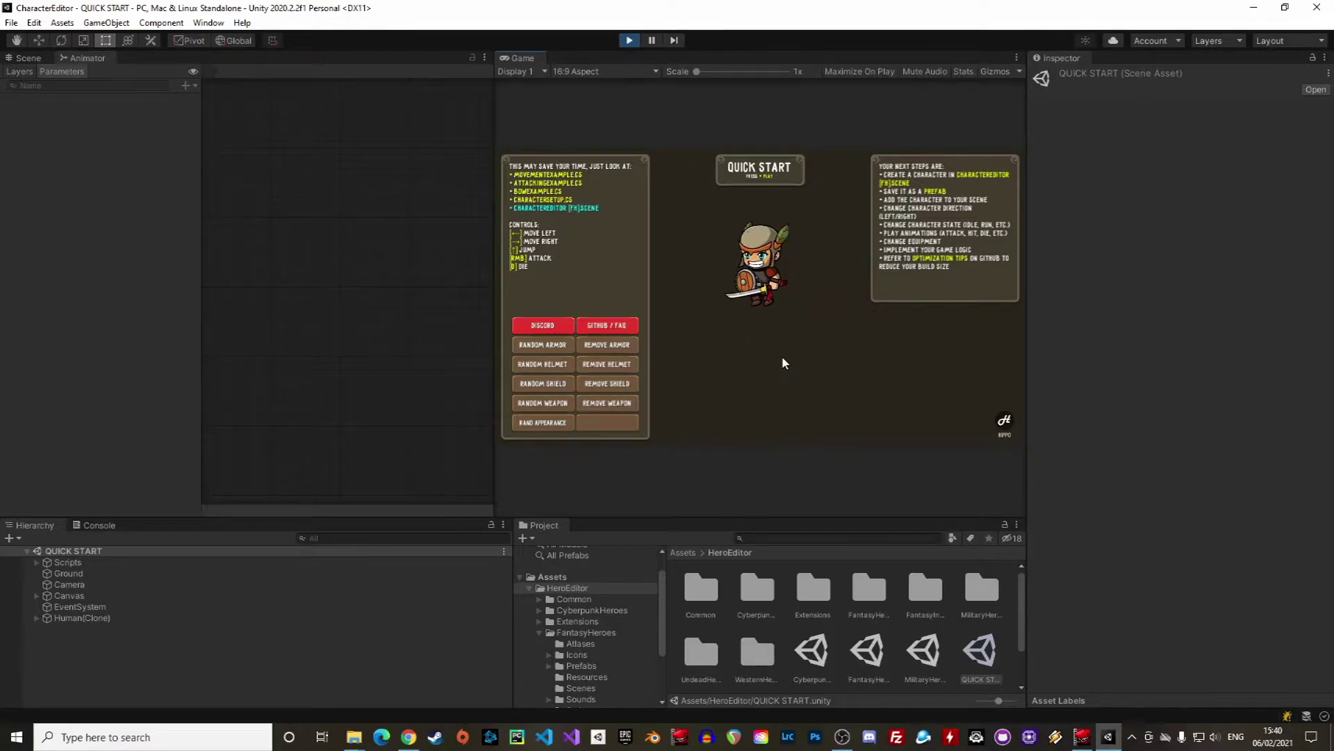
pyautogui.press('Right')
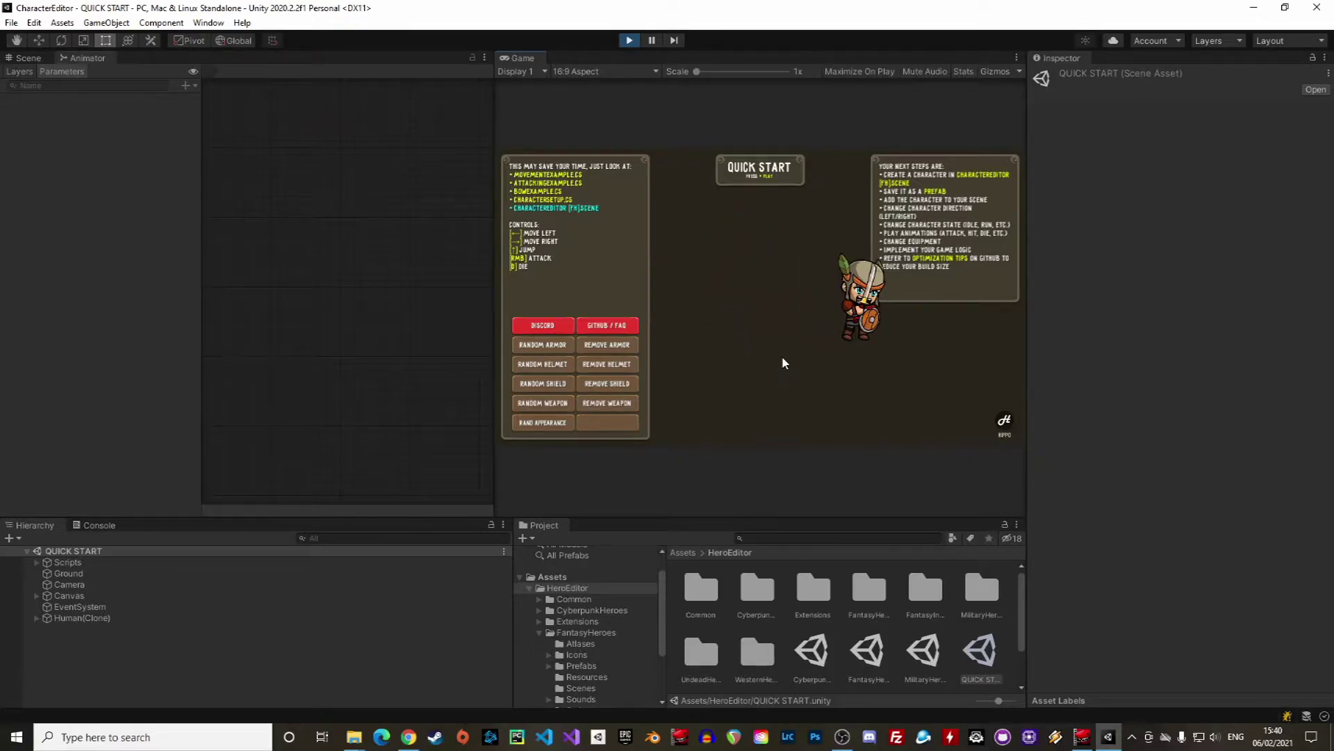
pyautogui.press('Left')
pyautogui.press('Left')
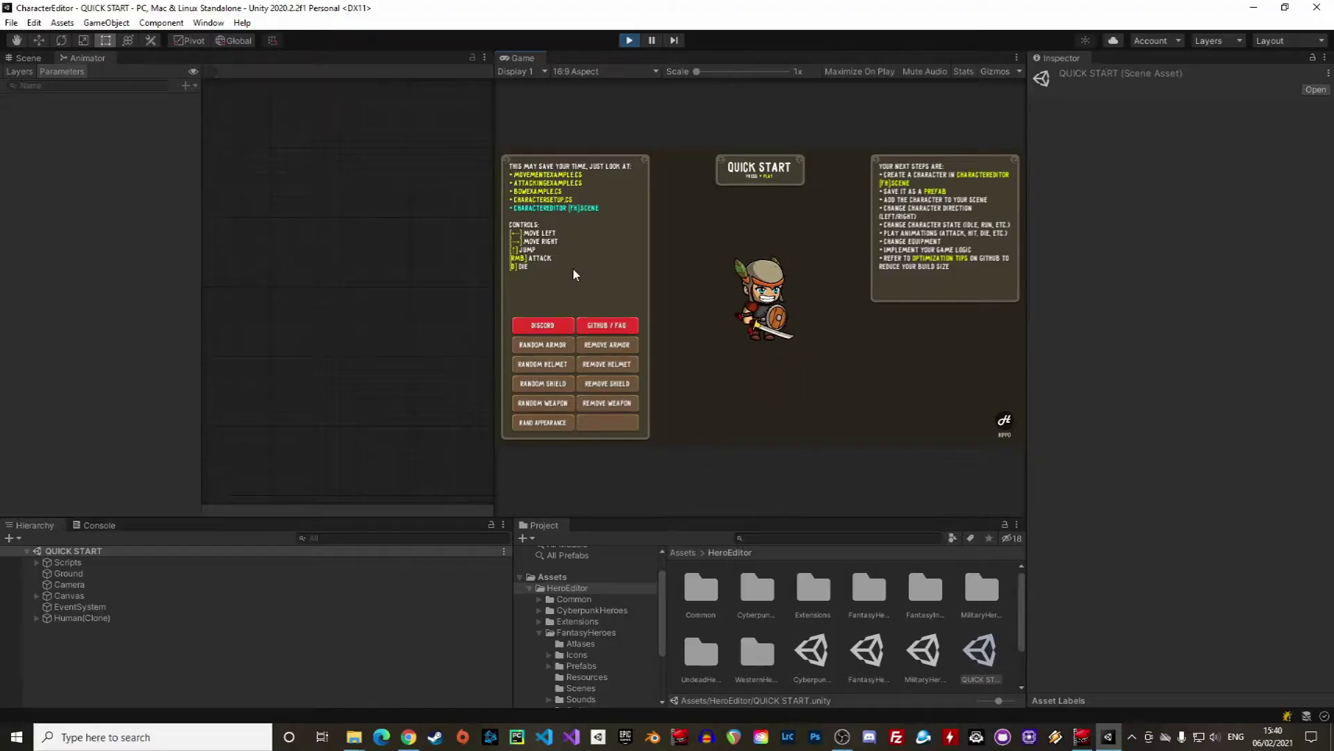
# Randomize the character's weapon, shield, helmet, armor, hair and face with the Random buttons.
pyautogui.click(543, 422)
pyautogui.click(543, 403)
pyautogui.click(542, 383)
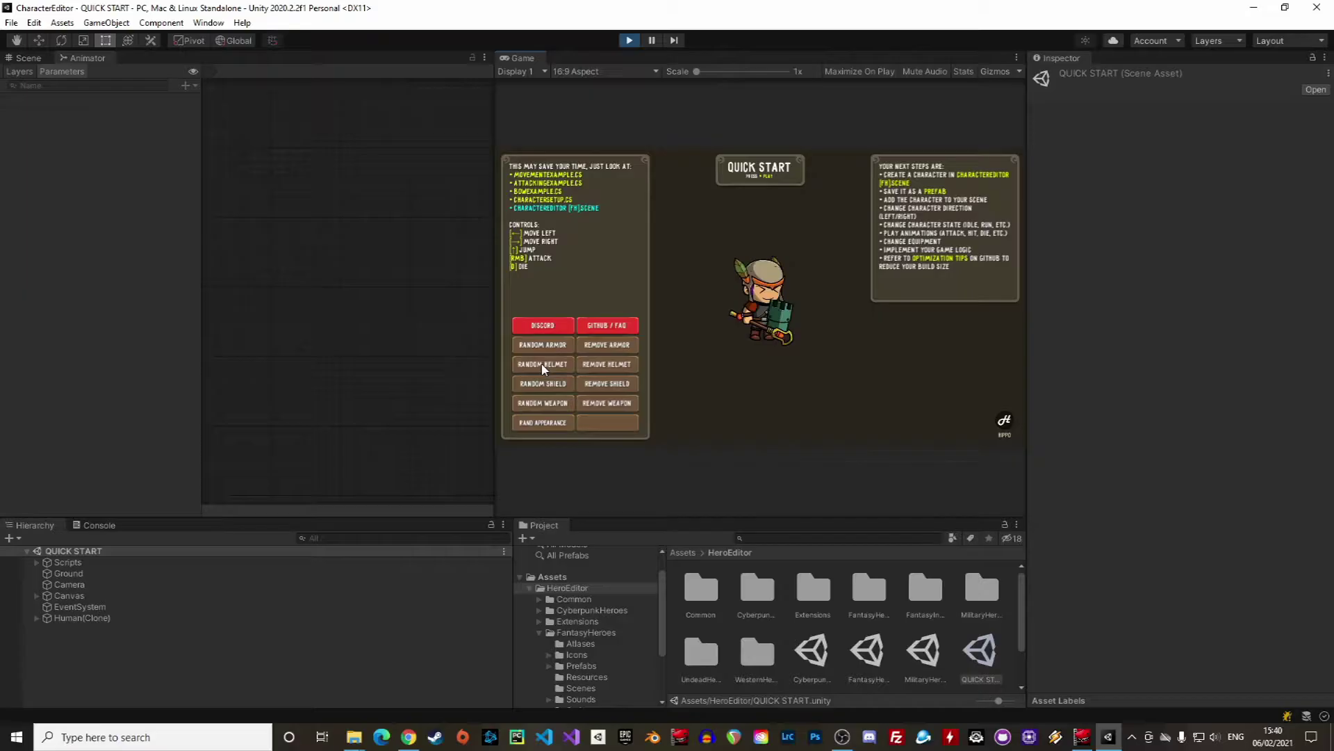
pyautogui.click(543, 363)
pyautogui.click(542, 345)
pyautogui.click(549, 383)
pyautogui.click(543, 403)
pyautogui.click(548, 423)
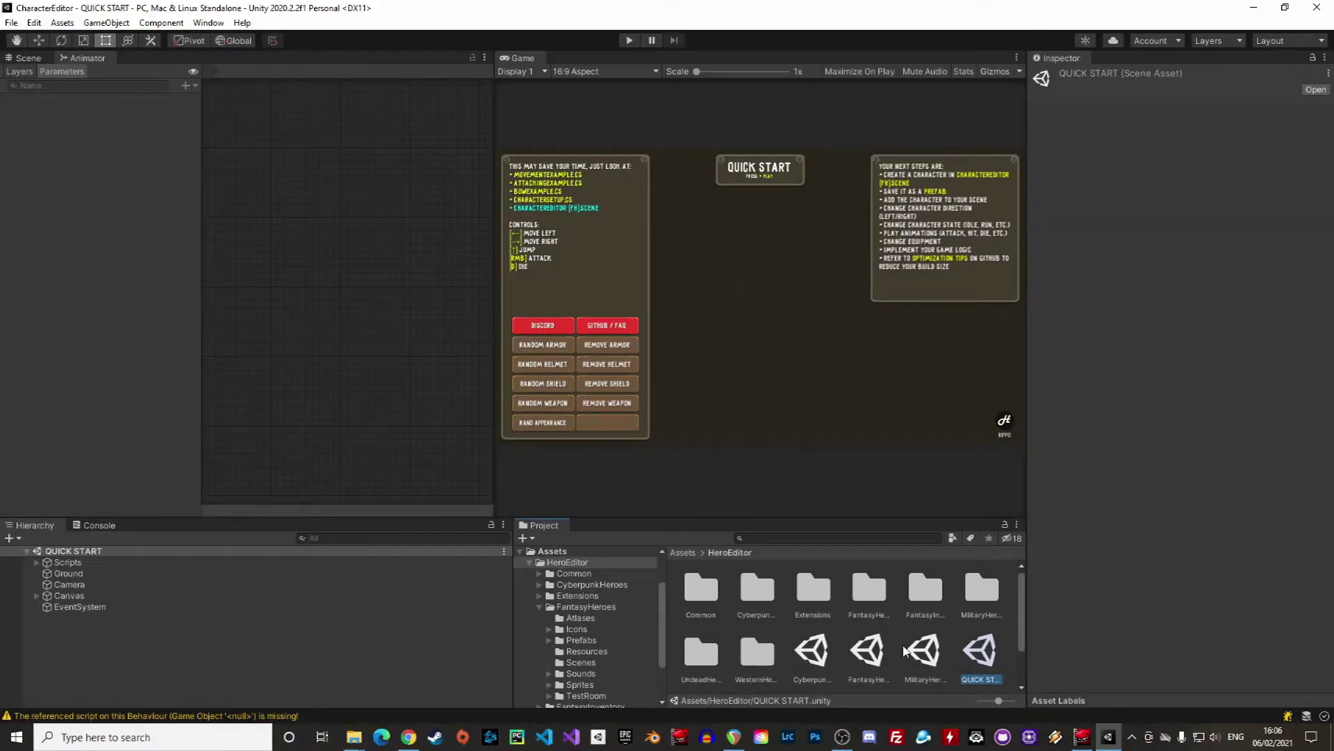
# Play the FantasyHeroes [FH] scene and try equipping a wand and a bow.
pyautogui.doubleClick(867, 650)
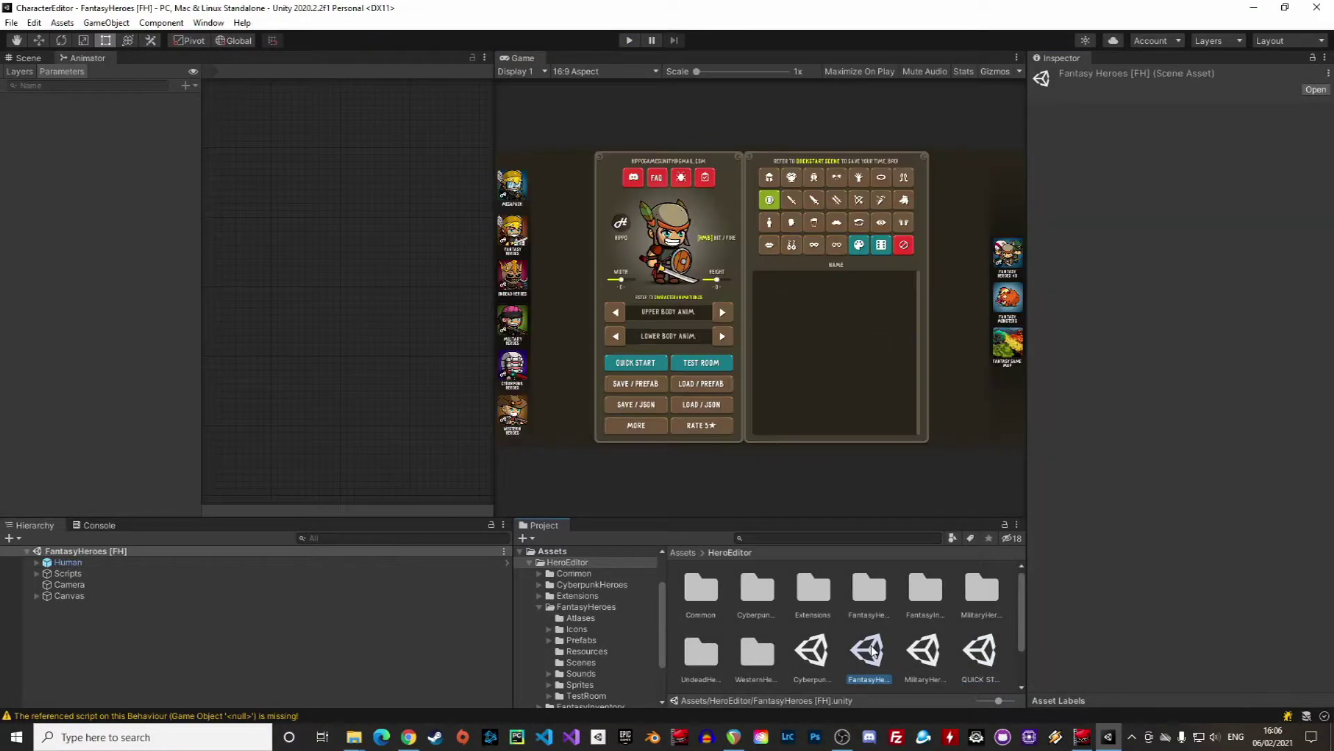
pyautogui.click(629, 40)
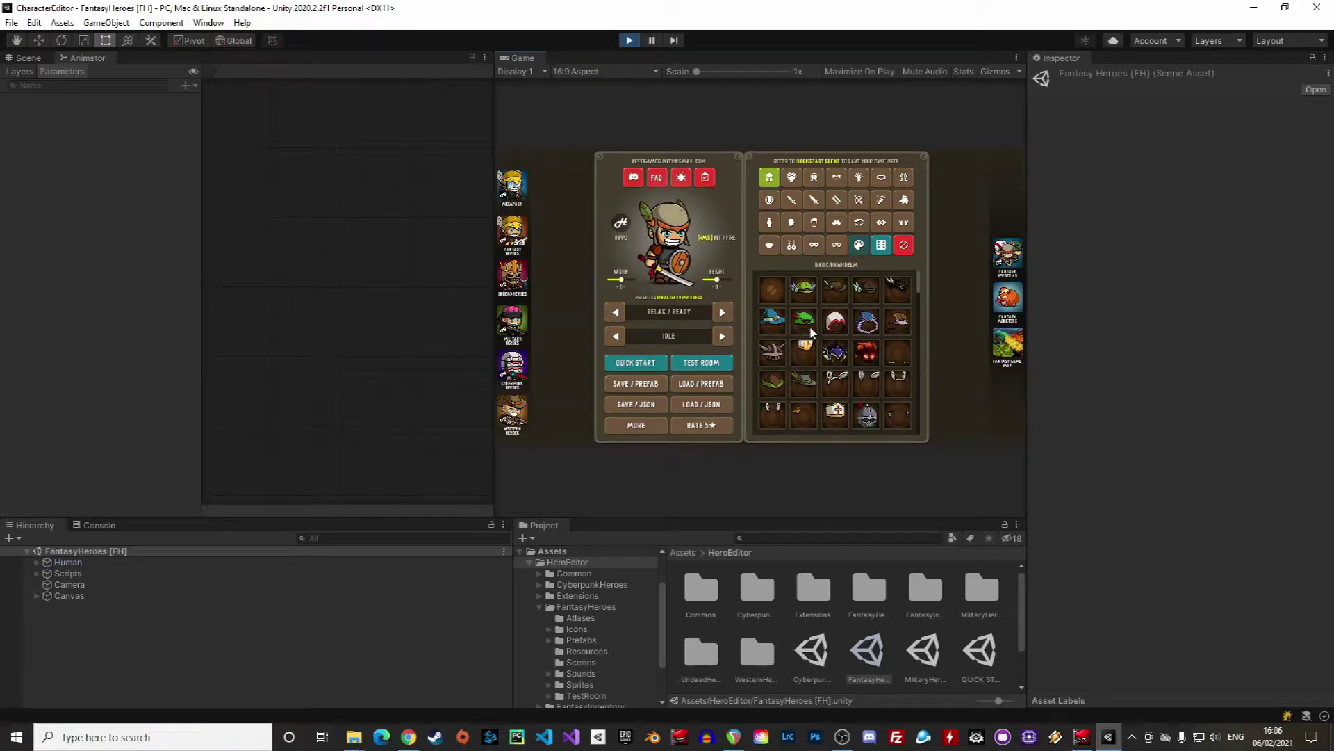
pyautogui.scroll(-1, 809, 332)
pyautogui.click(792, 177)
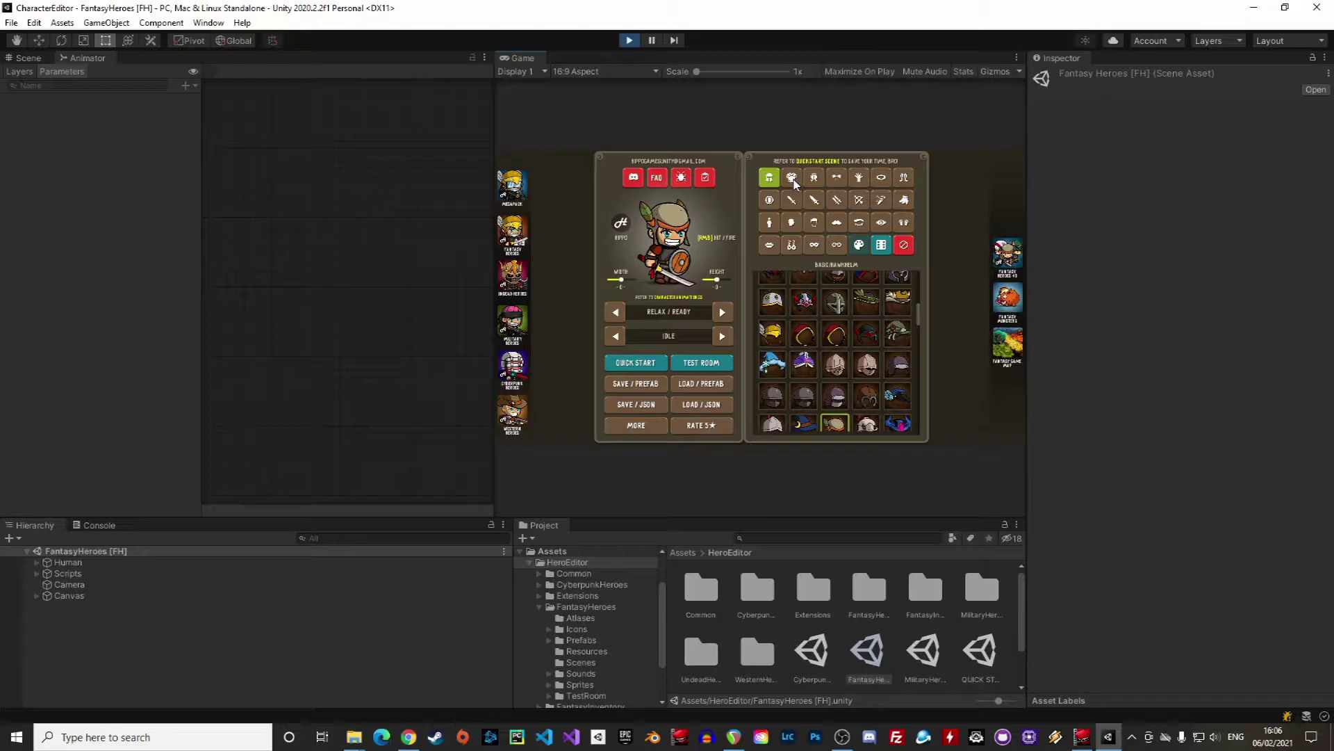
pyautogui.click(837, 199)
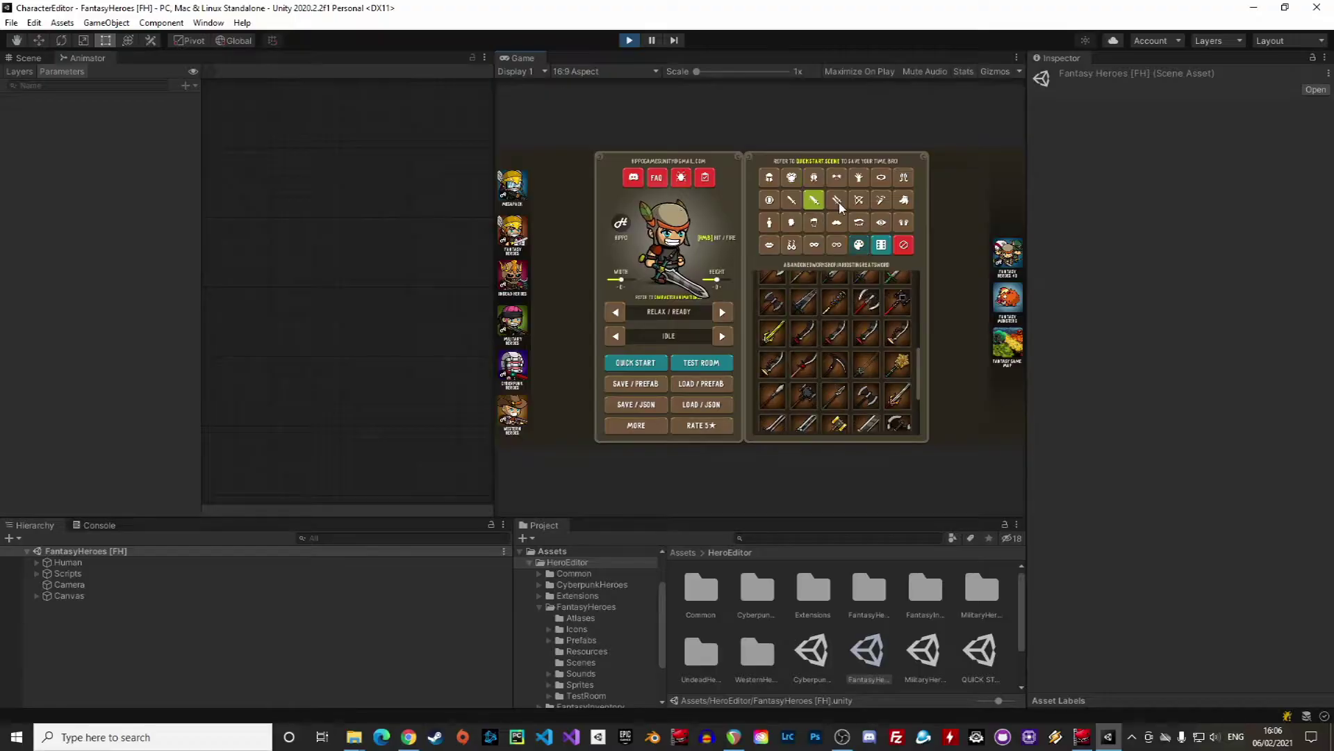
pyautogui.click(854, 201)
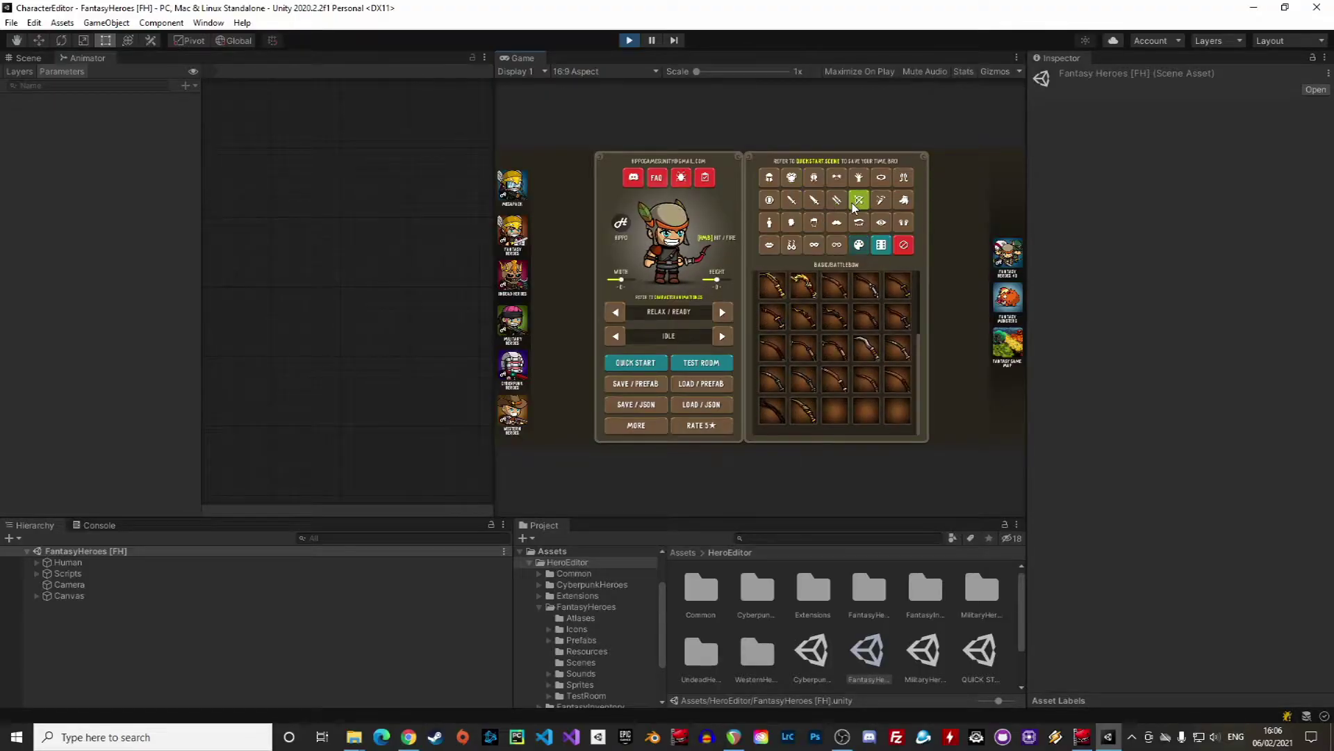
# Give the character a hood, an armor, a shield and a sword.
pyautogui.click(769, 177)
pyautogui.click(772, 368)
pyautogui.click(792, 177)
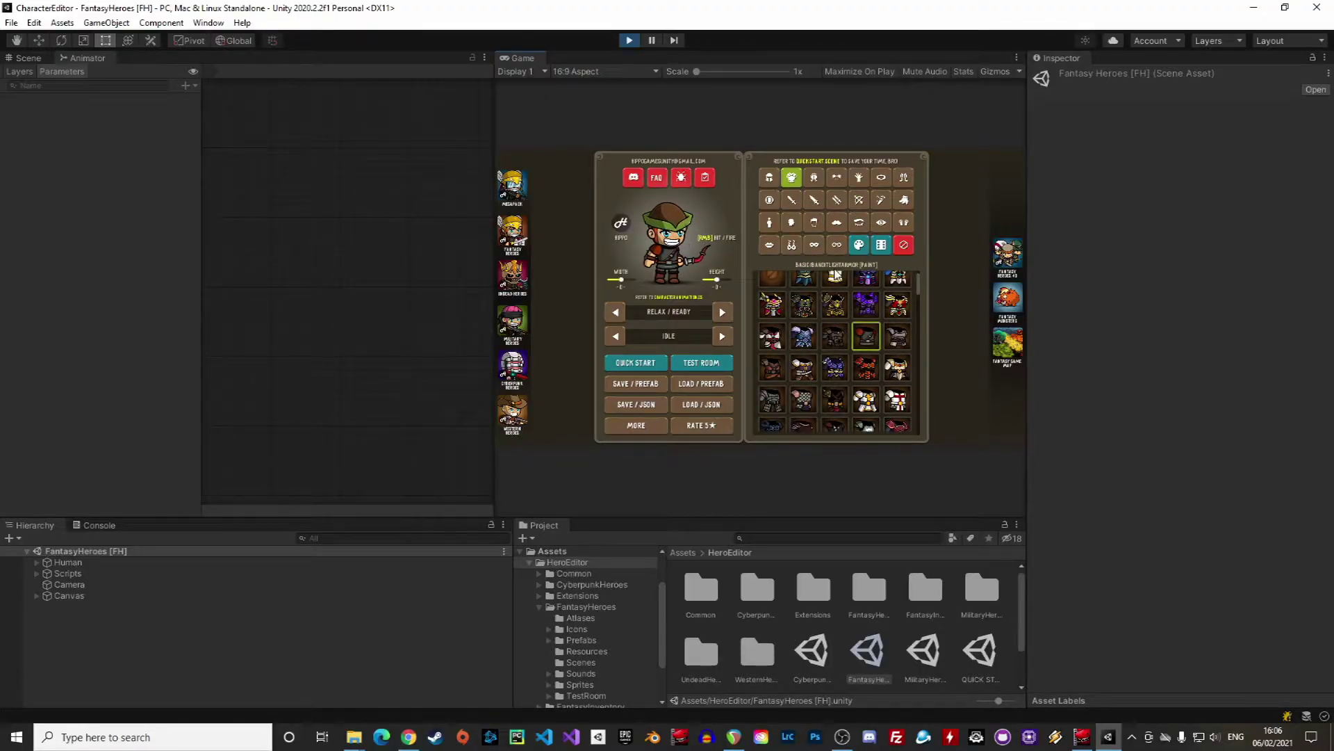
pyautogui.click(801, 349)
pyautogui.click(859, 178)
pyautogui.click(835, 290)
pyautogui.click(792, 200)
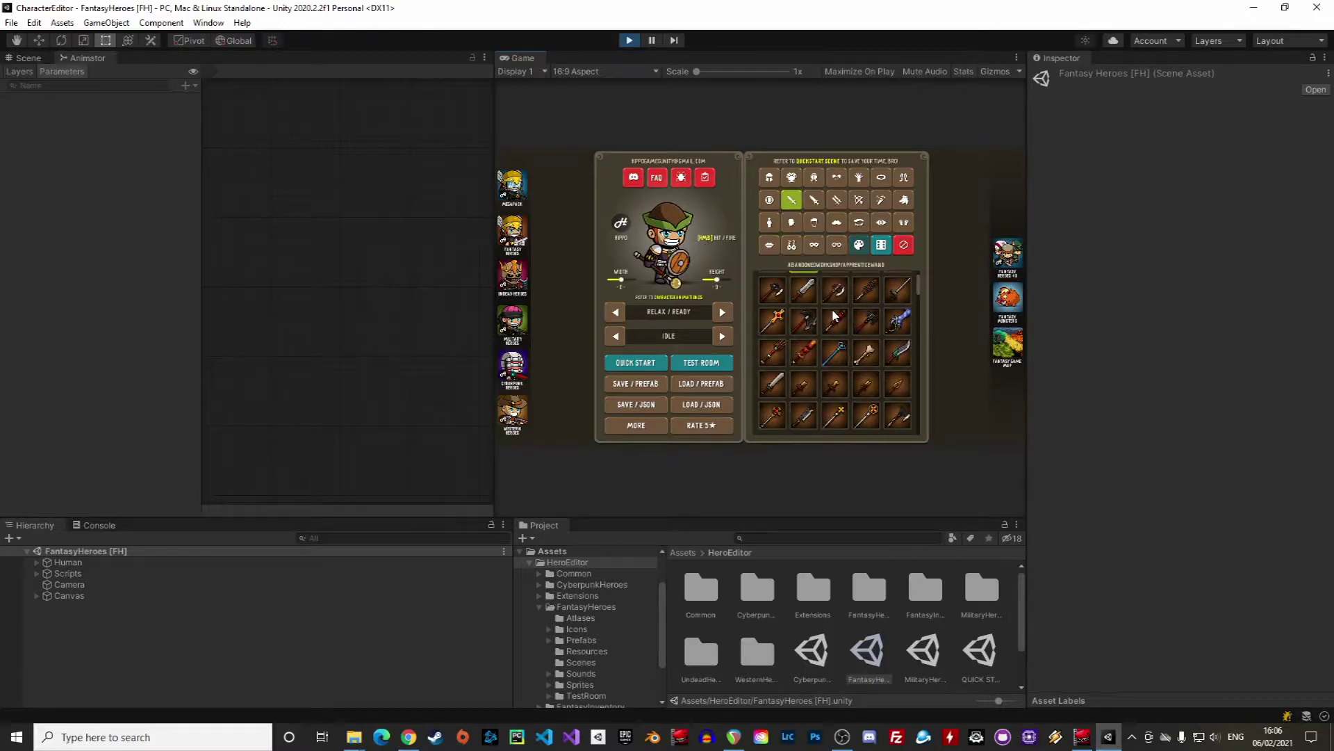
pyautogui.click(804, 321)
# Try several shields to settle on a final one, and put the purple helmet on.
pyautogui.click(769, 200)
pyautogui.click(866, 291)
pyautogui.click(867, 321)
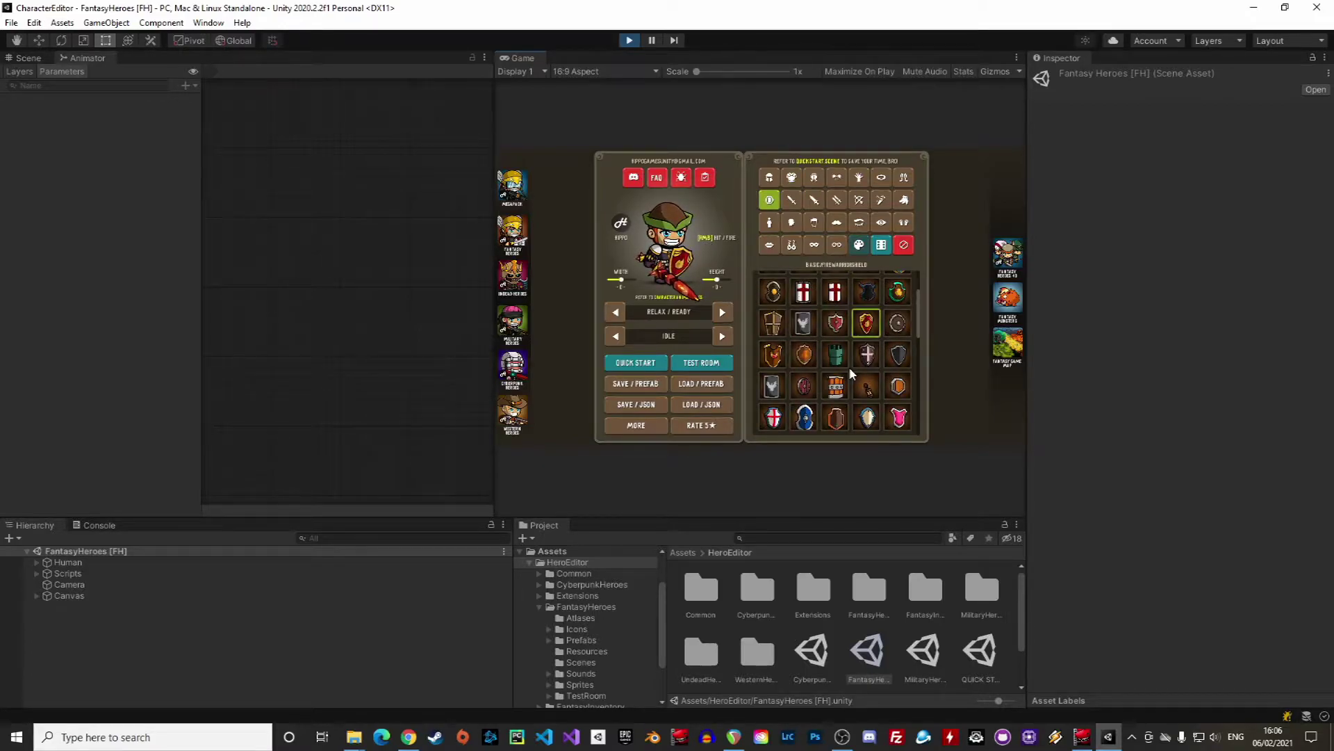
pyautogui.click(804, 417)
pyautogui.click(769, 177)
pyautogui.click(835, 290)
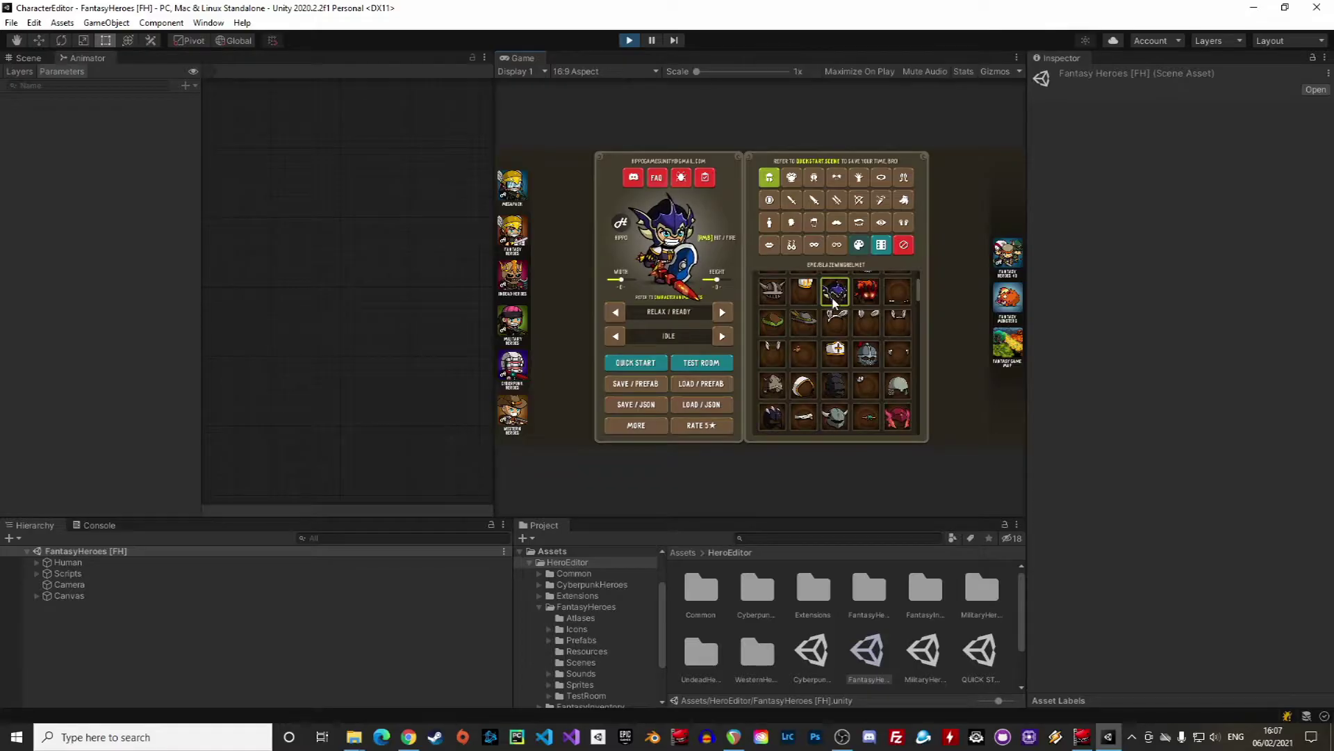
# Preview the run, crouch, climb and death fall animations, returning to idle.
pyautogui.click(723, 337)
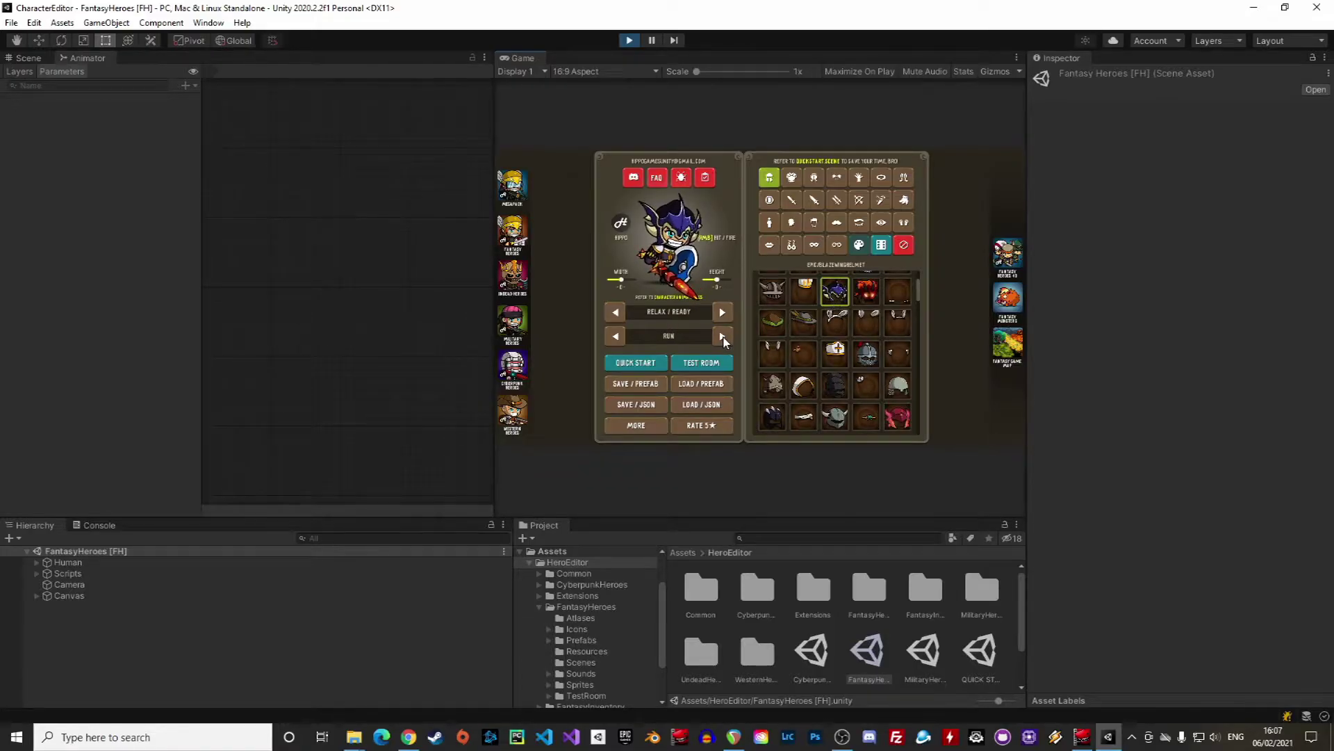
pyautogui.click(722, 338)
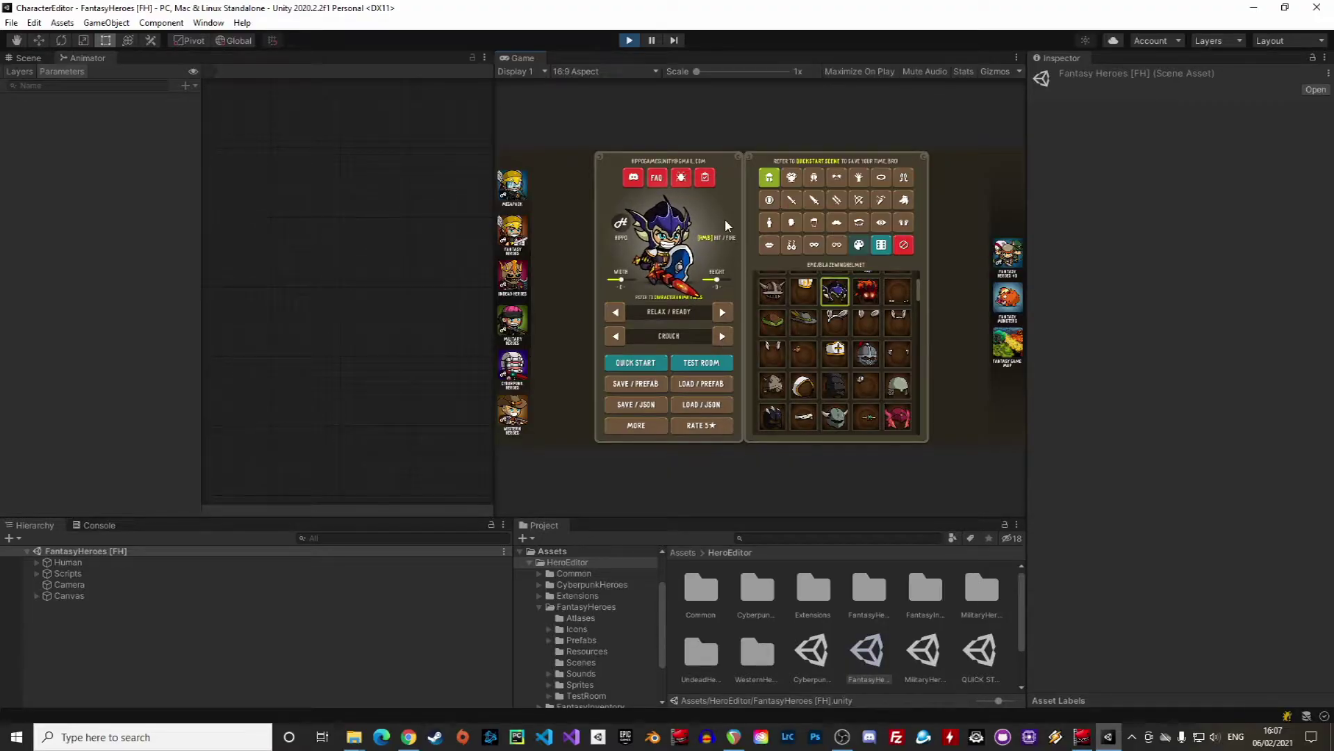
pyautogui.click(722, 337)
pyautogui.click(722, 337)
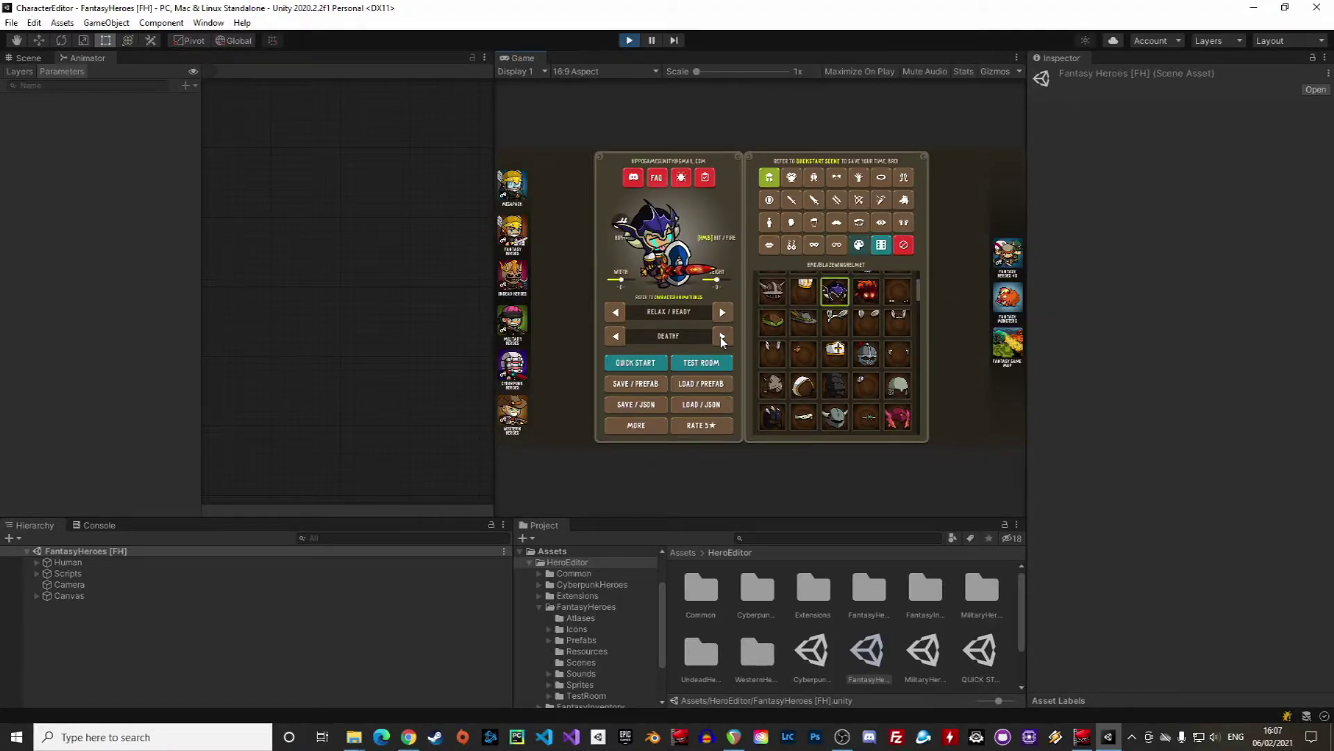
pyautogui.click(723, 337)
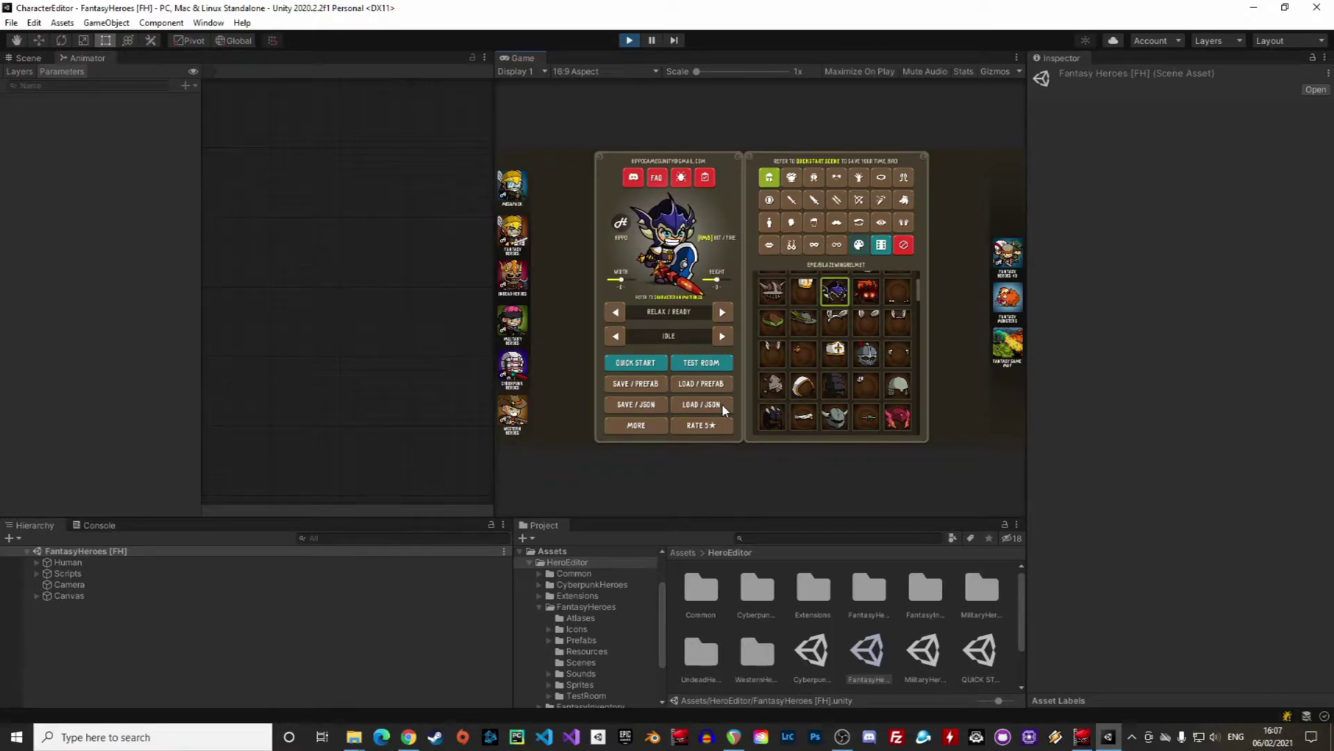
# Save the character as the prefab Test in the Assets folder.
pyautogui.click(647, 387)
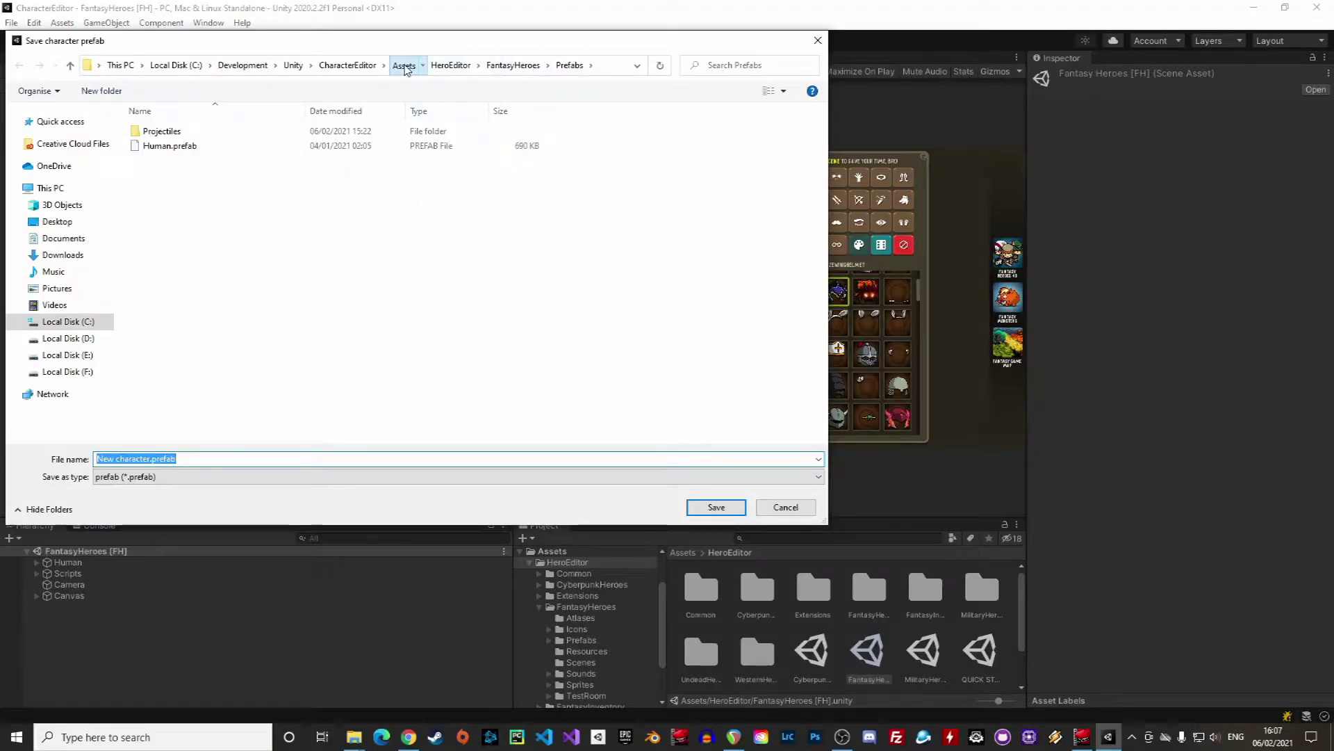
pyautogui.click(403, 64)
pyautogui.write('Test')
pyautogui.press('Return')
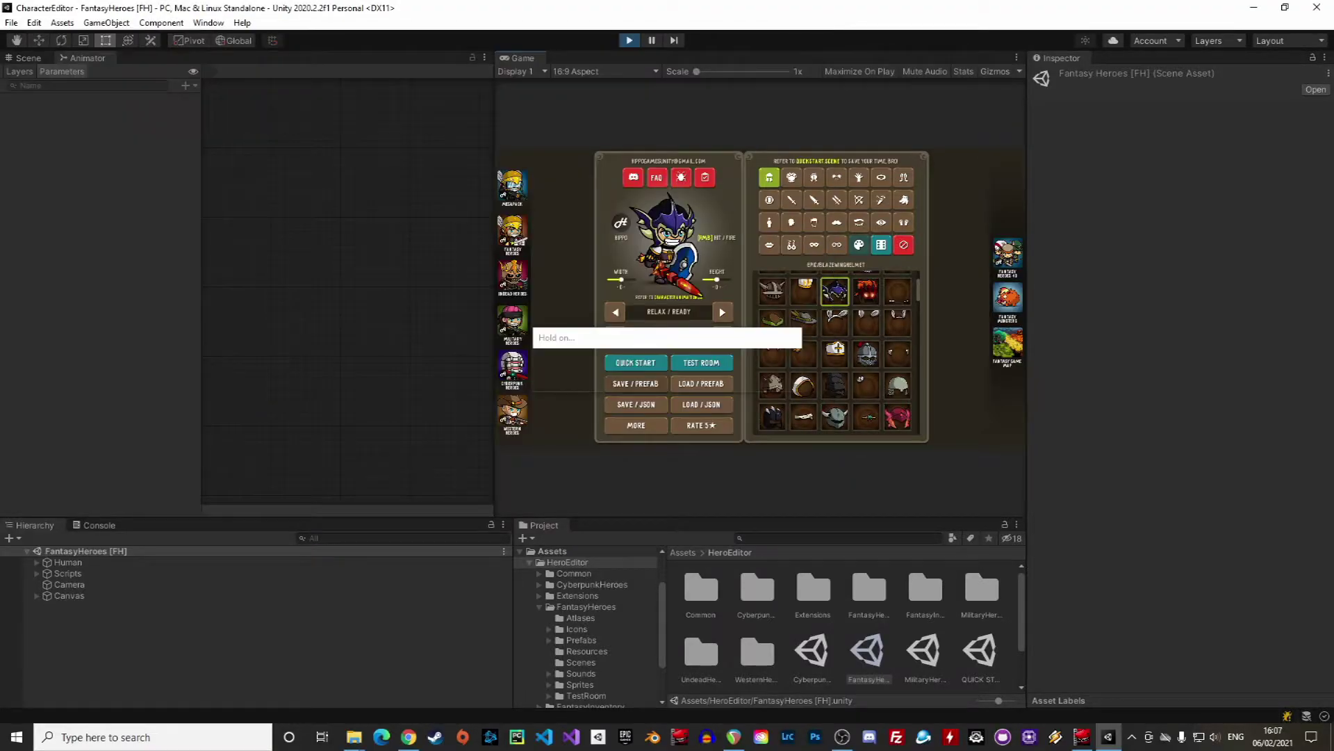
# Restart play, load Assets/Test.prefab, and equip the Knight balanced sword.
pyautogui.click(625, 42)
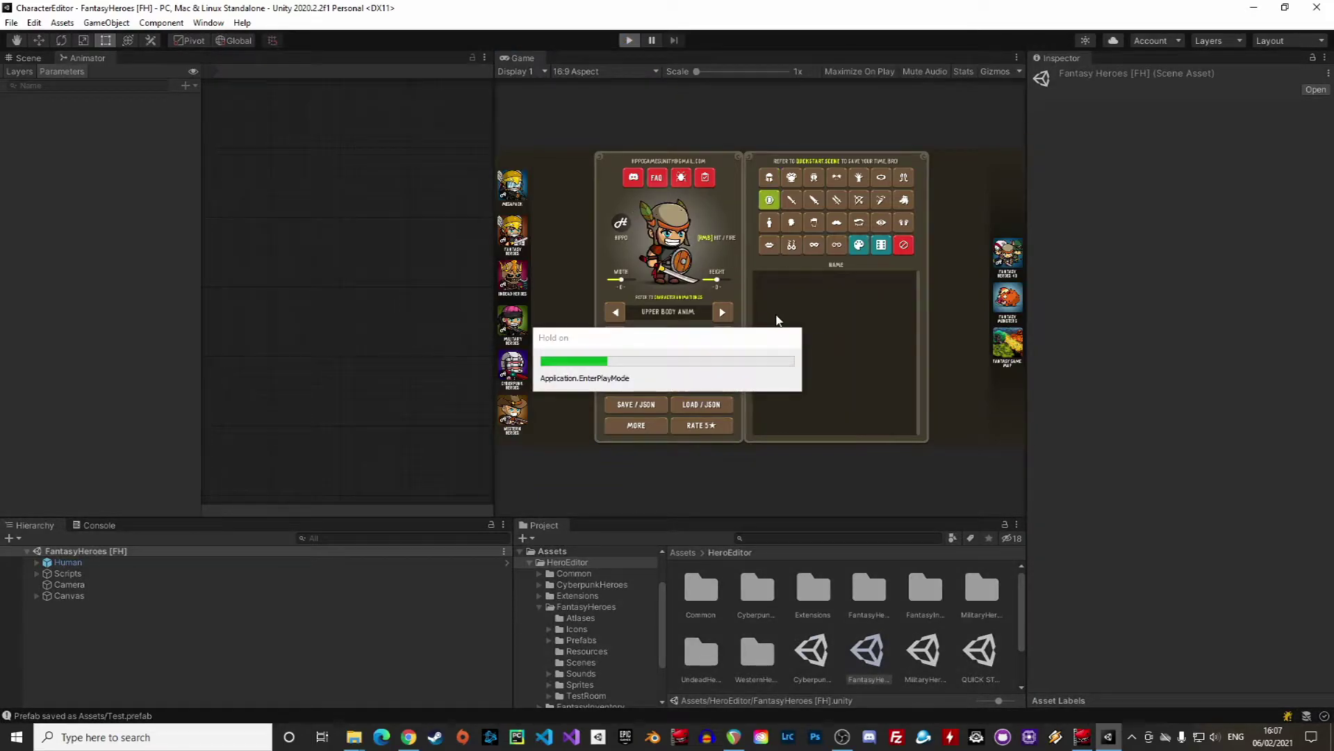
pyautogui.click(702, 383)
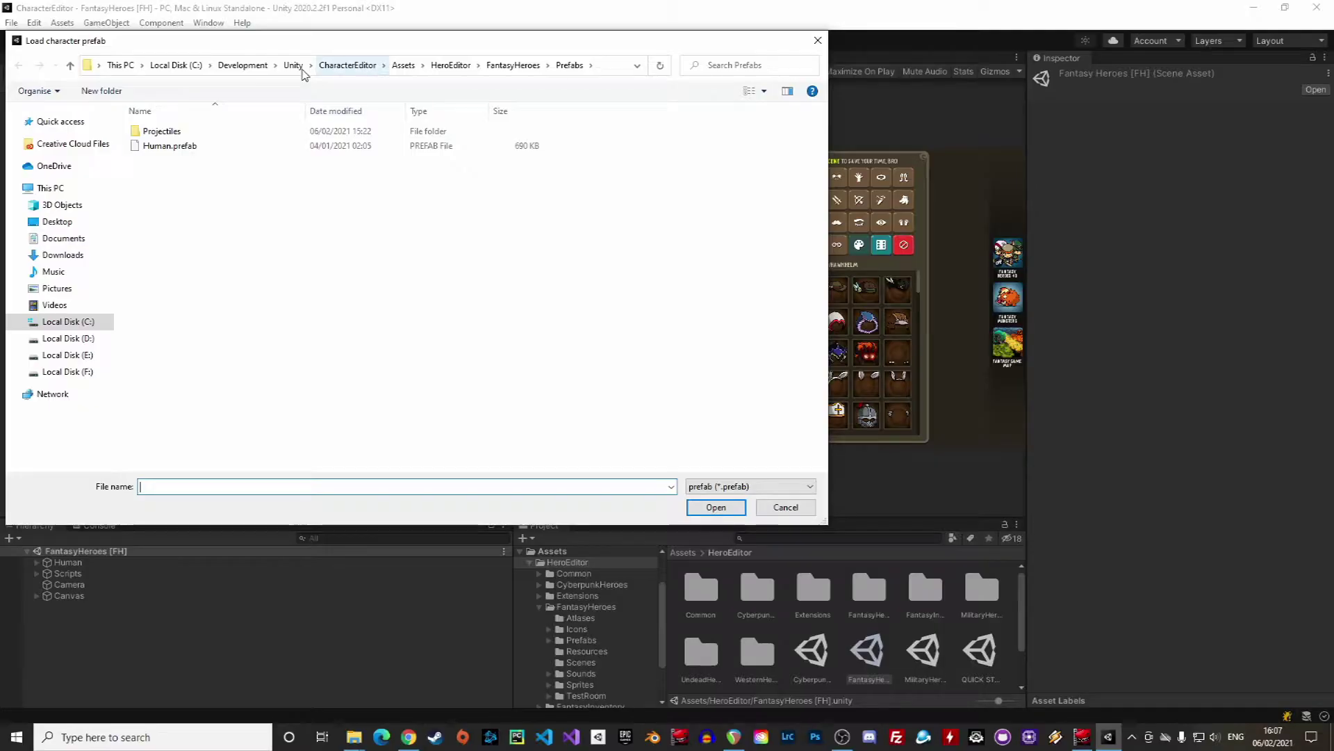
pyautogui.click(346, 65)
pyautogui.doubleClick(167, 130)
pyautogui.doubleClick(171, 160)
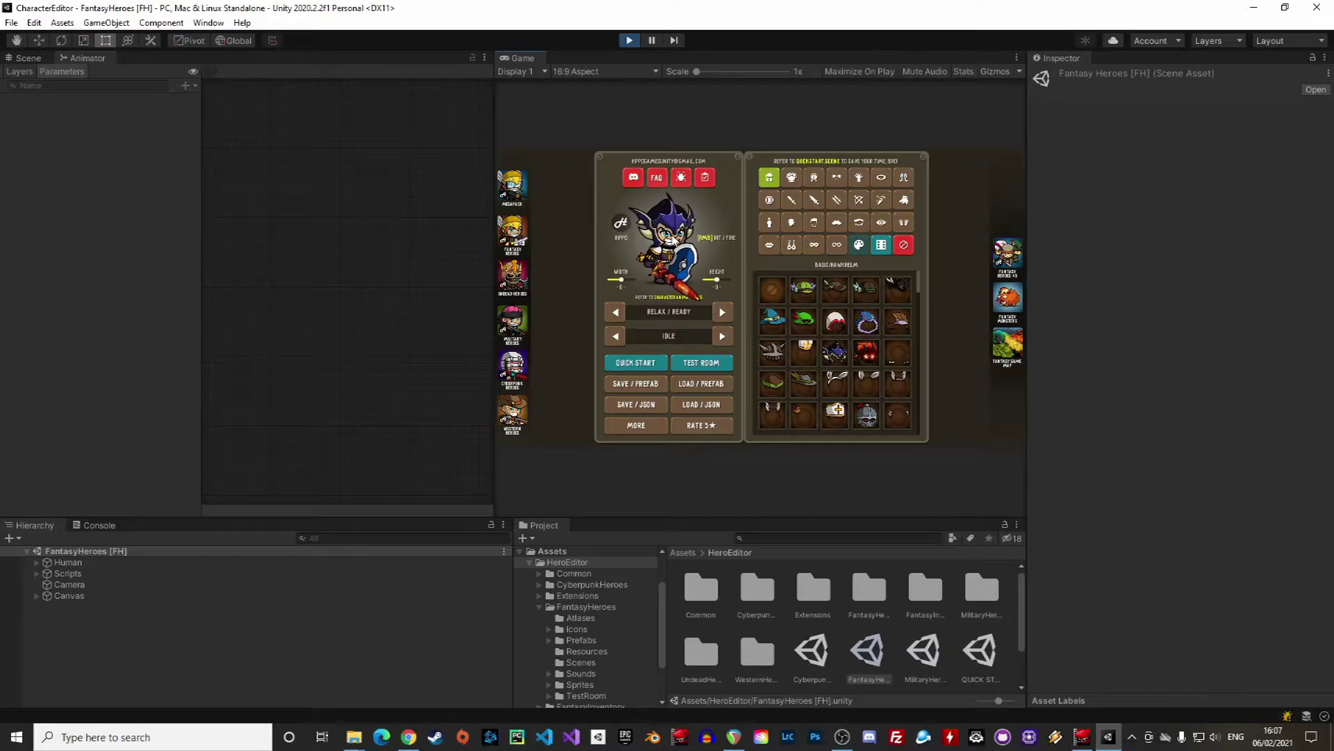
pyautogui.click(791, 199)
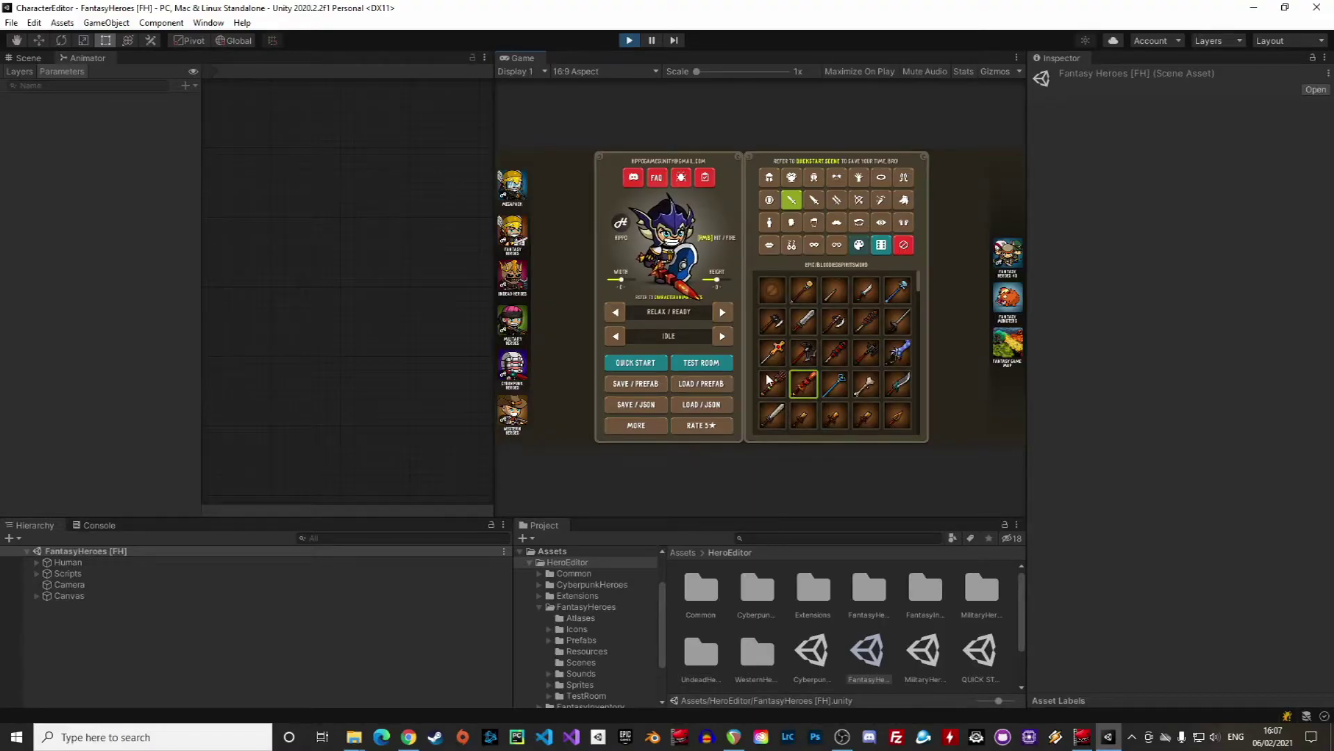
pyautogui.click(802, 326)
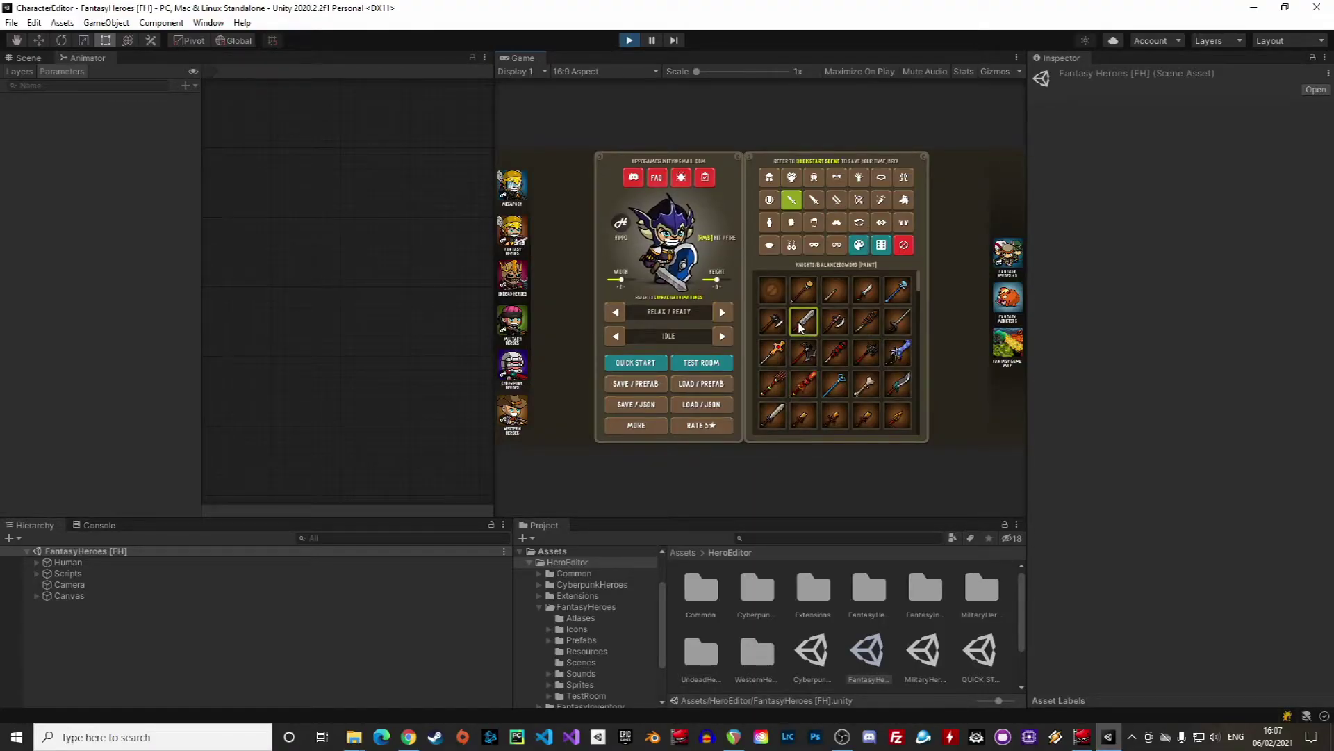
# Try the Test Room, dismiss the build settings warning, and stop play mode.
pyautogui.click(712, 364)
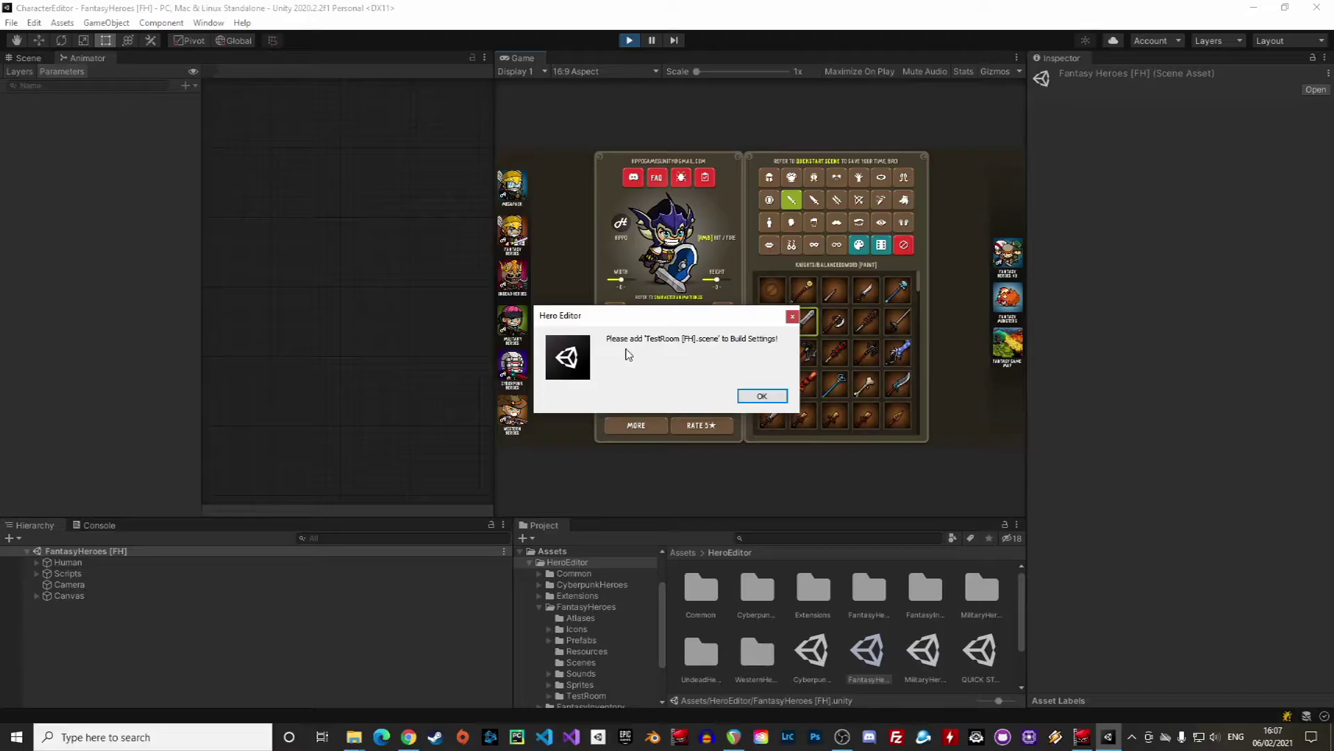
pyautogui.click(762, 395)
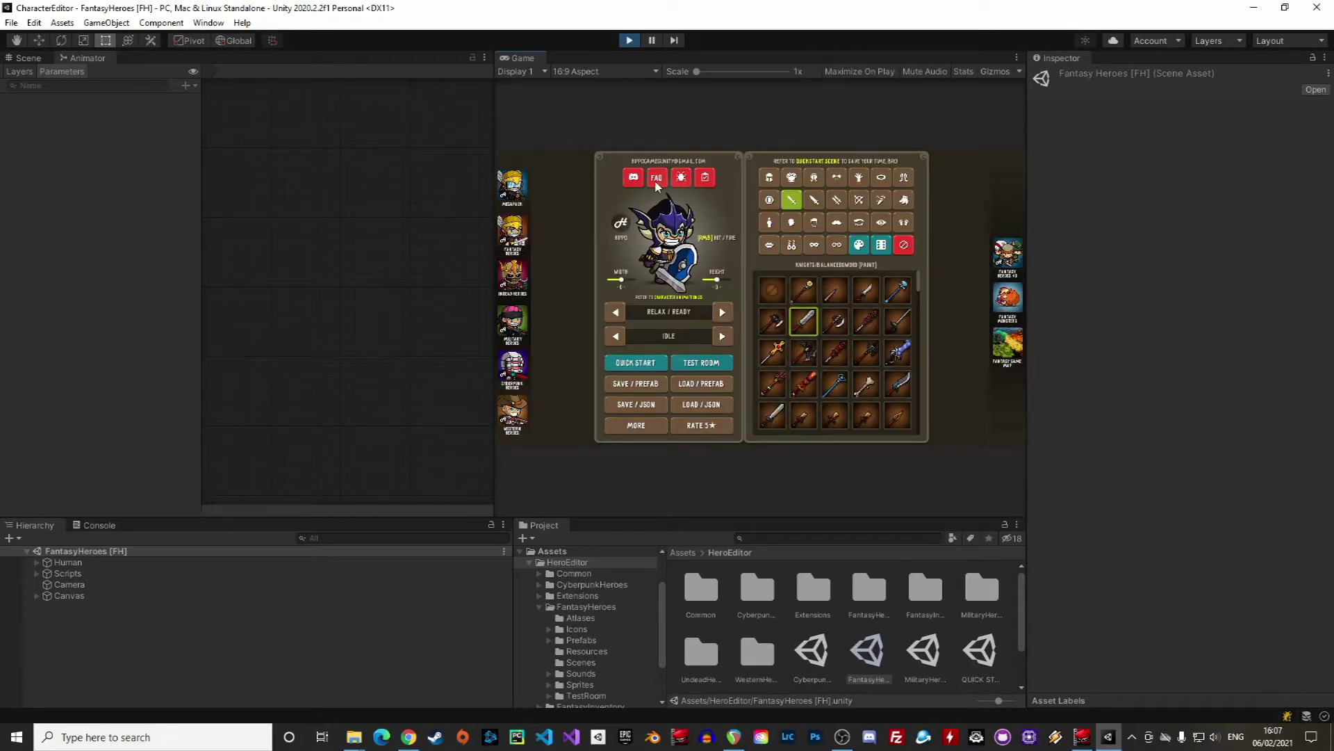
pyautogui.click(629, 40)
# Add FantasyHeroes/Scenes/TestRoom [FH] to Scenes In Build in Build Settings.
pyautogui.click(11, 22)
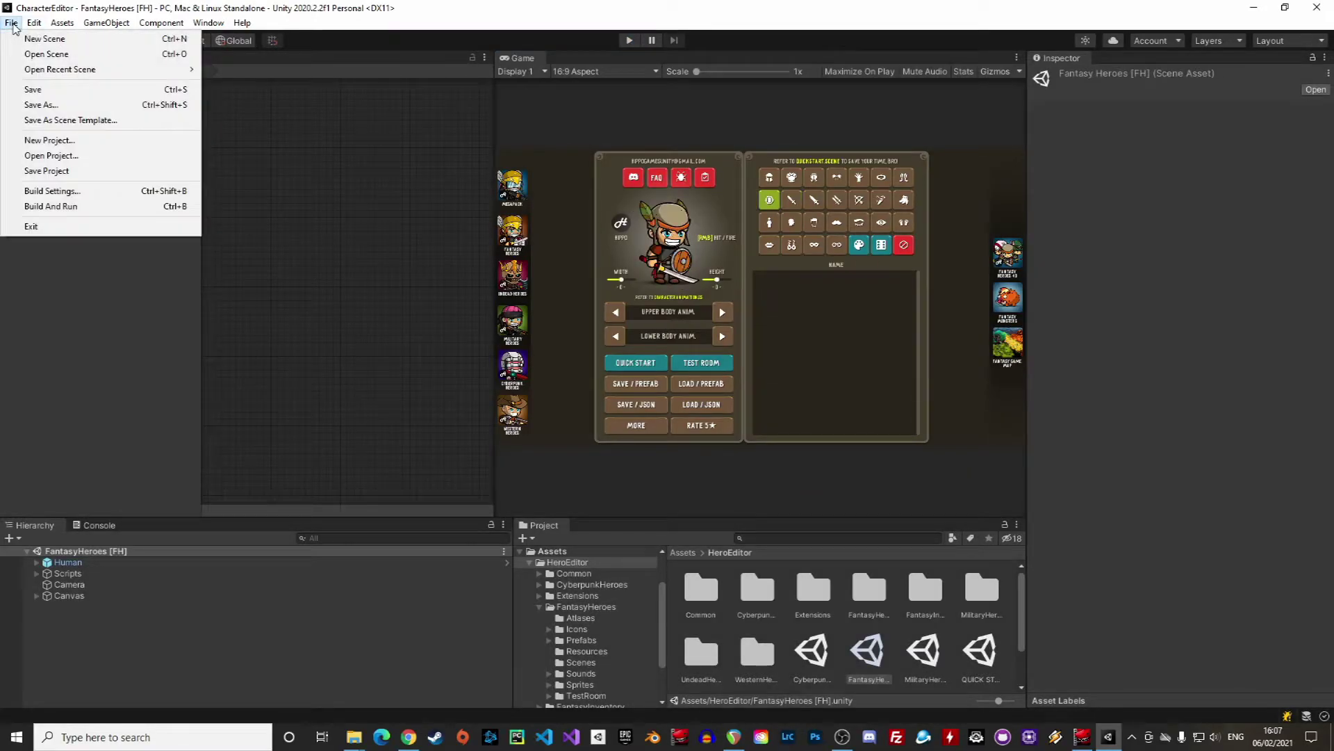
pyautogui.click(52, 190)
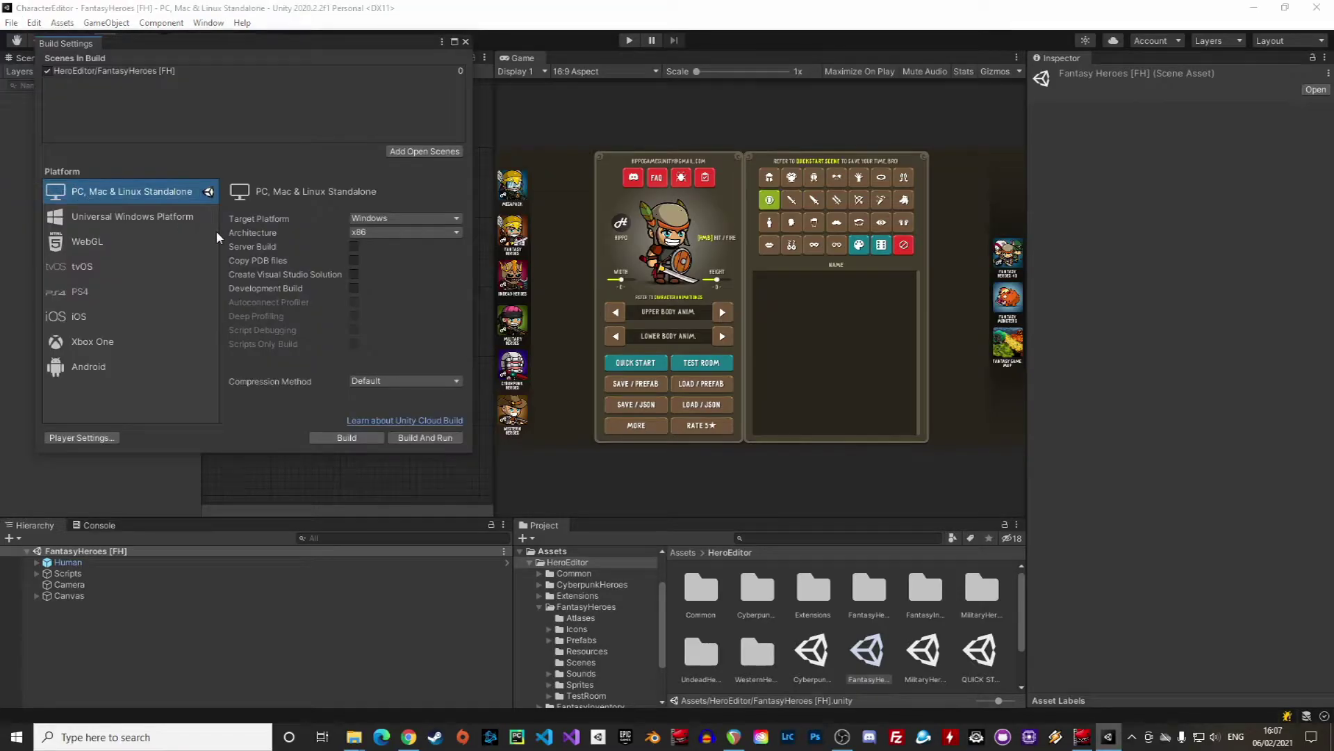
pyautogui.click(860, 599)
pyautogui.doubleClick(860, 599)
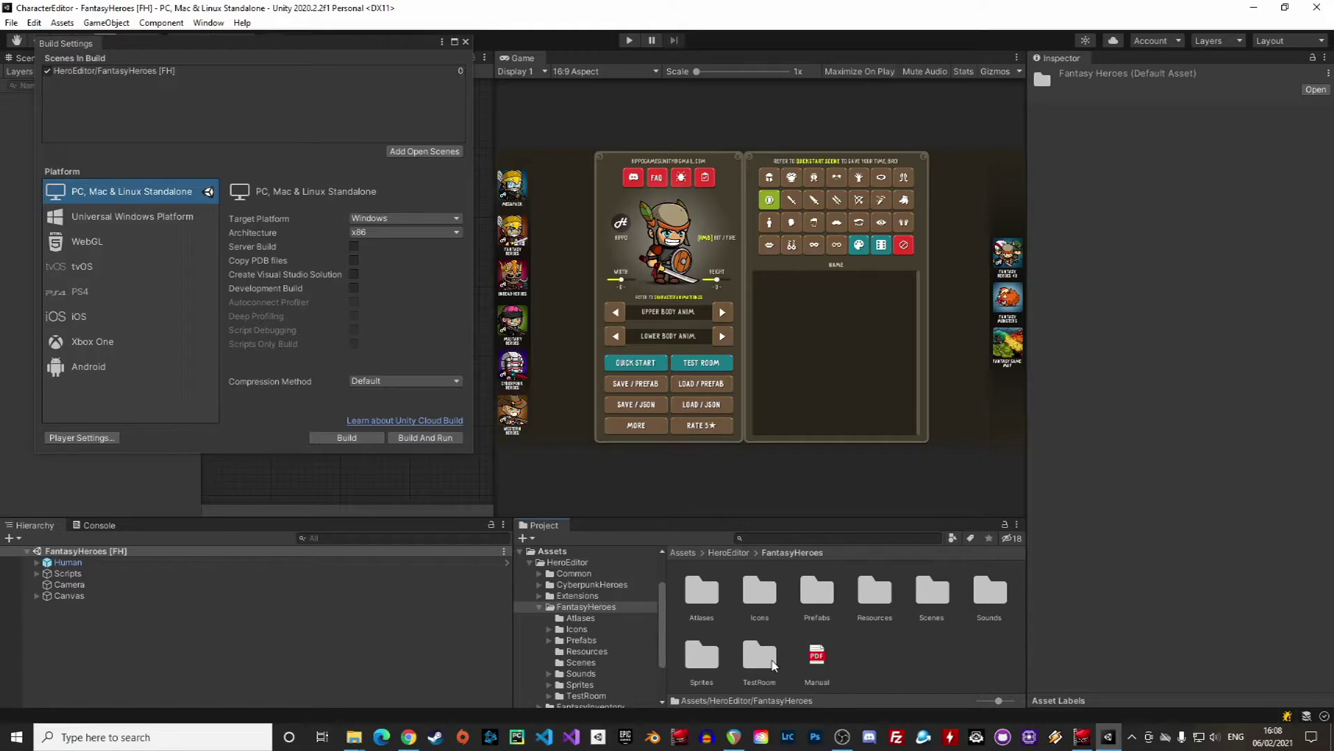
pyautogui.click(760, 657)
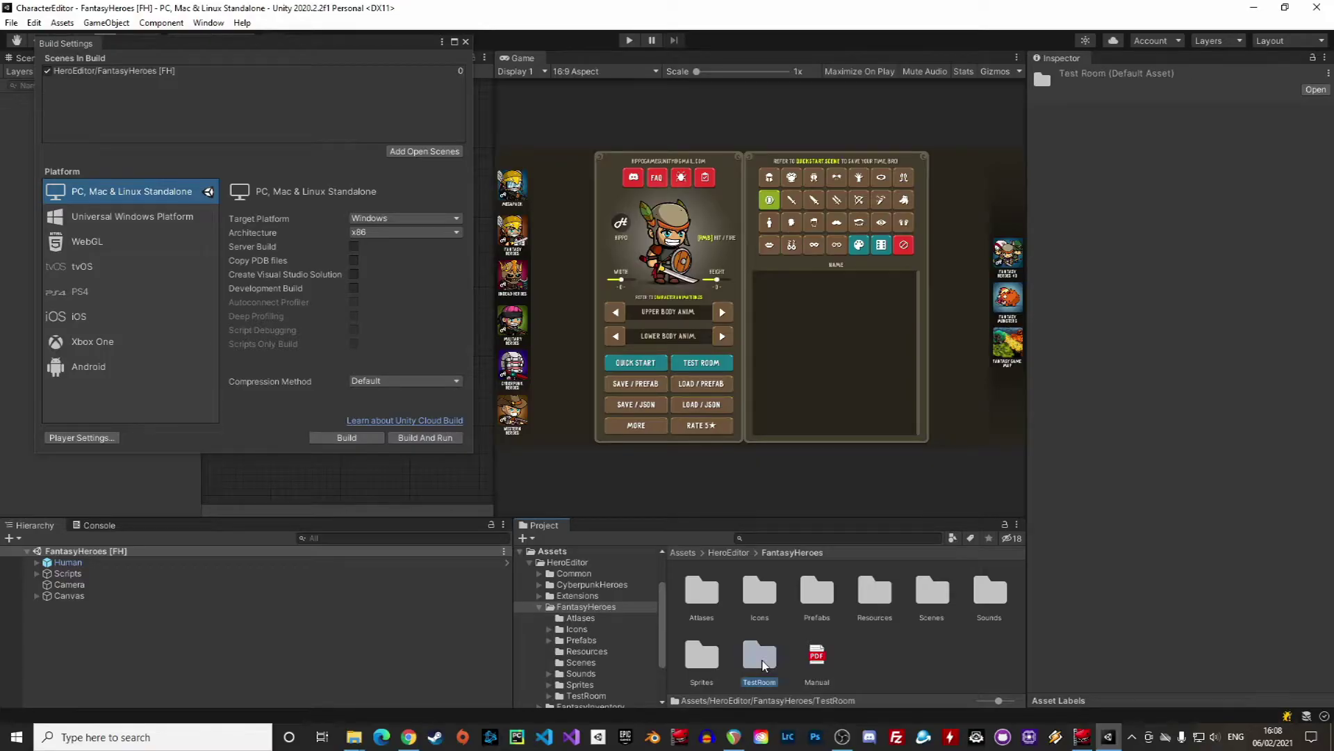
pyautogui.doubleClick(930, 592)
pyautogui.click(703, 592)
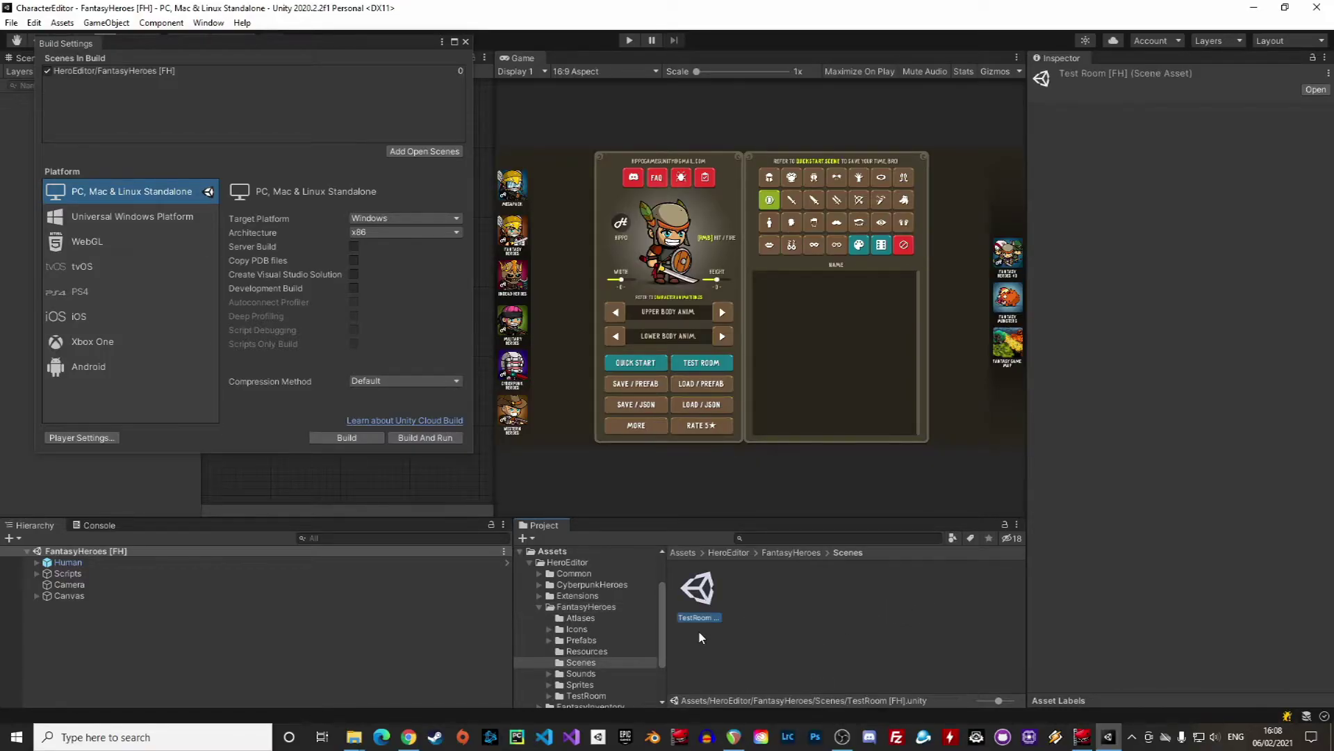
pyautogui.moveTo(701, 599); pyautogui.dragTo(112, 91)
# Close Build Settings, restart play mode, and load the Test prefab from Assets.
pyautogui.click(466, 42)
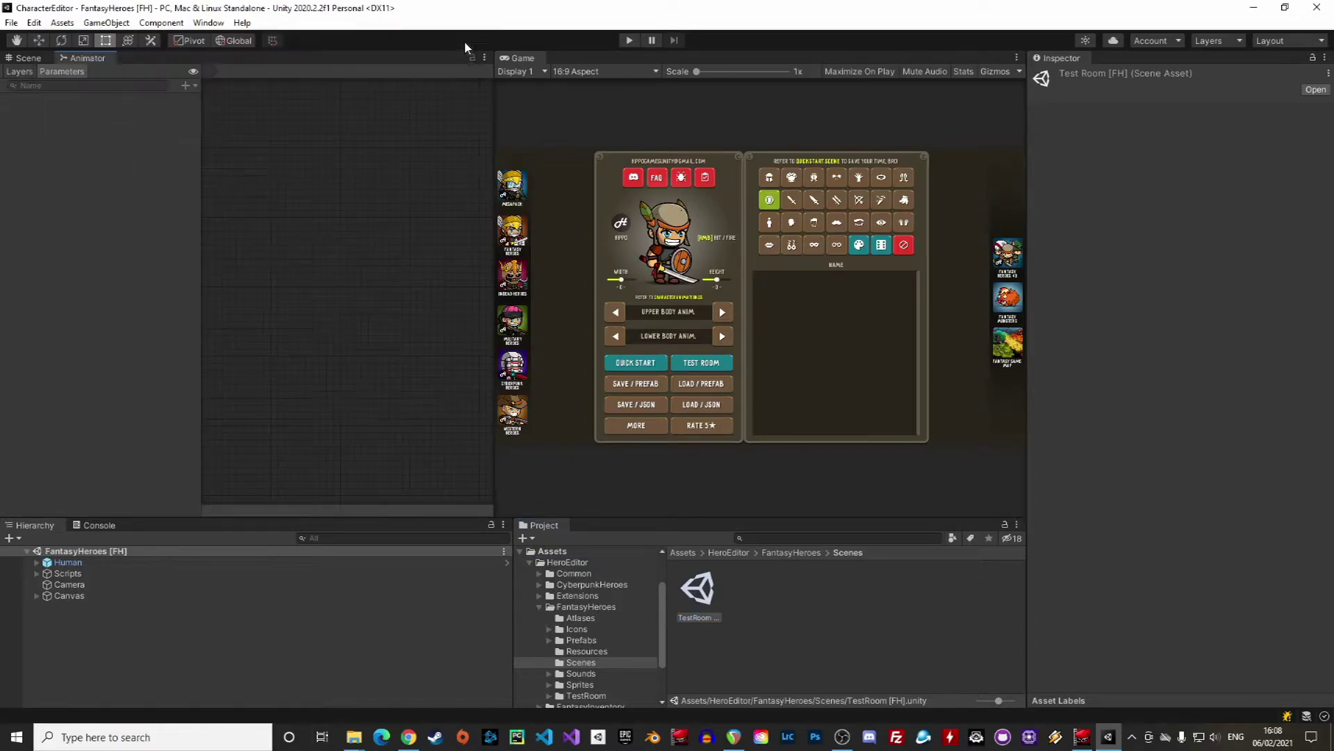
pyautogui.click(629, 41)
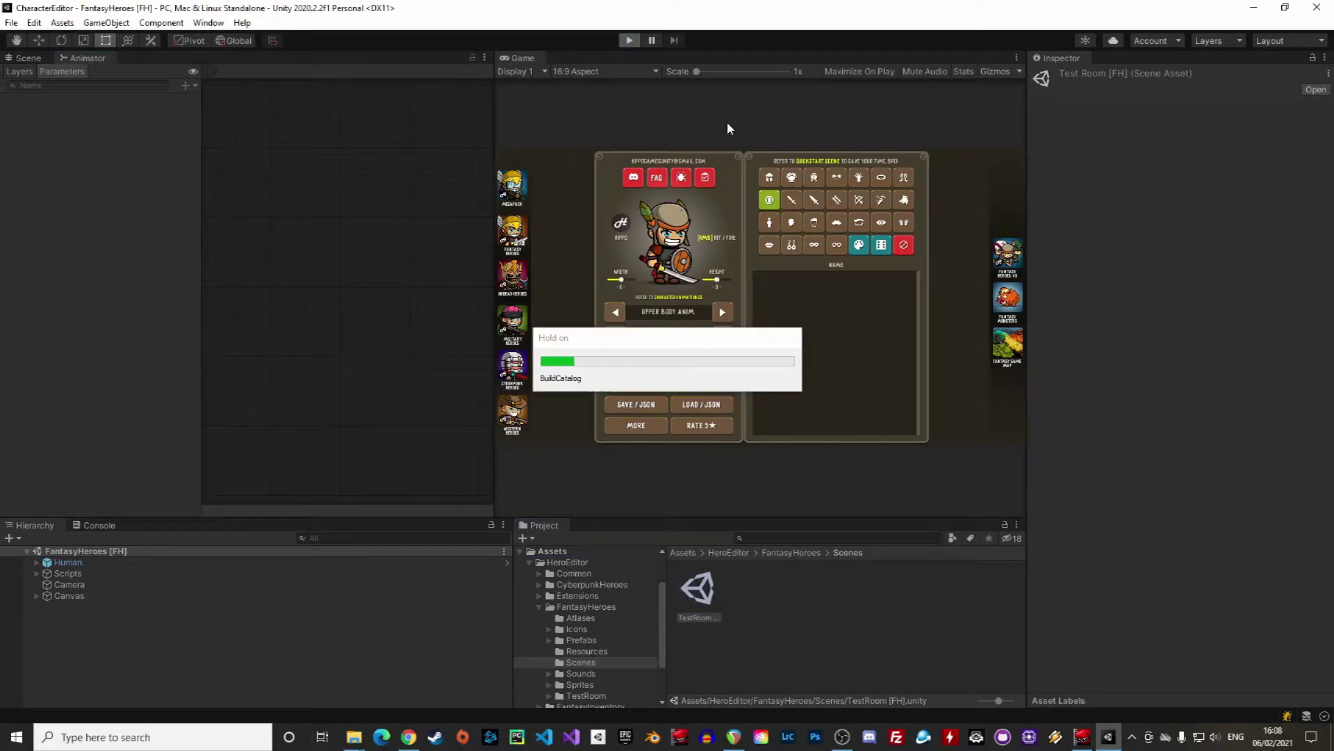
pyautogui.click(695, 385)
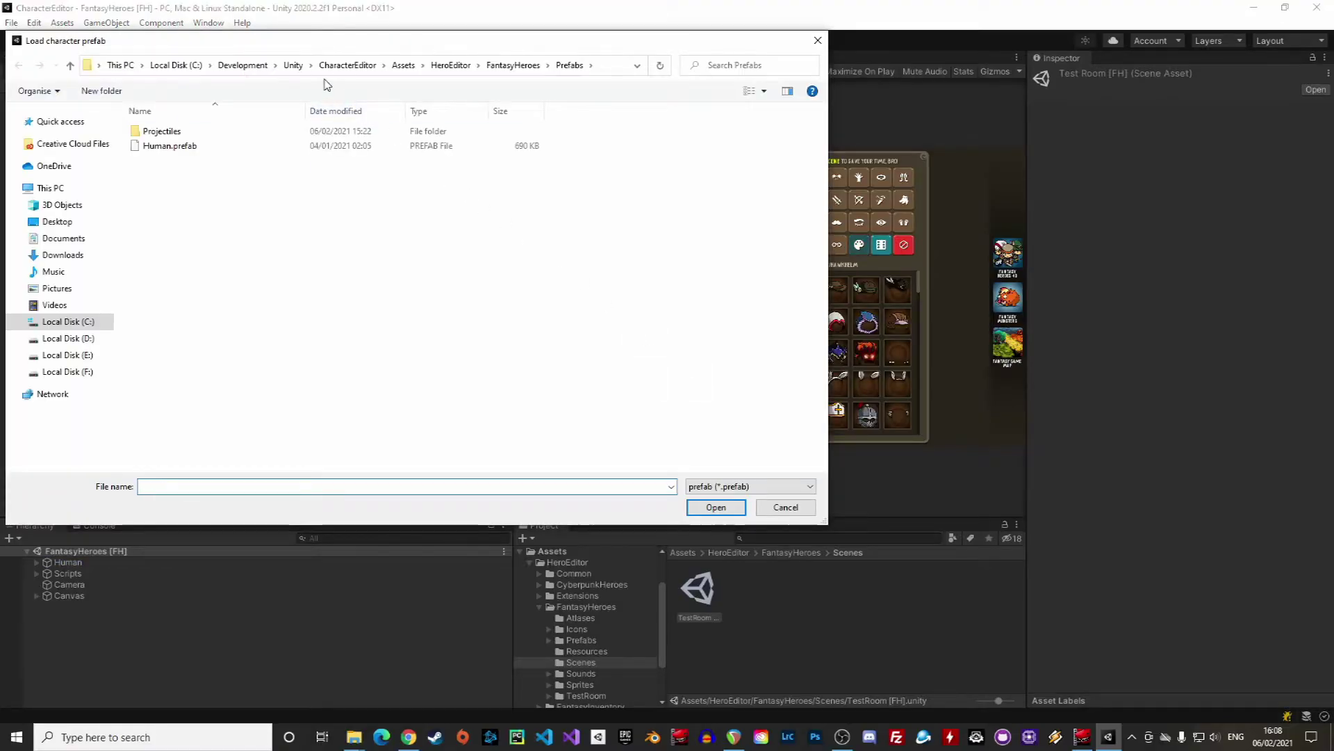
pyautogui.click(401, 65)
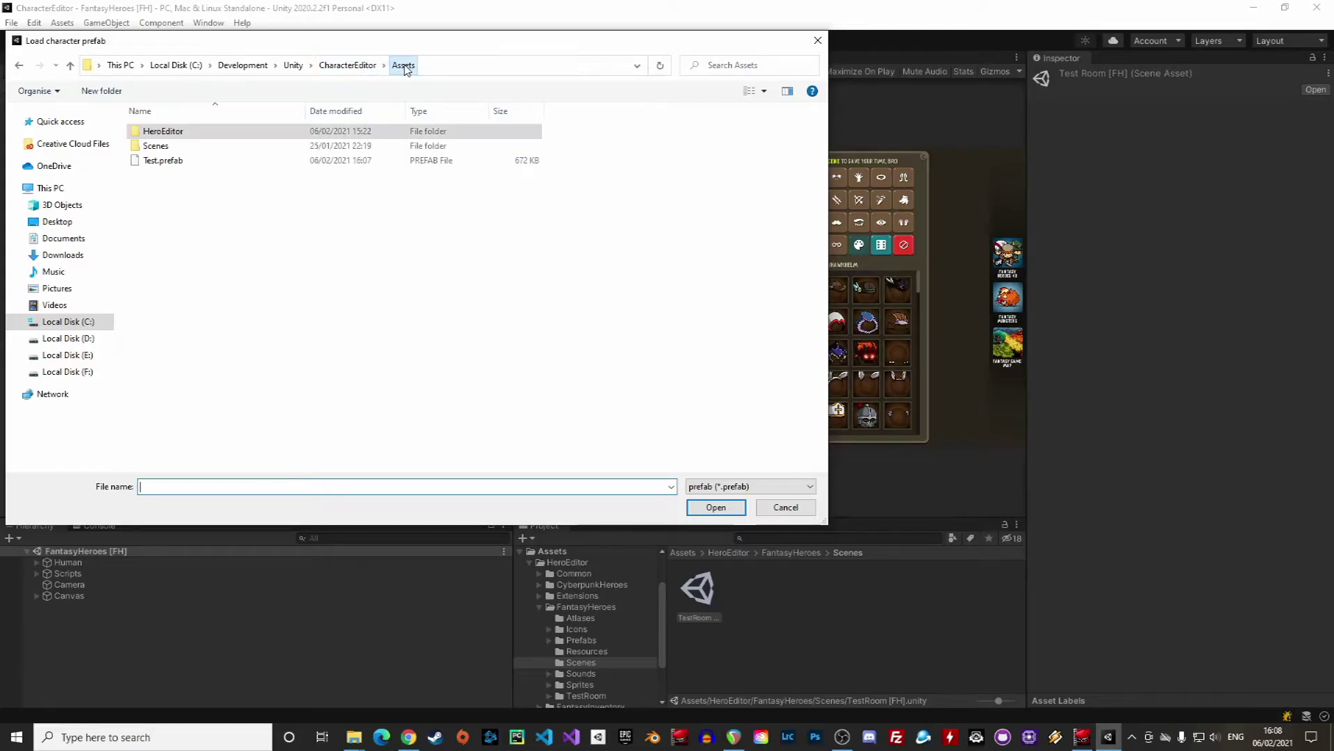
pyautogui.doubleClick(190, 163)
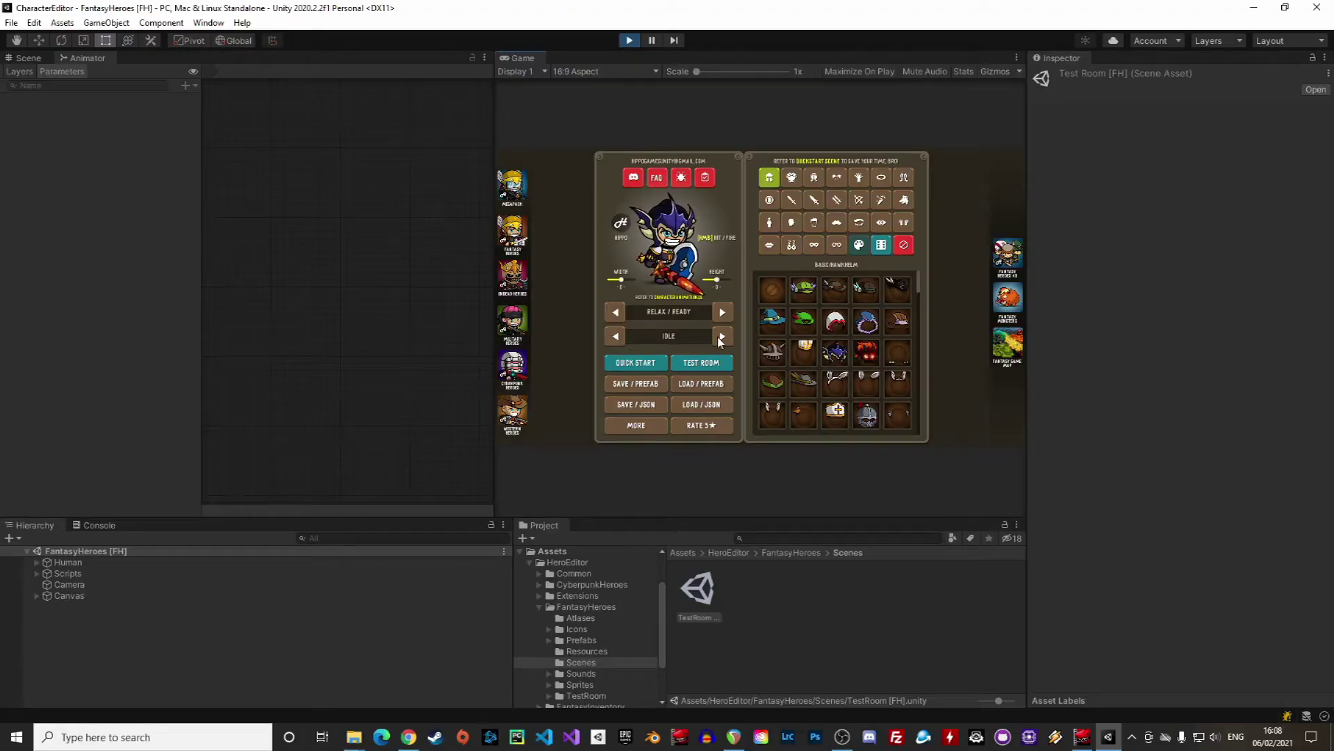
# In the Test Room, walk the hero to the dummy, swing the sword, and play the death animation.
pyautogui.click(704, 363)
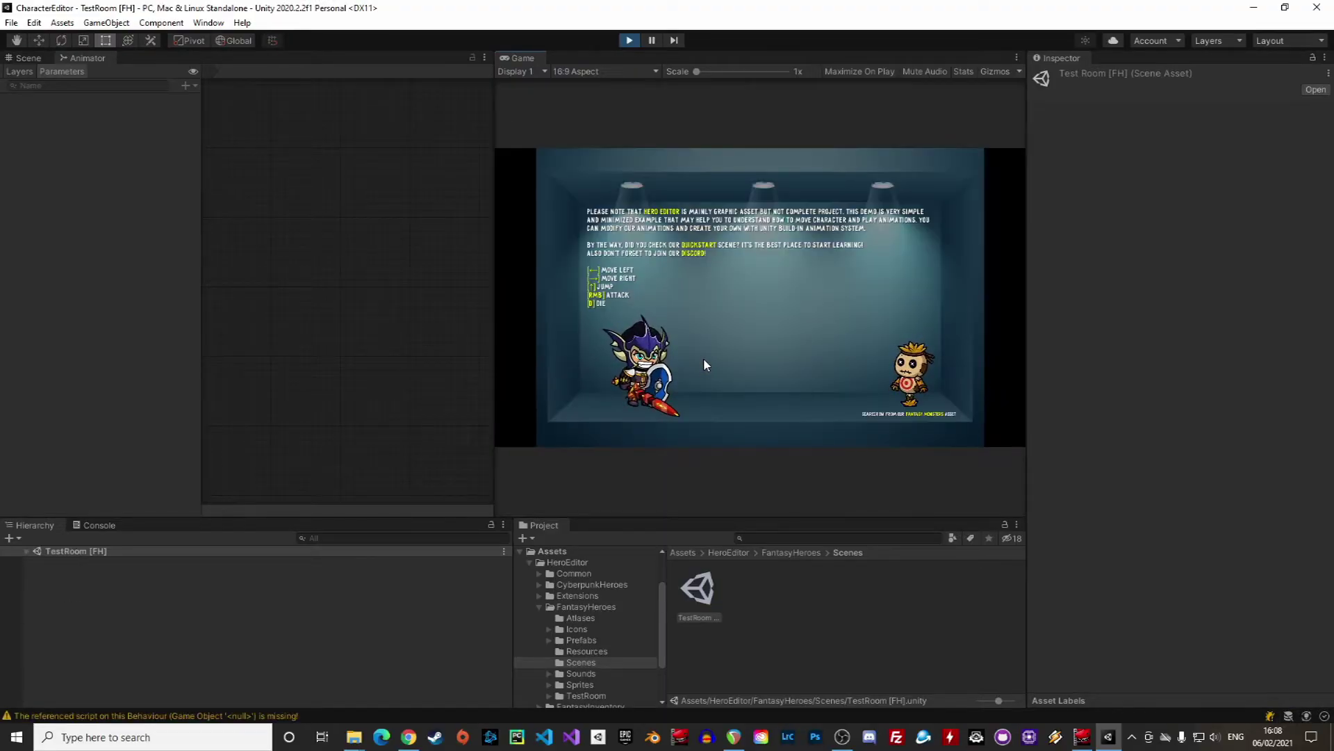
pyautogui.press('Right')
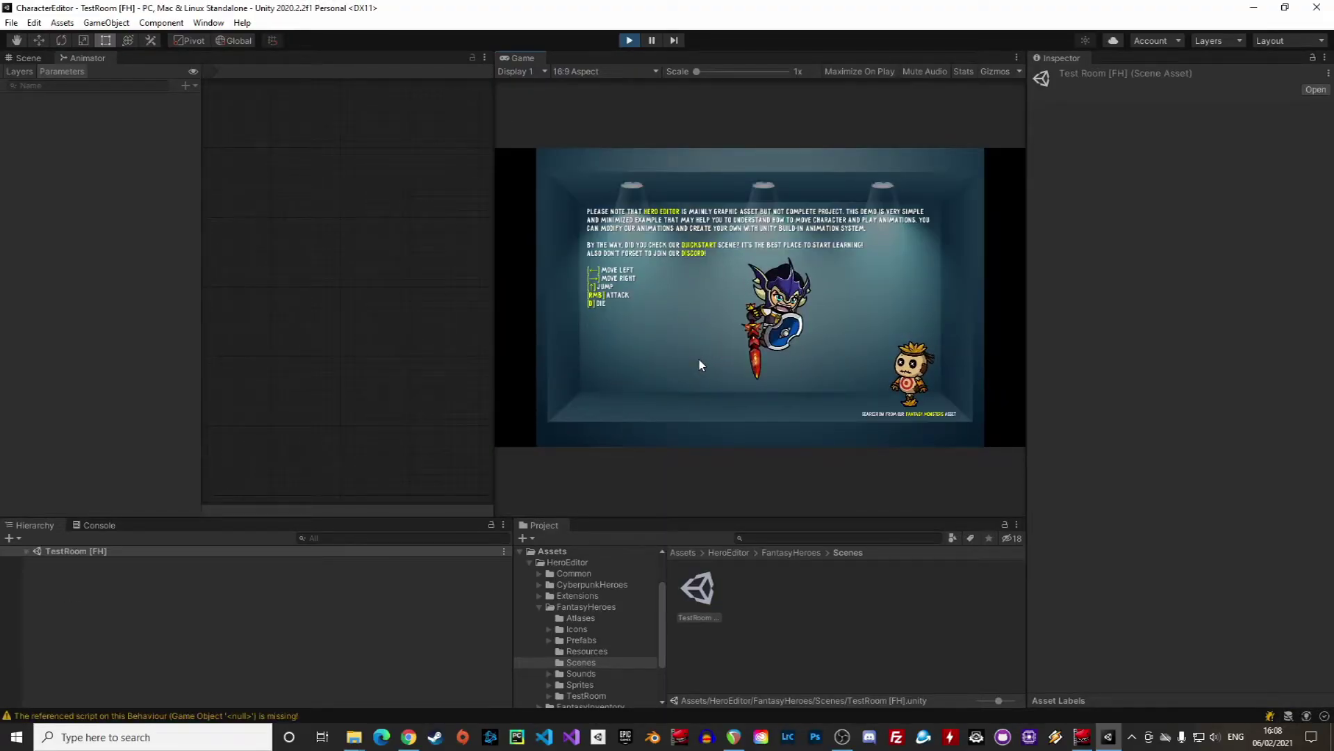
pyautogui.rightClick(699, 362)
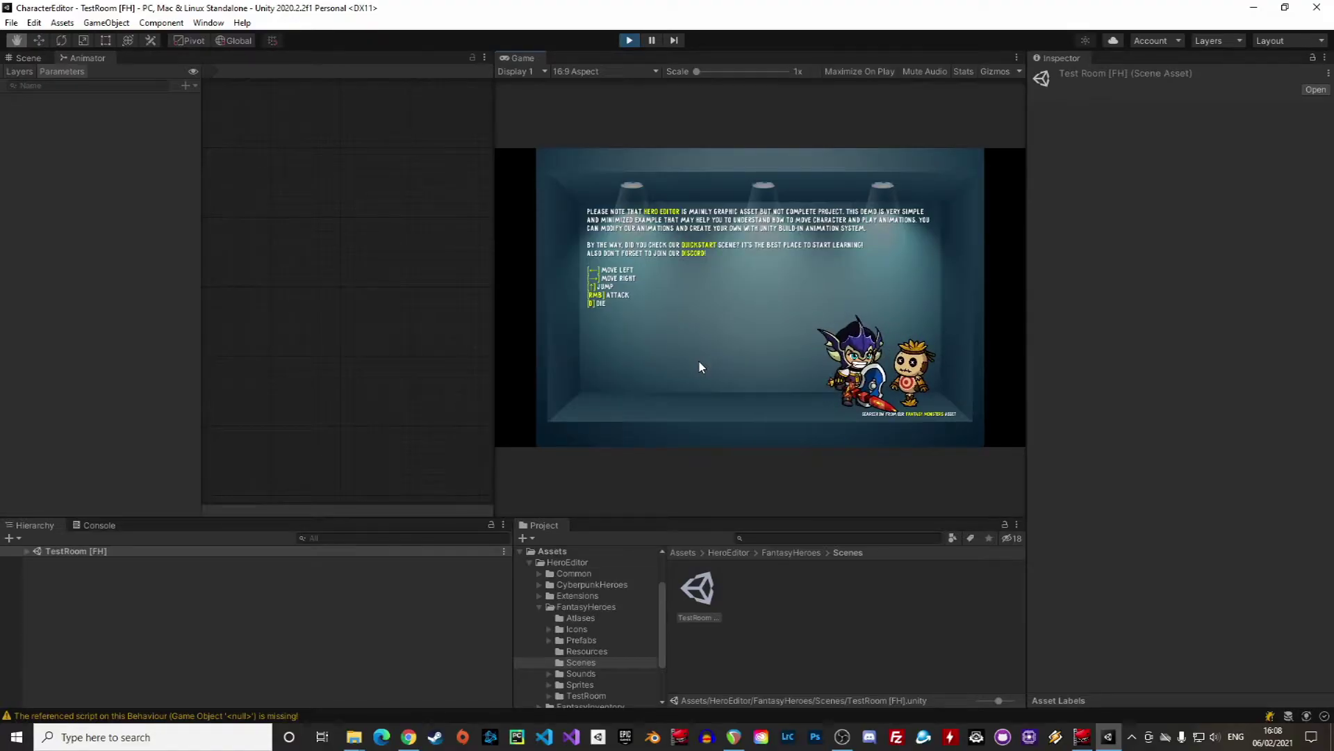
pyautogui.press('d')
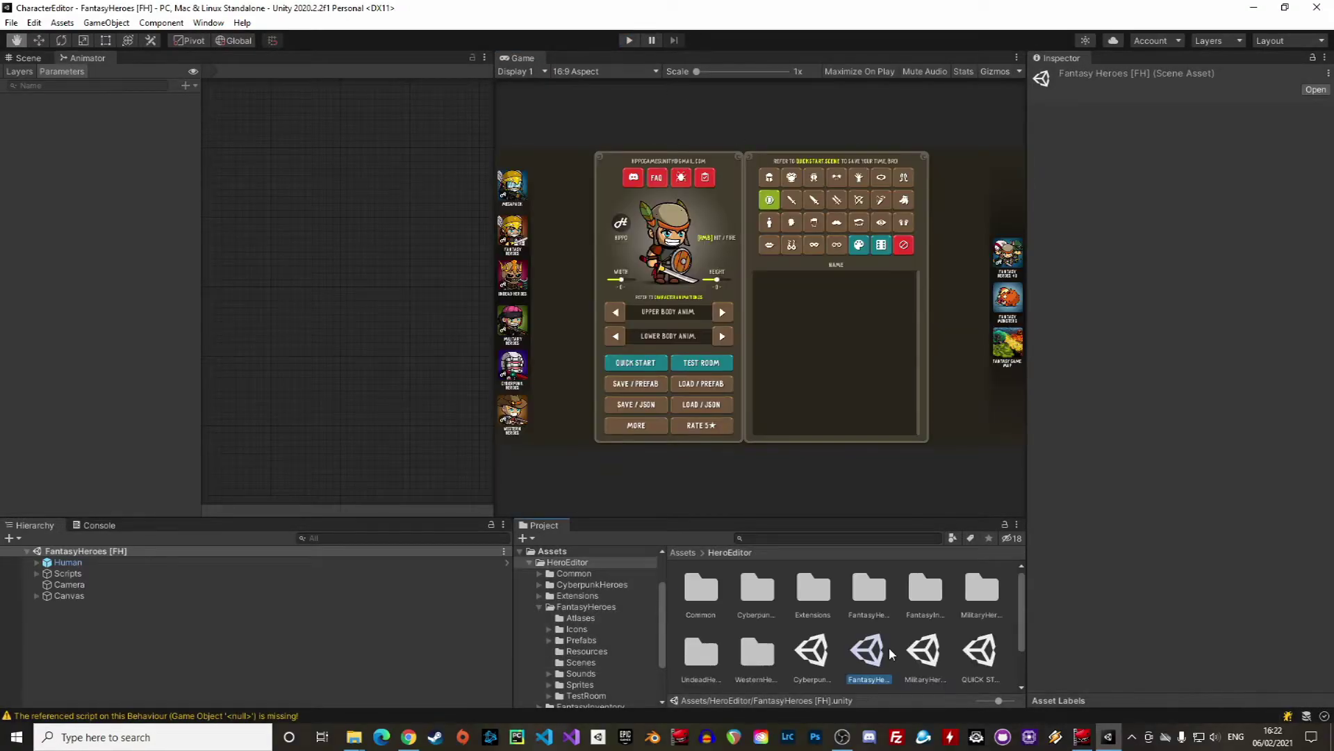
# Open the Test prefab from the Assets folder for editing.
pyautogui.click(553, 551)
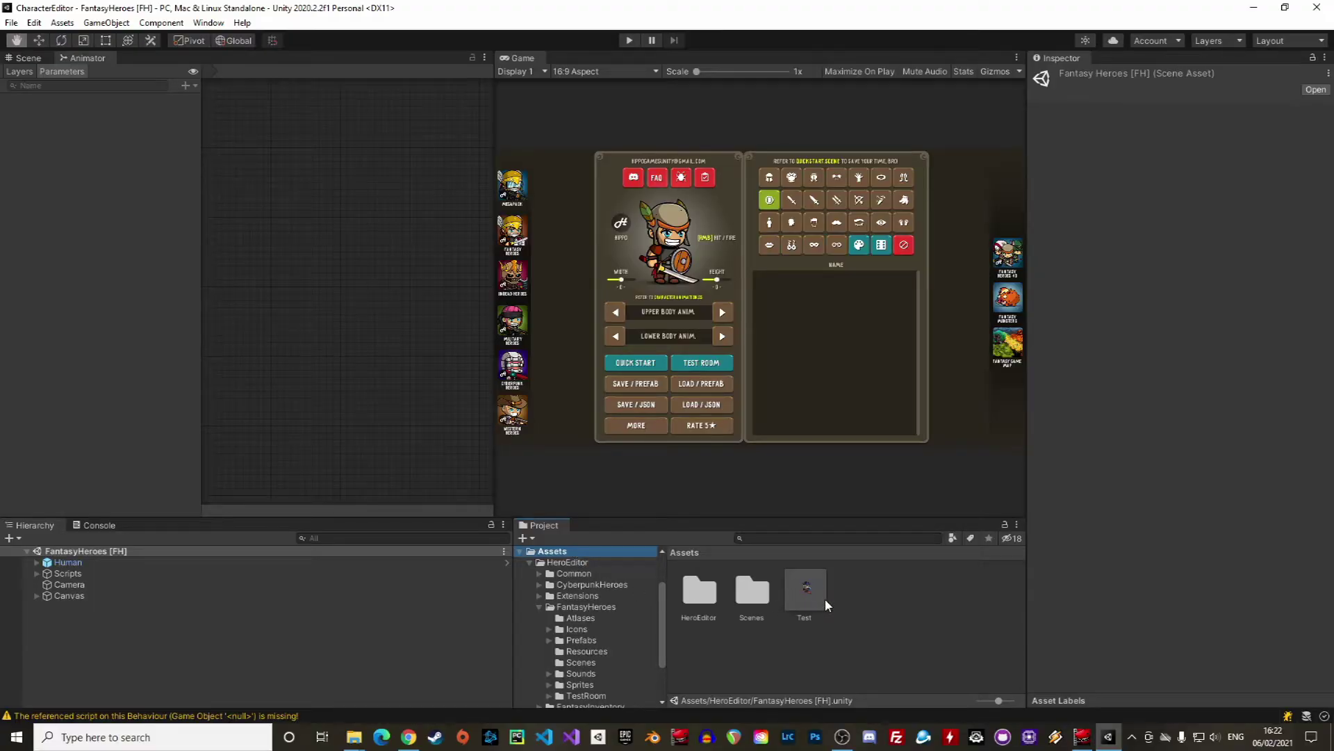
pyautogui.doubleClick(806, 591)
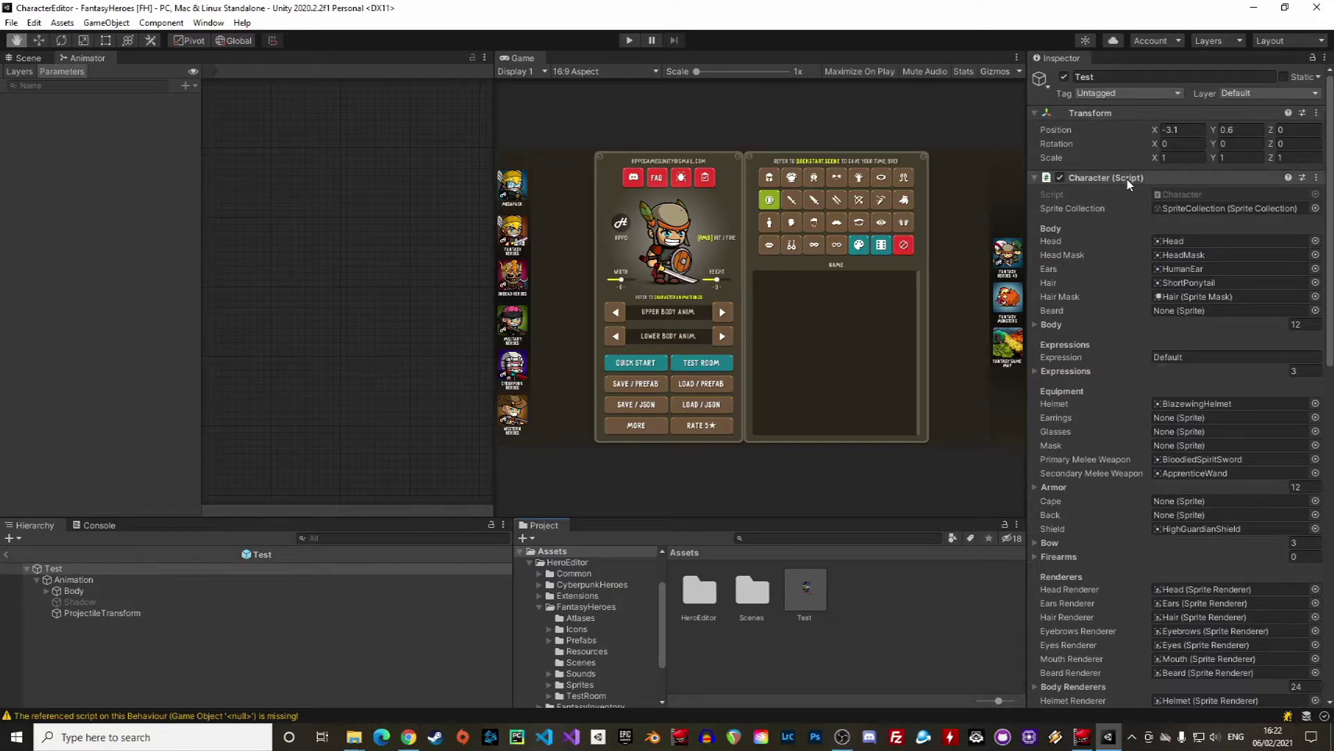
pyautogui.scroll(-10, 1146, 332)
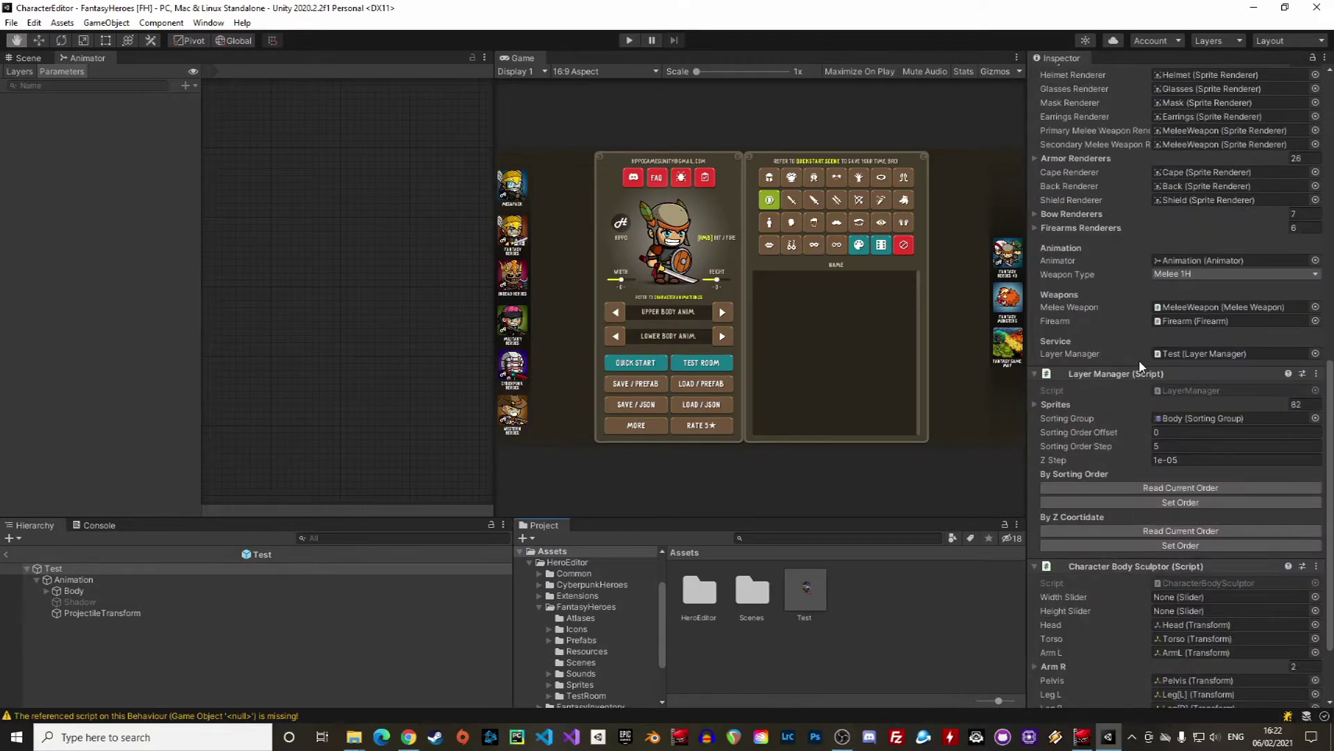
pyautogui.scroll(10, 1139, 362)
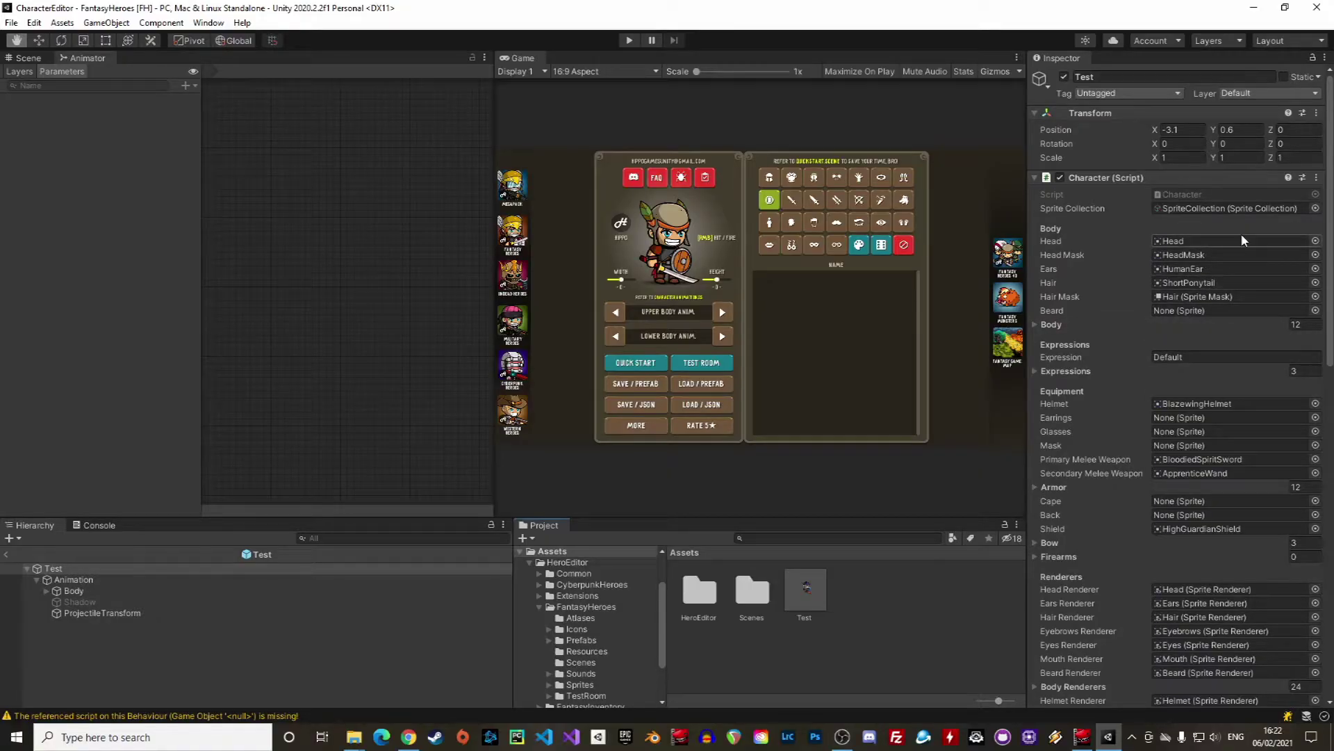
# Open the character's SpriteCollection asset and browse its Head and Body entries.
pyautogui.doubleClick(1256, 207)
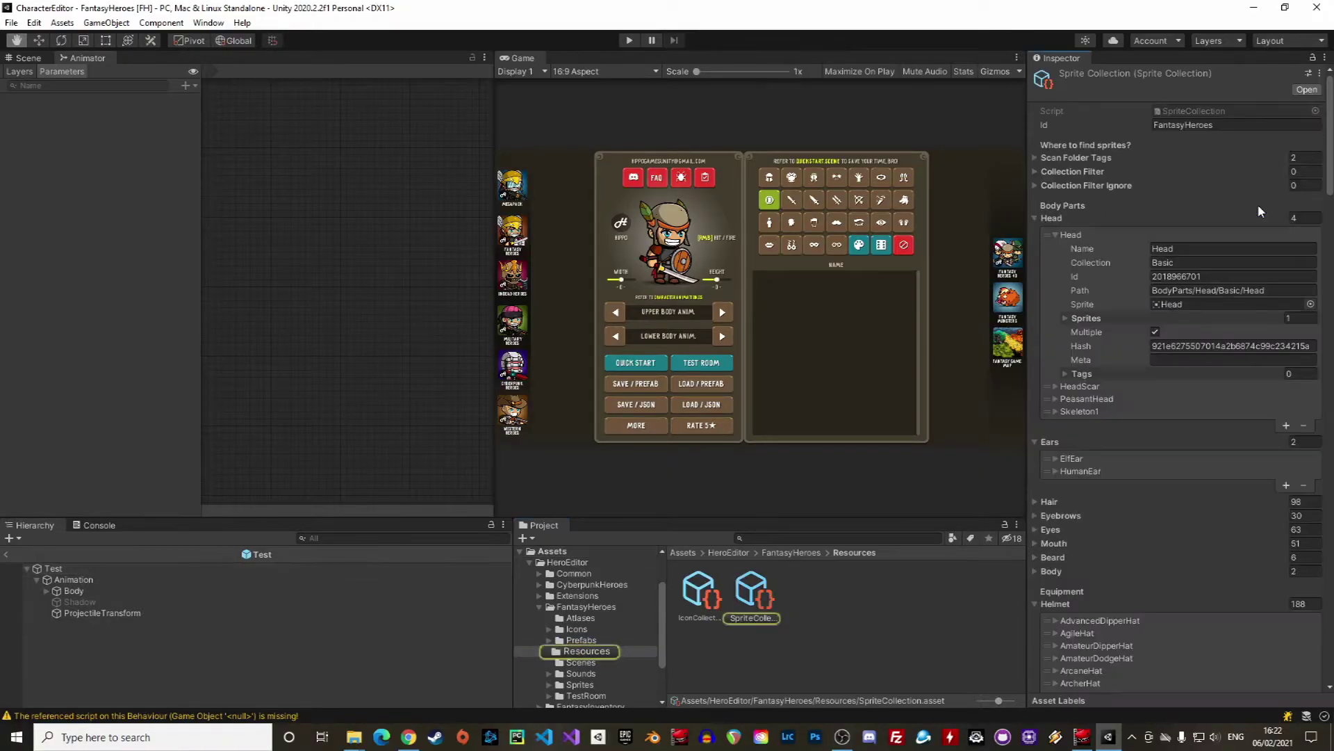
pyautogui.click(1034, 218)
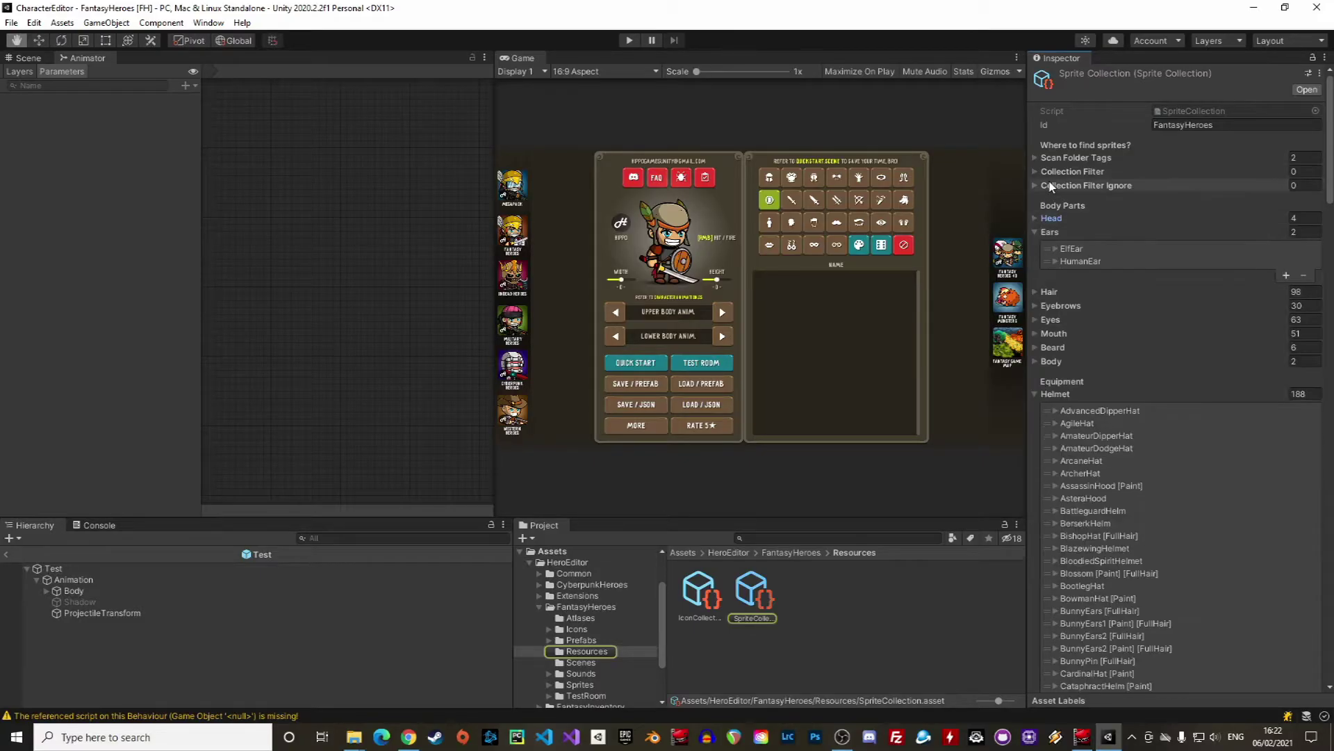
pyautogui.click(1035, 361)
pyautogui.click(1035, 362)
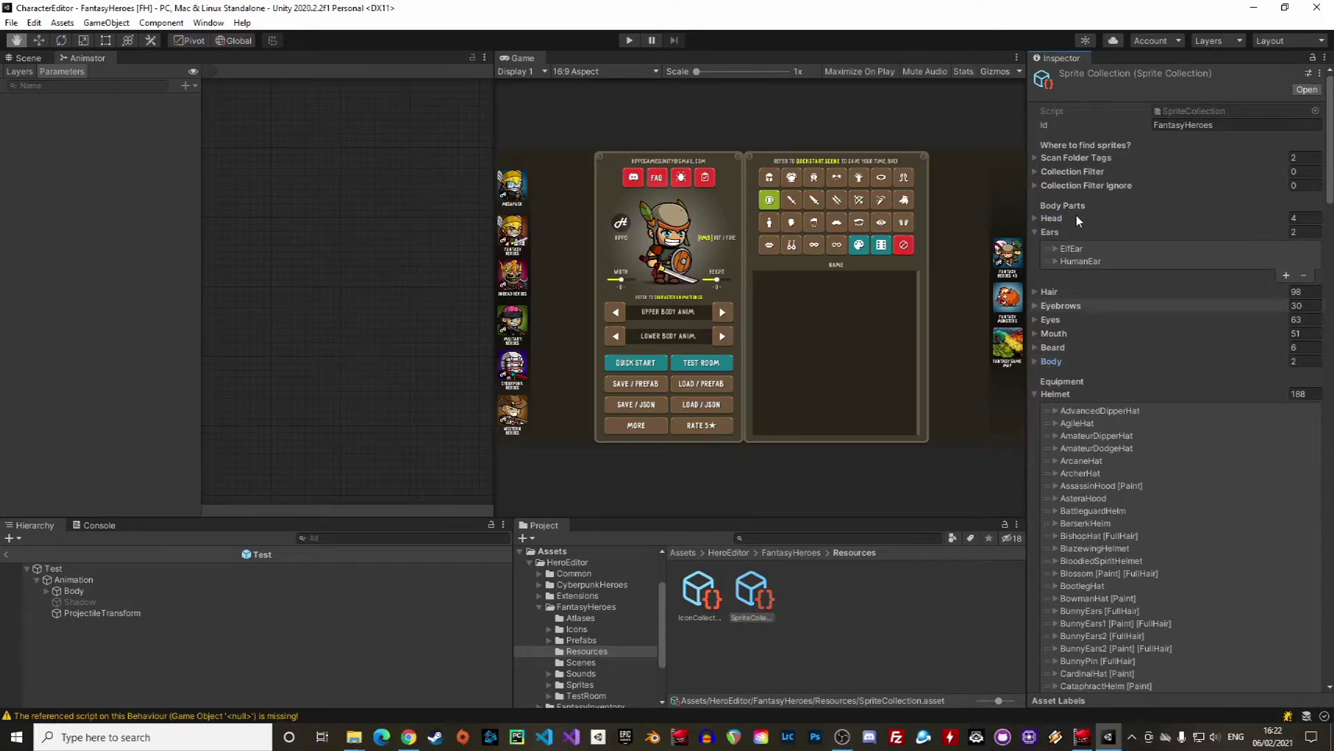
# Select the Animation child, then the Test root, and review its Character script settings.
pyautogui.click(135, 580)
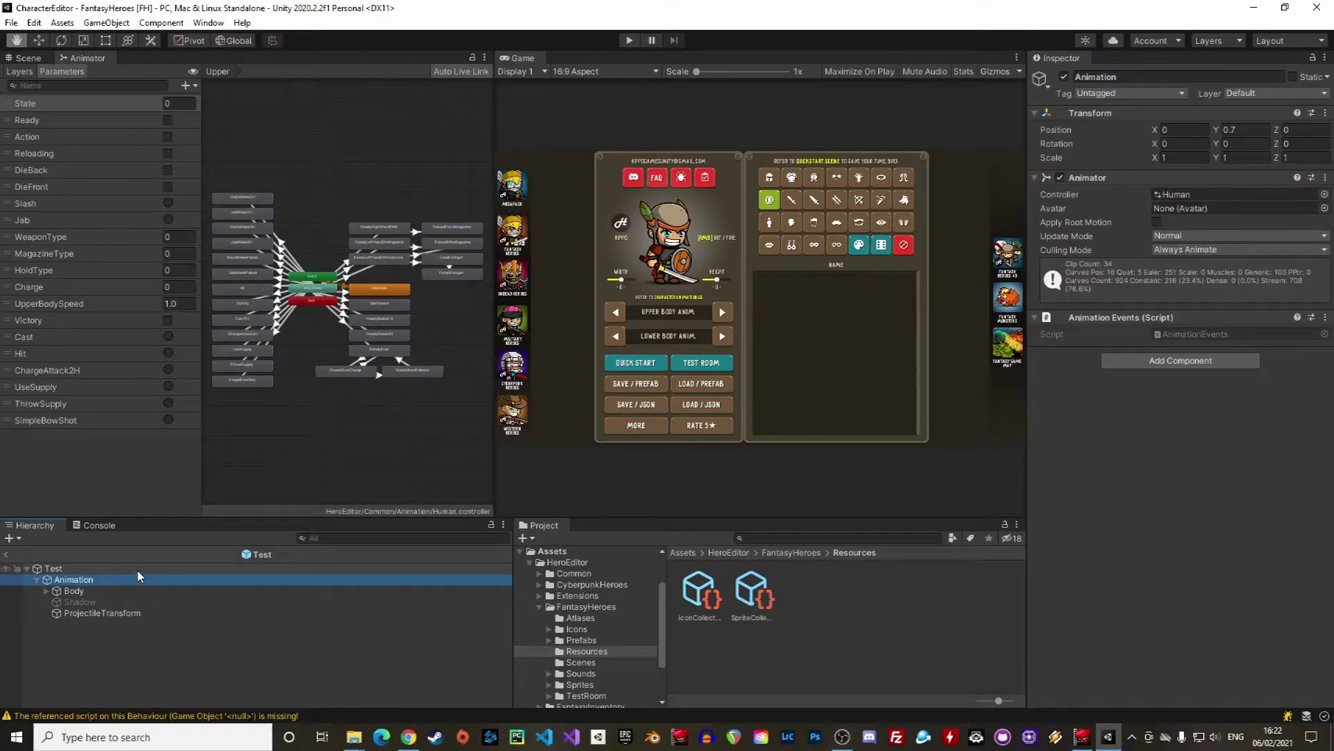
pyautogui.click(137, 569)
pyautogui.scroll(-10, 1093, 299)
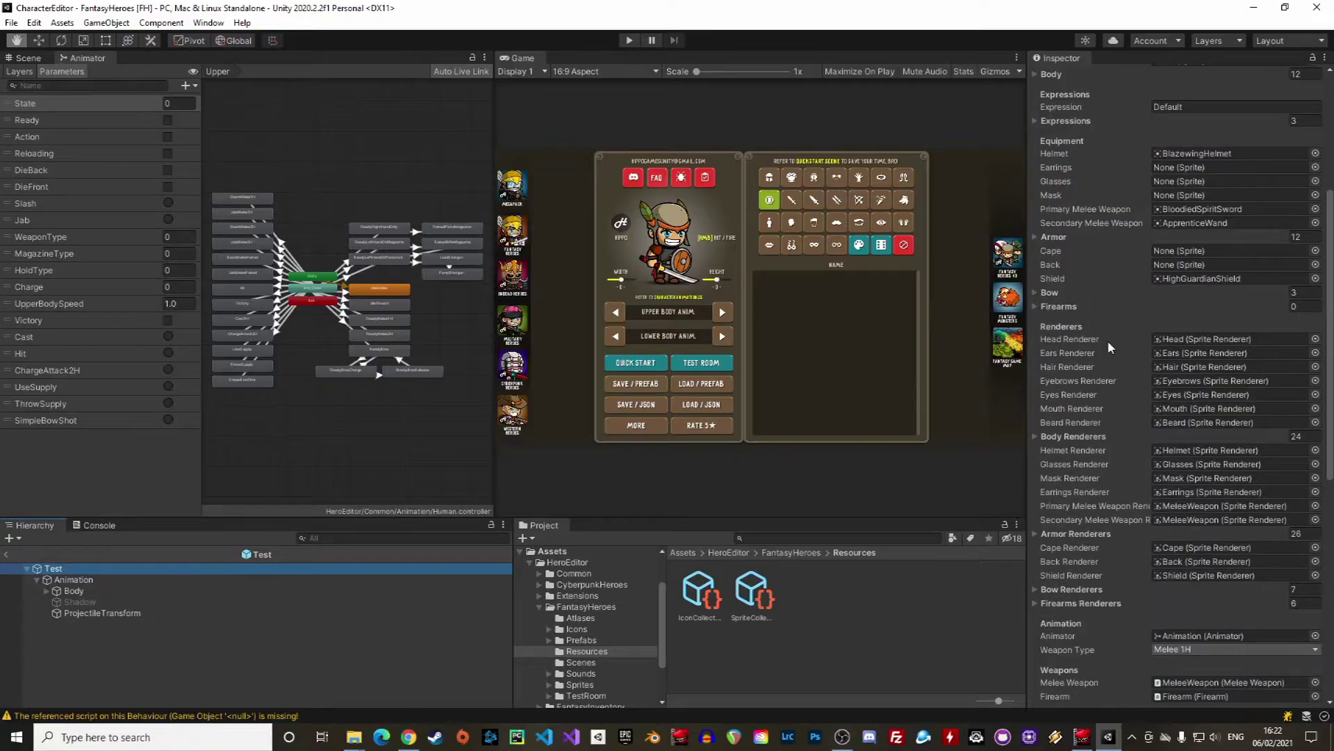
pyautogui.scroll(-5, 1096, 504)
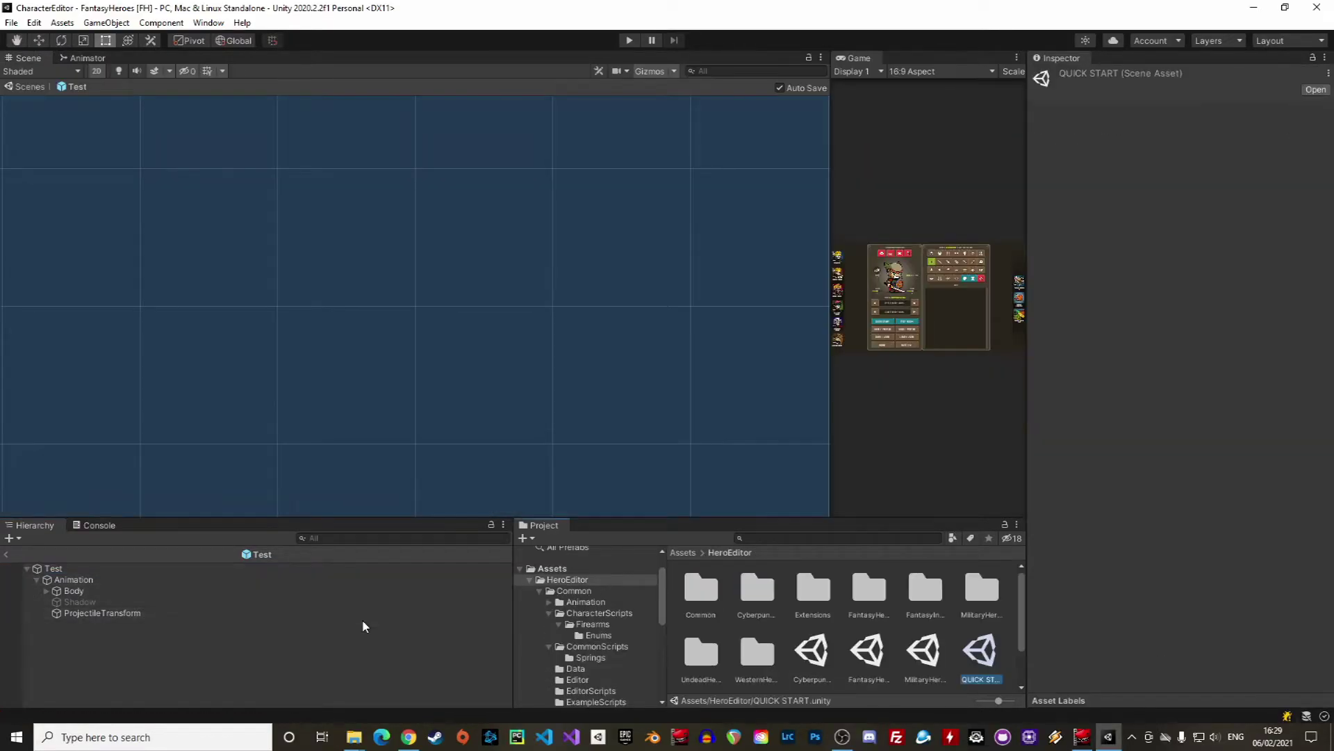
# Inspect the prefab's Animation, Body, Shadow and ProjectileTransform children, ending on Animation.
pyautogui.click(107, 579)
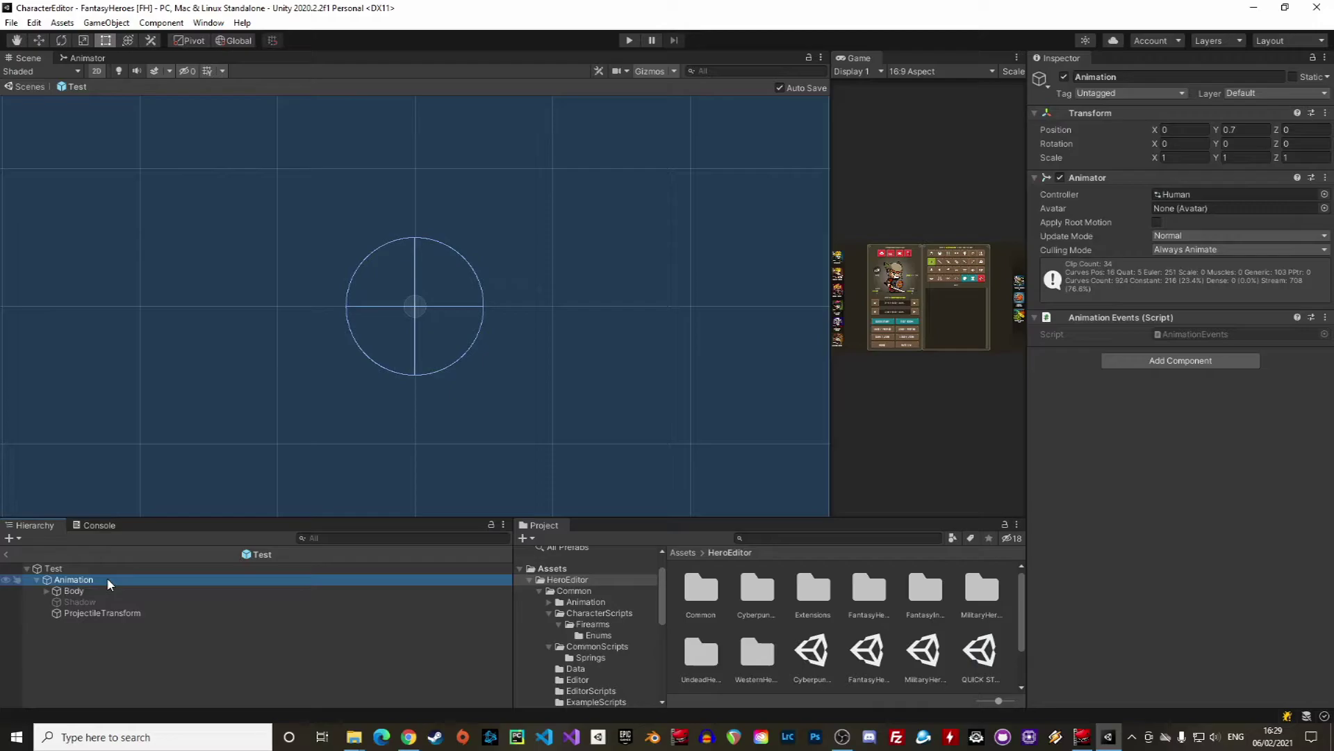
pyautogui.click(123, 588)
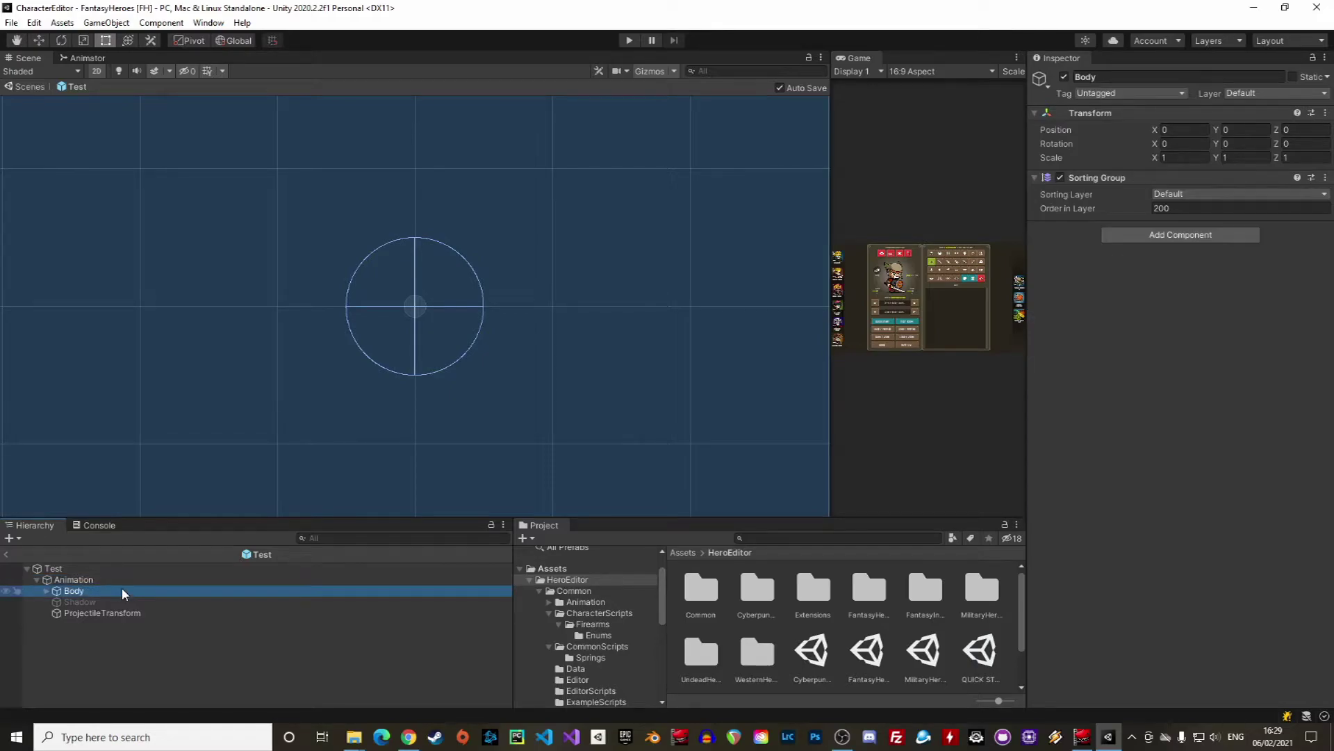
pyautogui.click(127, 601)
pyautogui.click(129, 613)
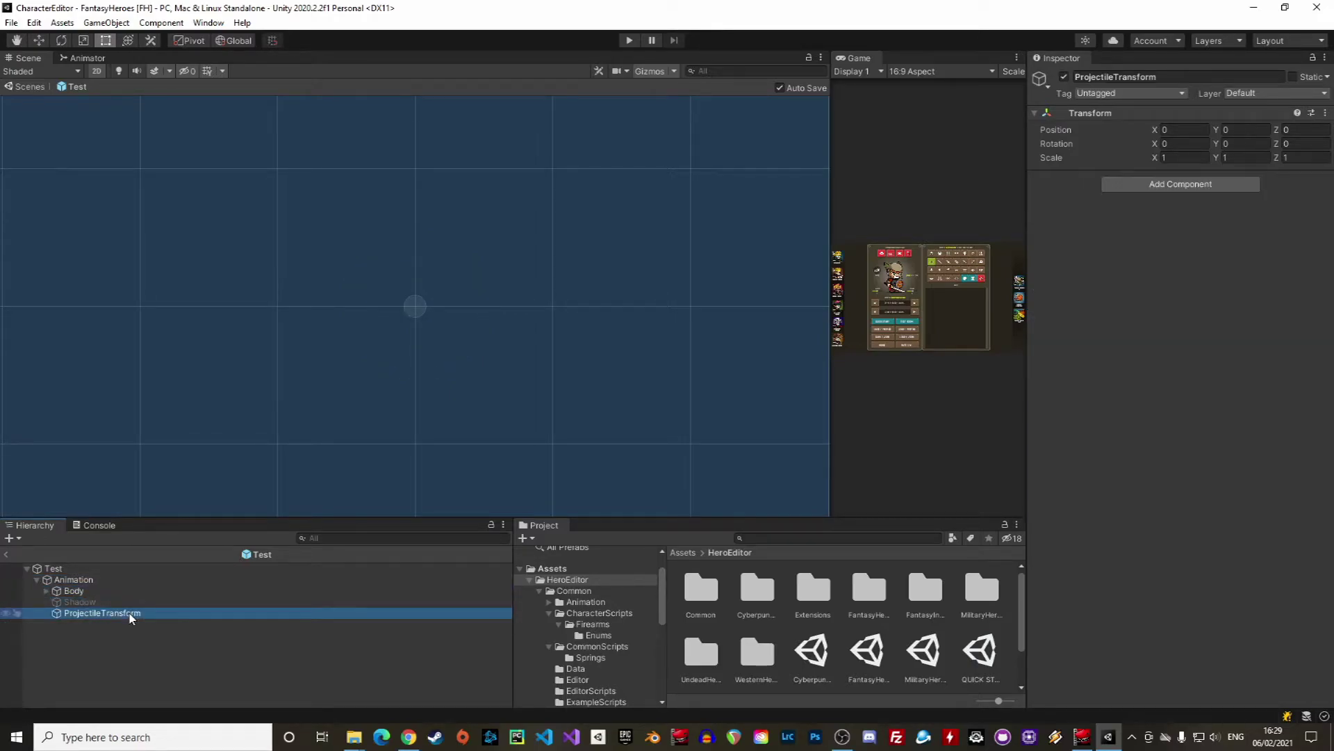
pyautogui.click(117, 579)
# Open the Human animator controller, view its Lower and Upper layers, and list its parameters.
pyautogui.doubleClick(1208, 196)
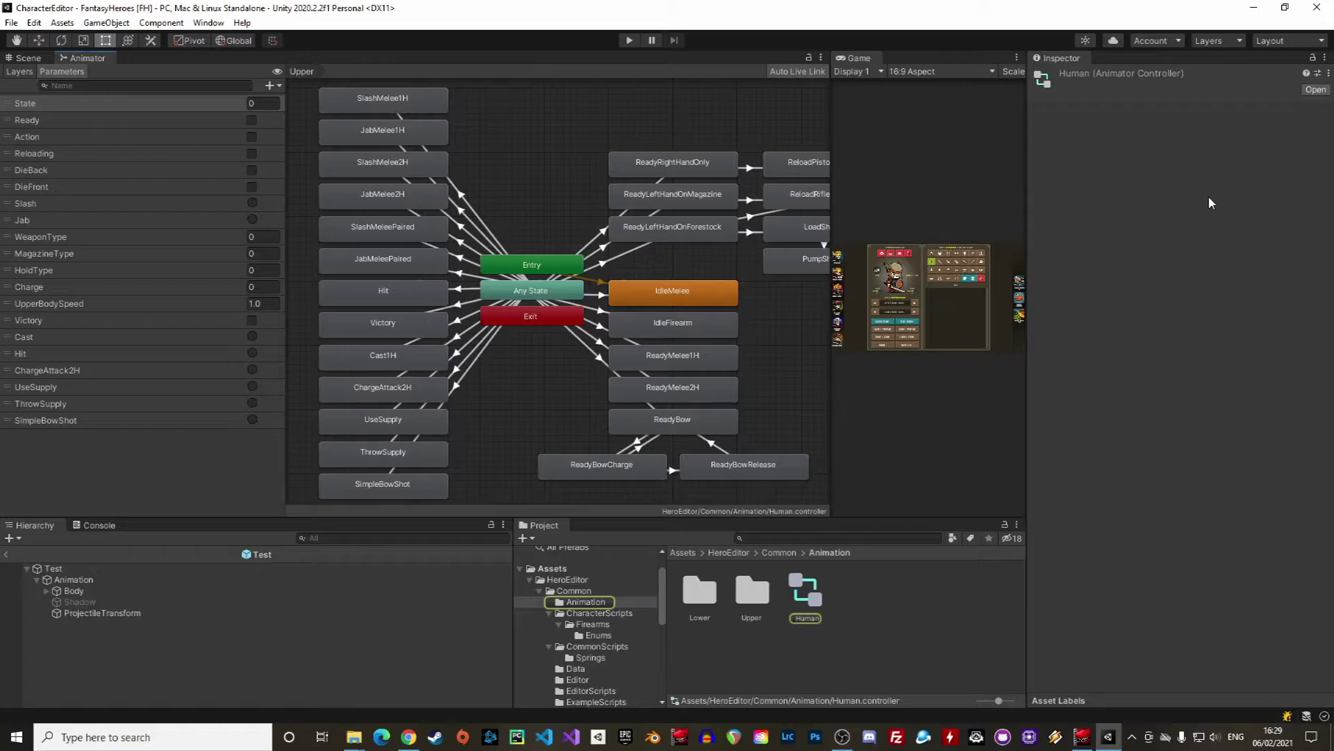
pyautogui.scroll(-5, 535, 171)
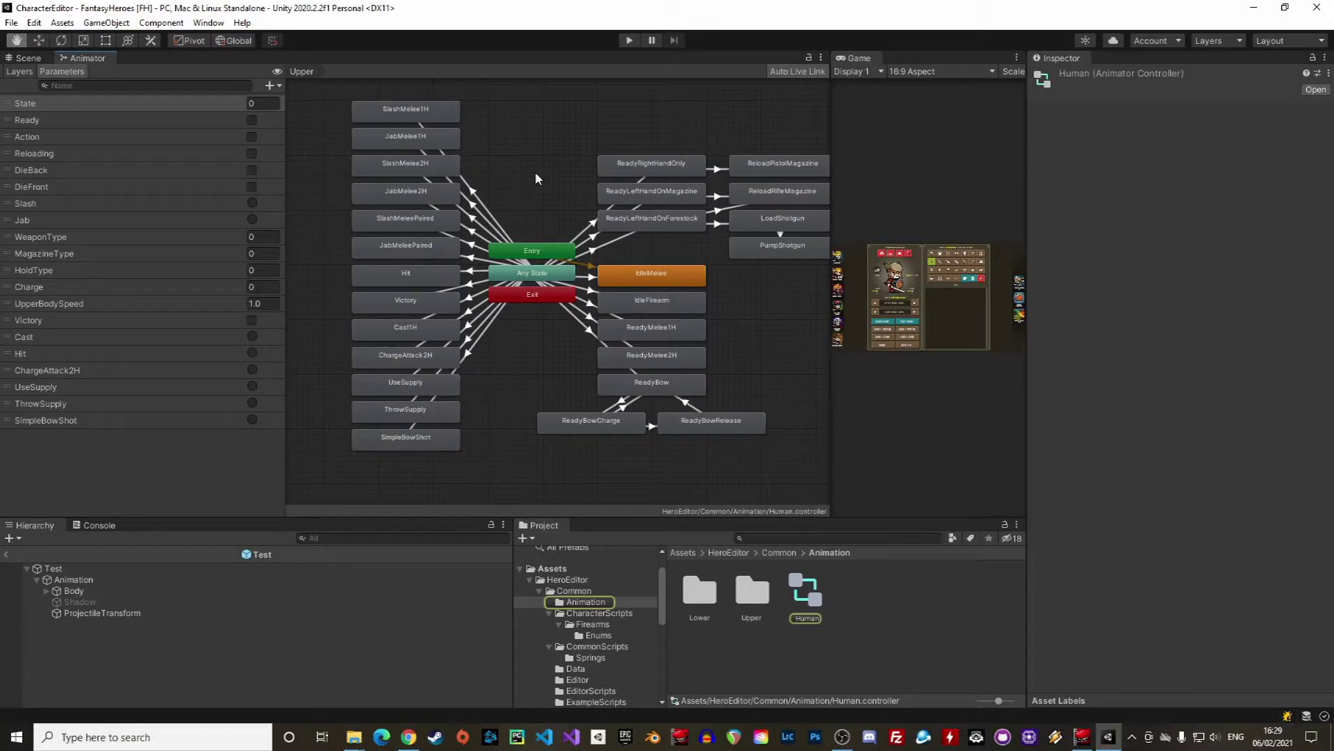
pyautogui.click(31, 72)
pyautogui.click(113, 140)
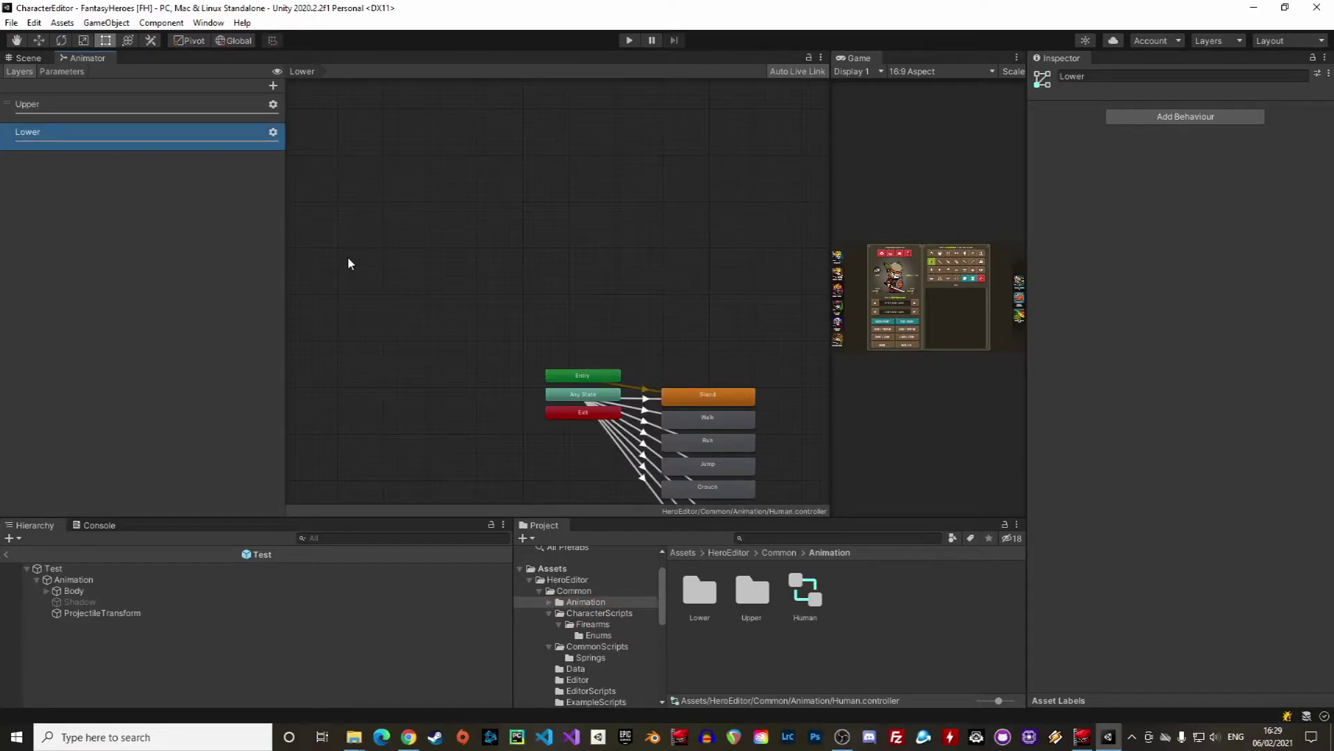
pyautogui.moveTo(736, 366); pyautogui.dragTo(651, 239, button='middle')
pyautogui.scroll(4, 653, 239)
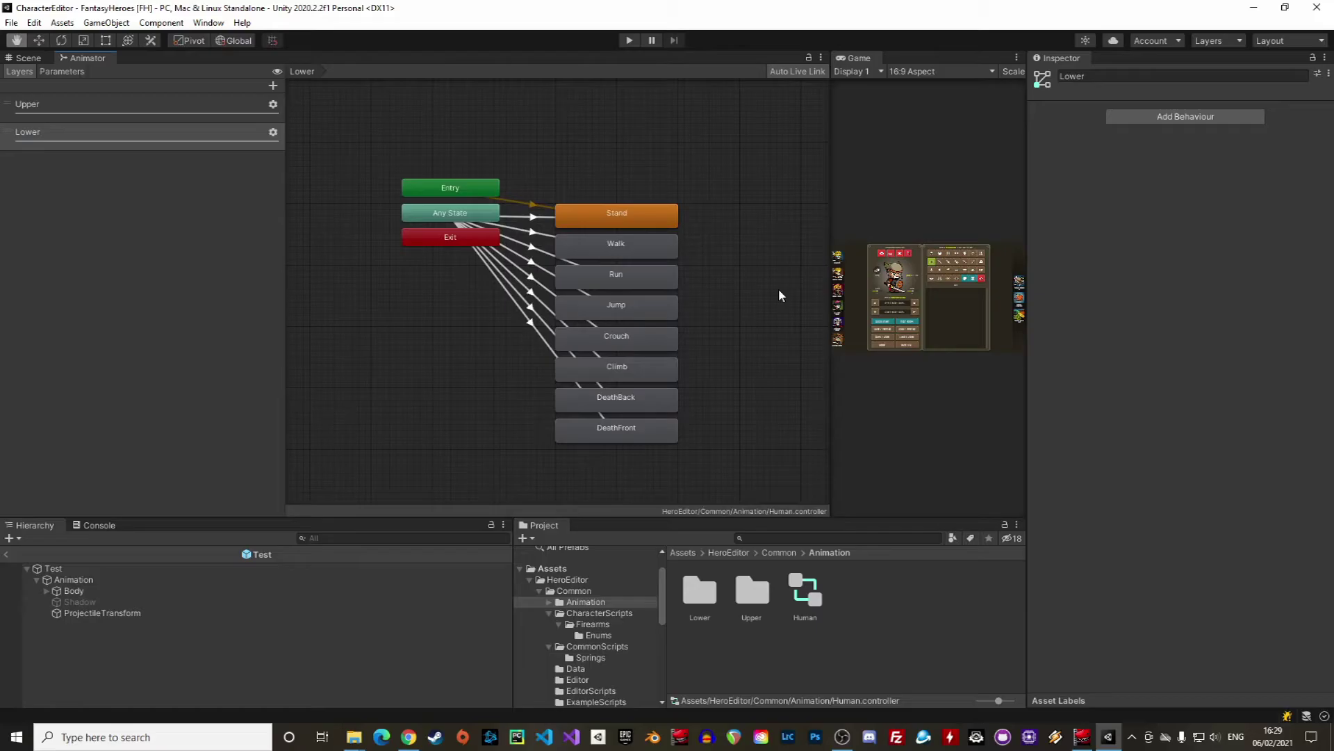
pyautogui.moveTo(745, 291); pyautogui.dragTo(777, 285, button='middle')
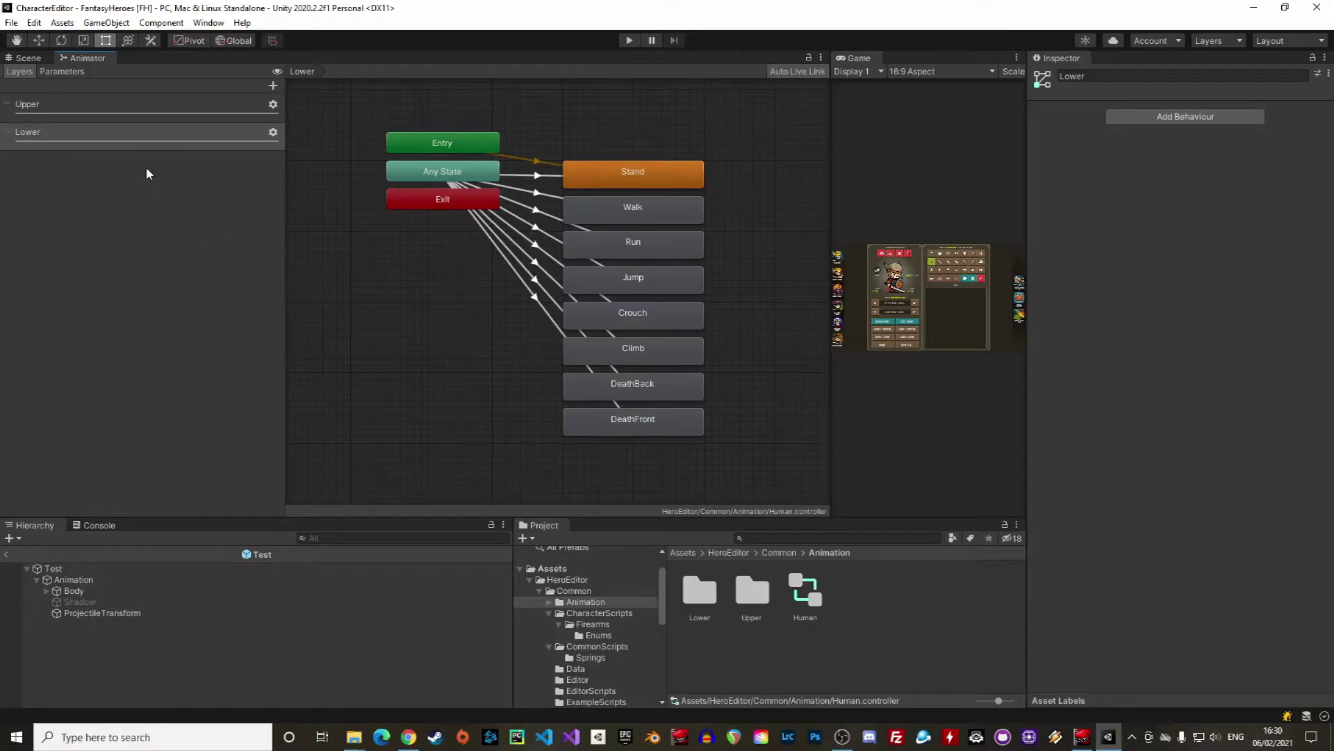
pyautogui.click(111, 106)
pyautogui.moveTo(377, 157); pyautogui.dragTo(509, 364, button='middle')
pyautogui.scroll(-1, 612, 346)
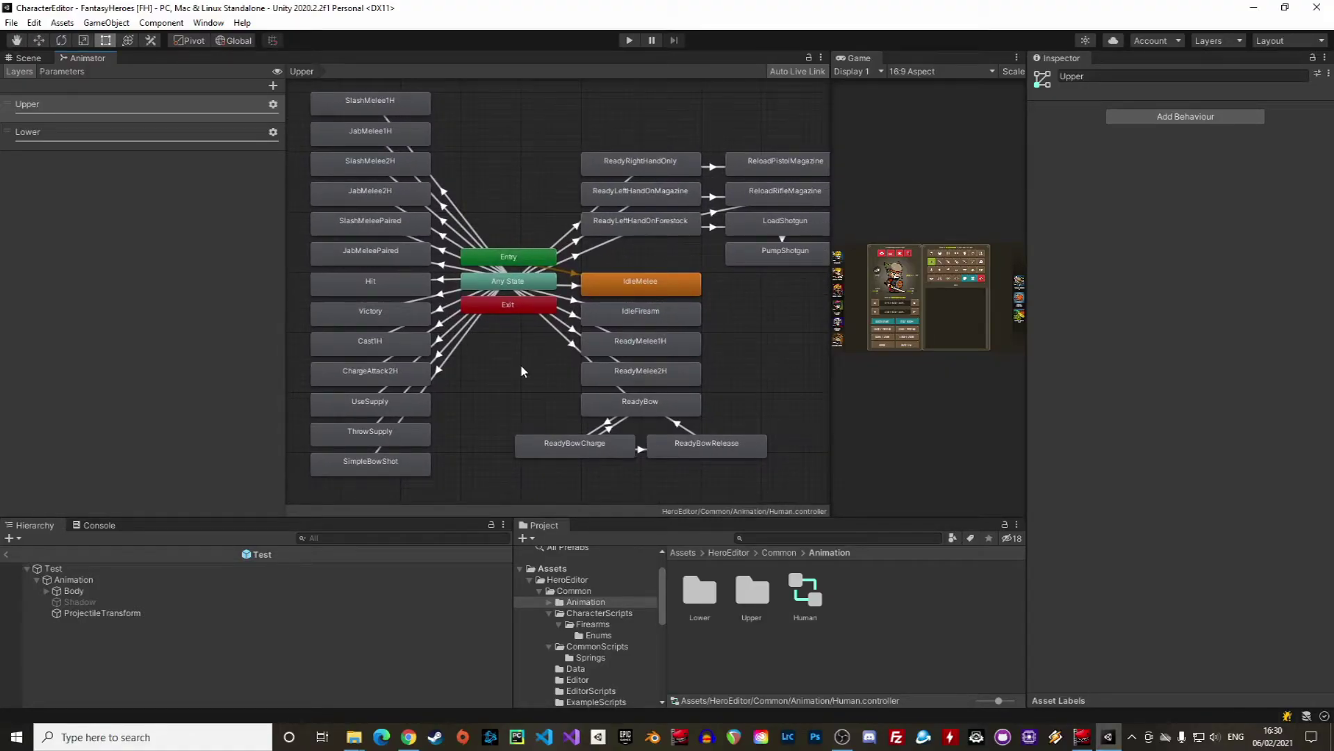
pyautogui.click(62, 71)
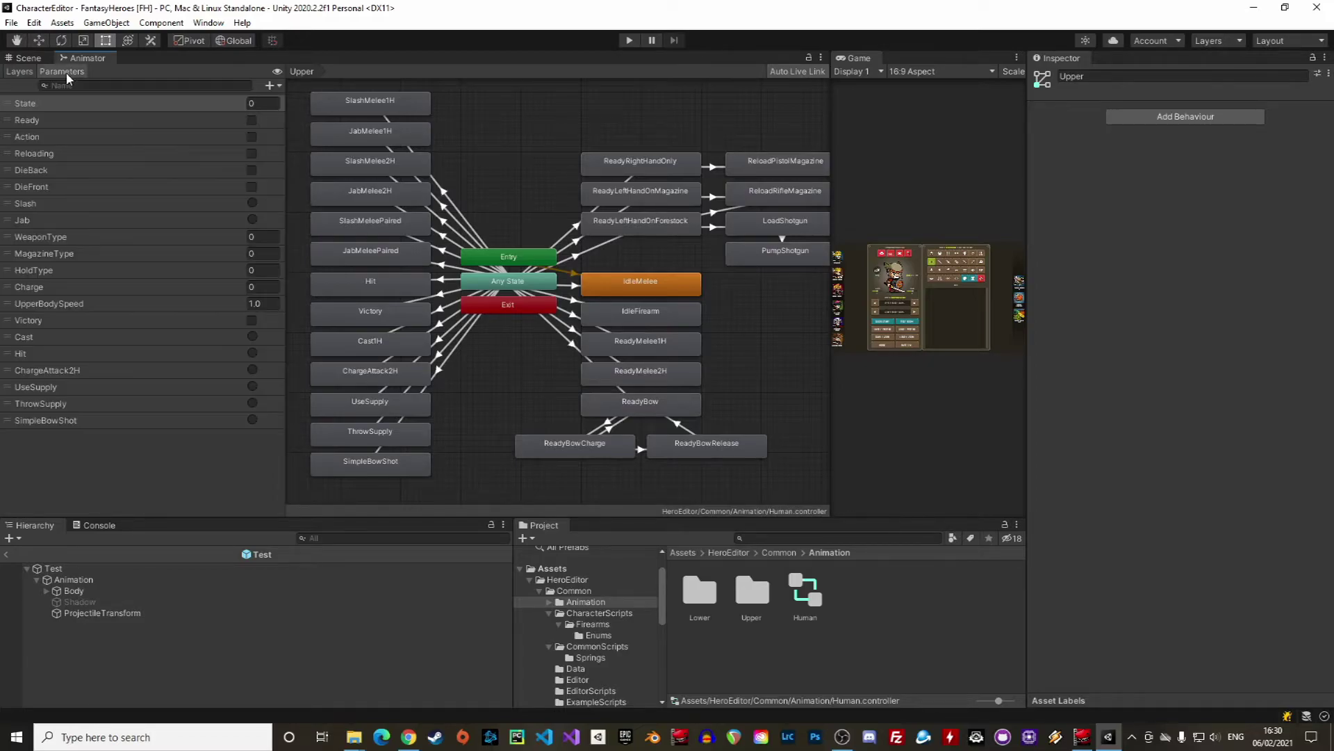
pyautogui.click(44, 137)
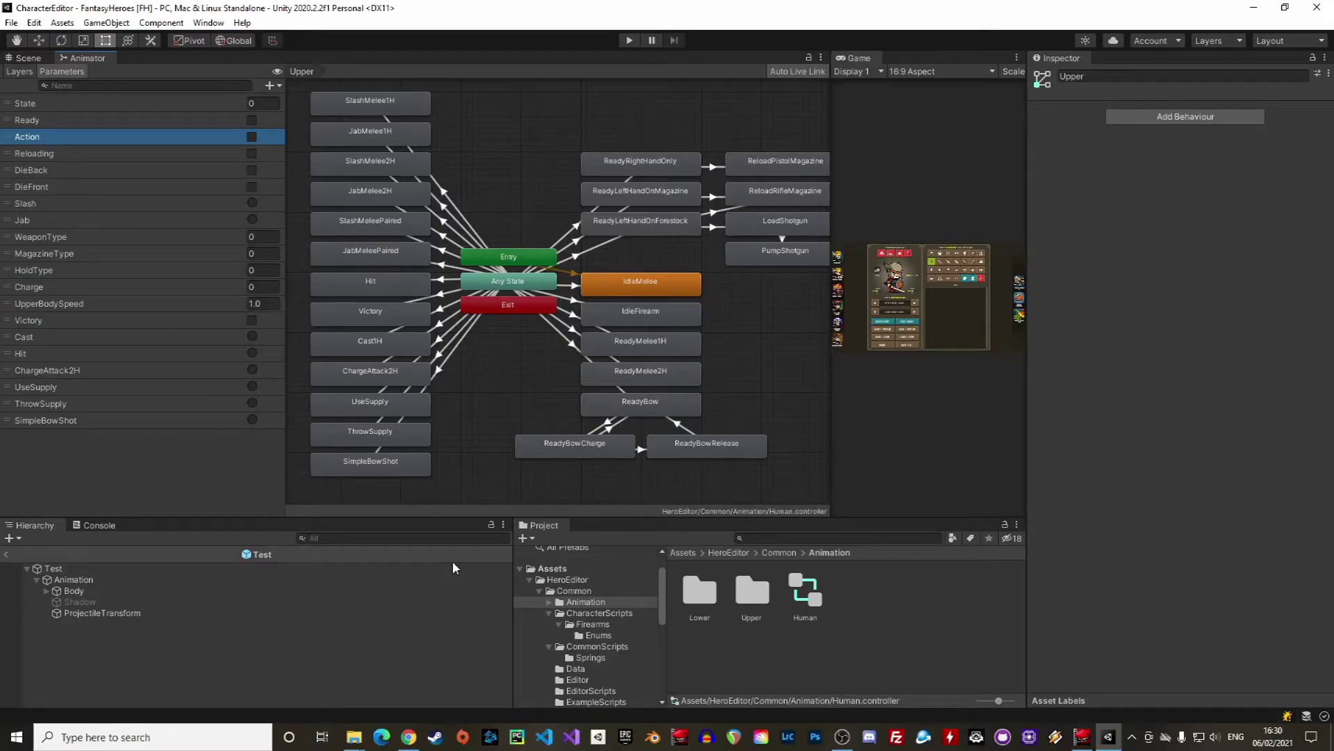
# Open the QUICK START scene from the HeroEditor folder and run it.
pyautogui.click(579, 578)
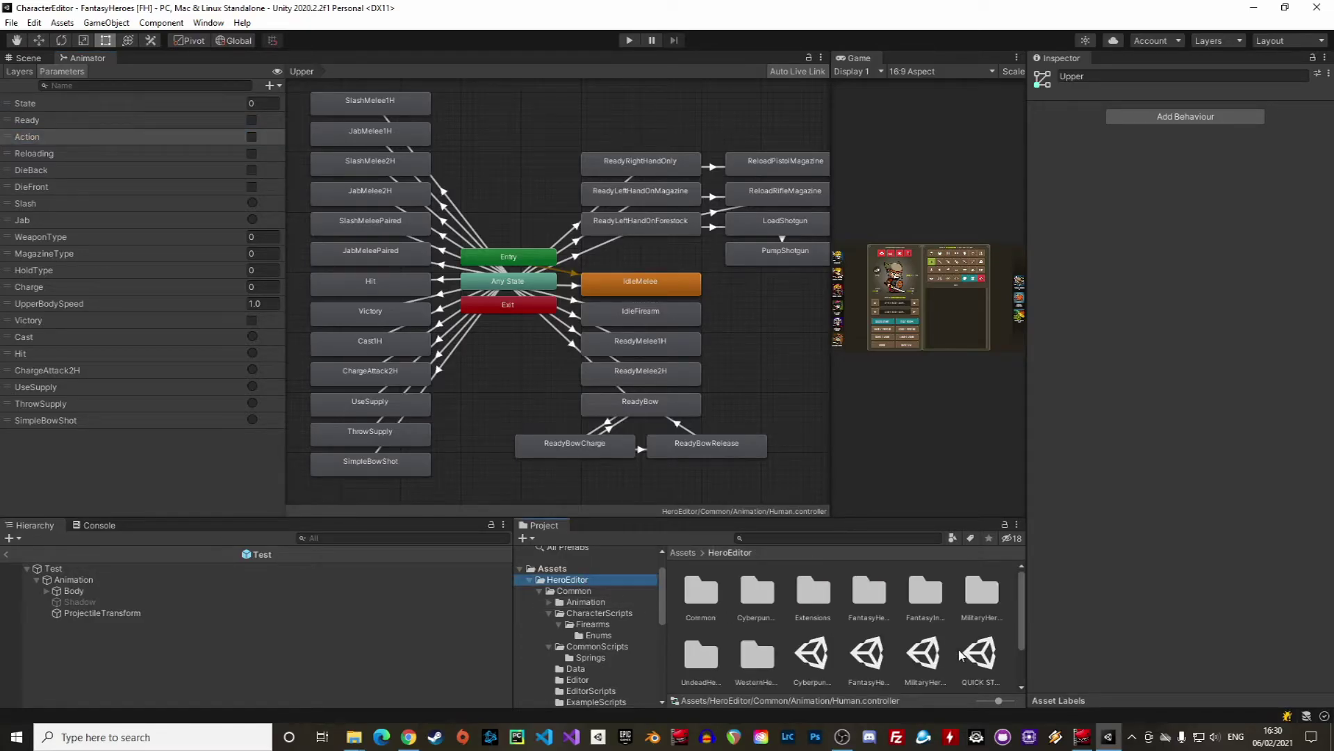
pyautogui.doubleClick(977, 662)
pyautogui.click(629, 39)
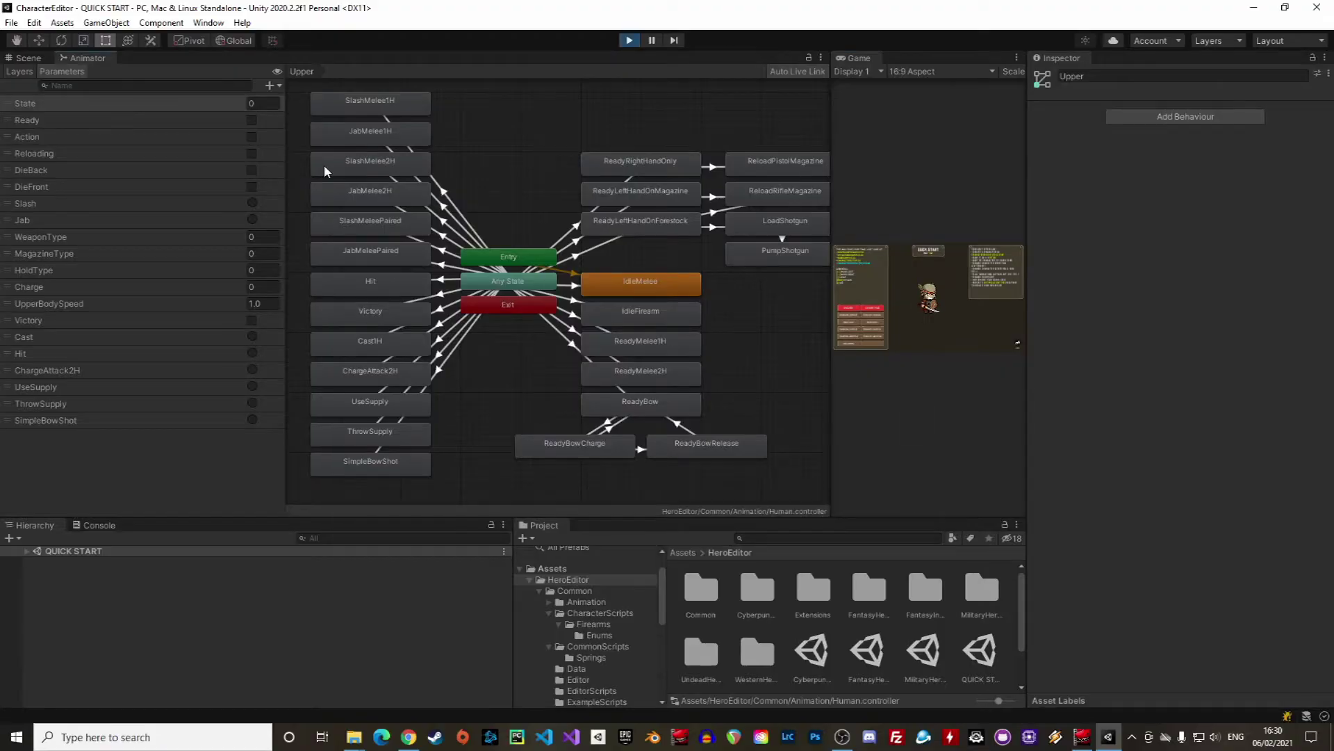
# Inspect the Animator parameters on Human(Clone)'s Animation child, such as State and Ready.
pyautogui.click(94, 617)
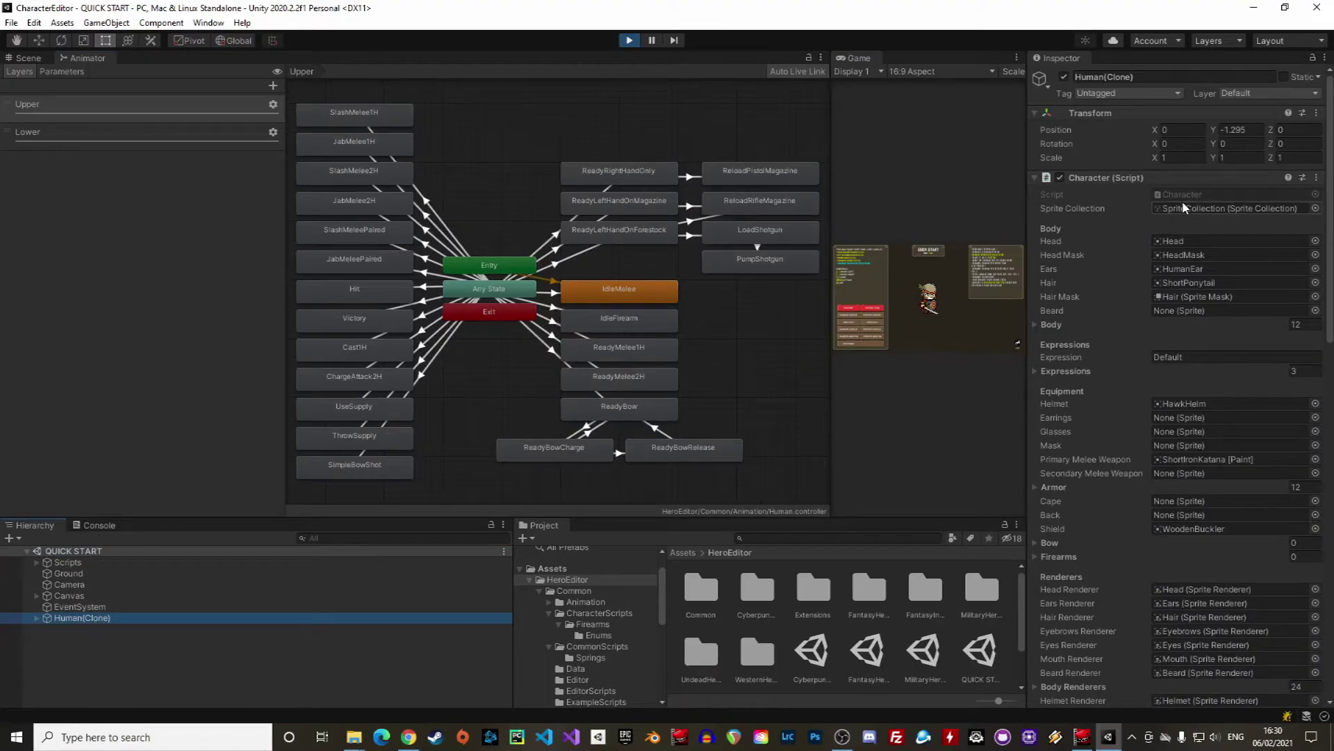
pyautogui.click(35, 618)
pyautogui.click(77, 629)
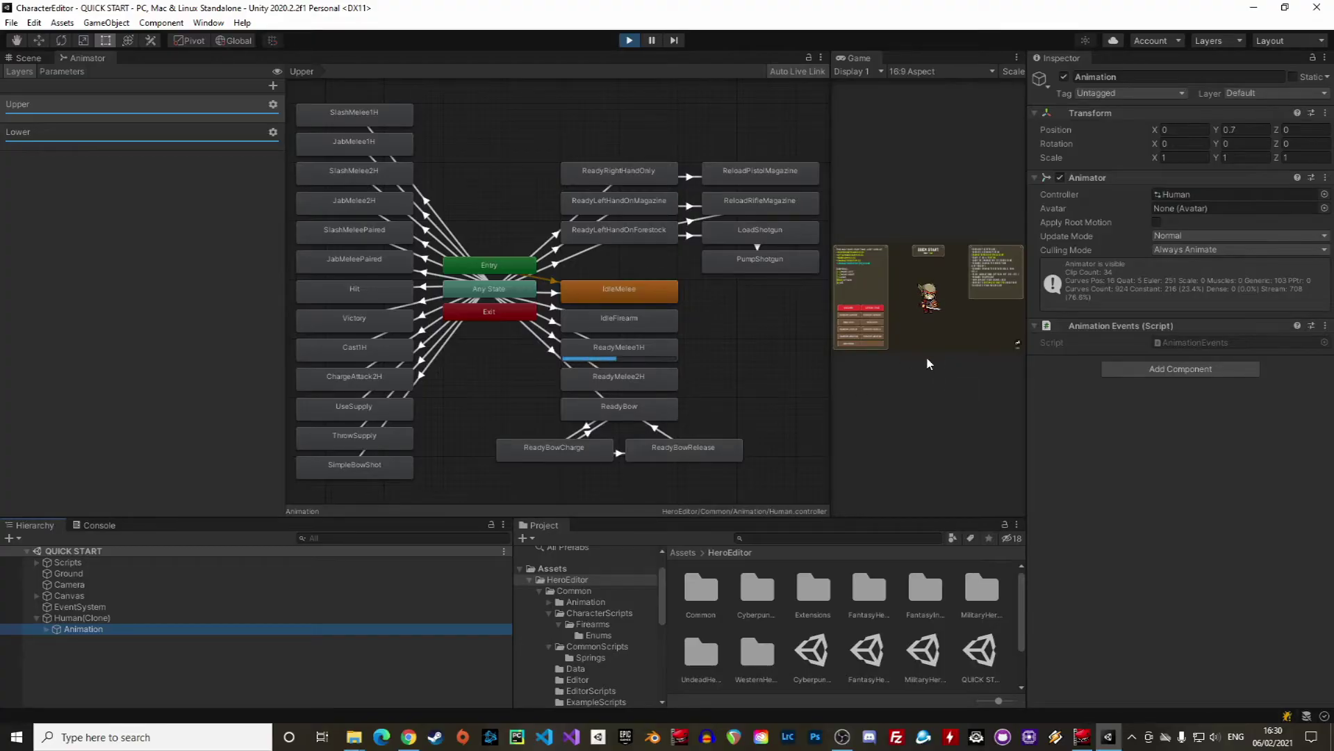
pyautogui.click(61, 71)
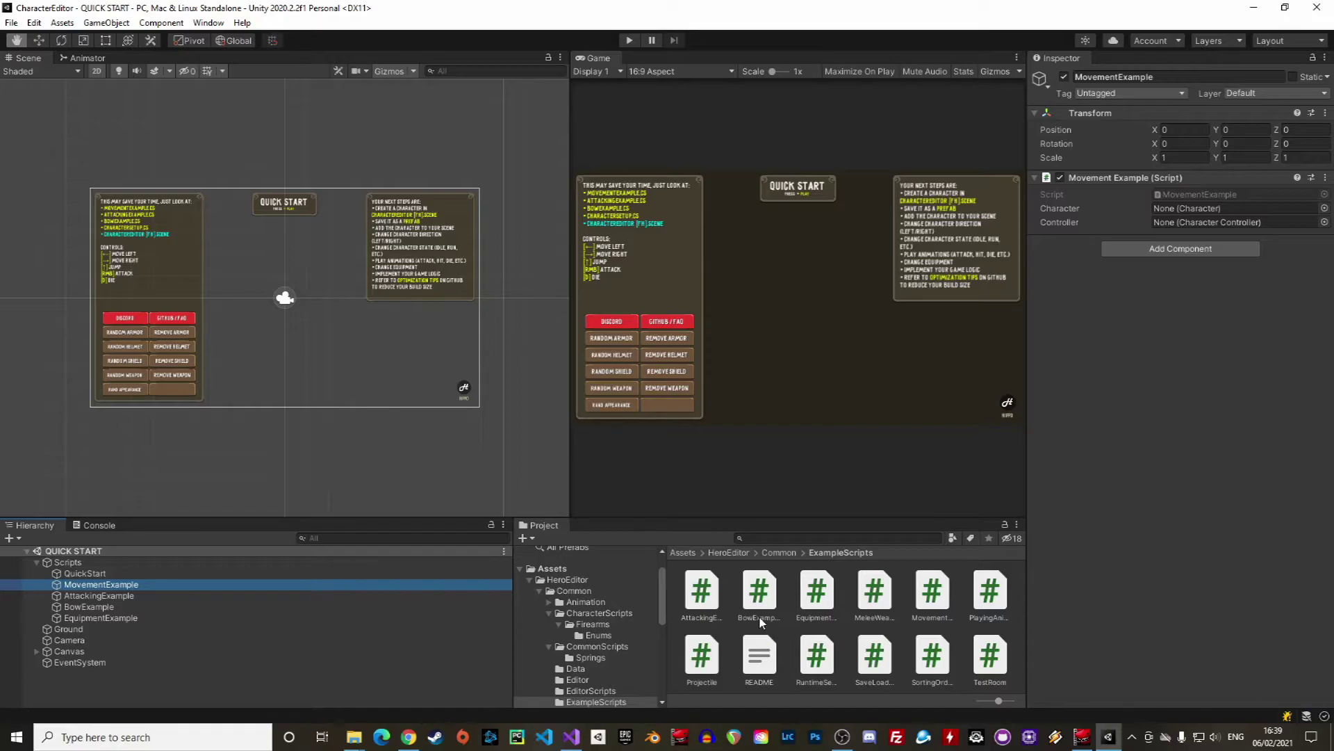
# Open the MovementExample script in Visual Studio from its object's Script field.
pyautogui.press('t')
pyautogui.click(87, 563)
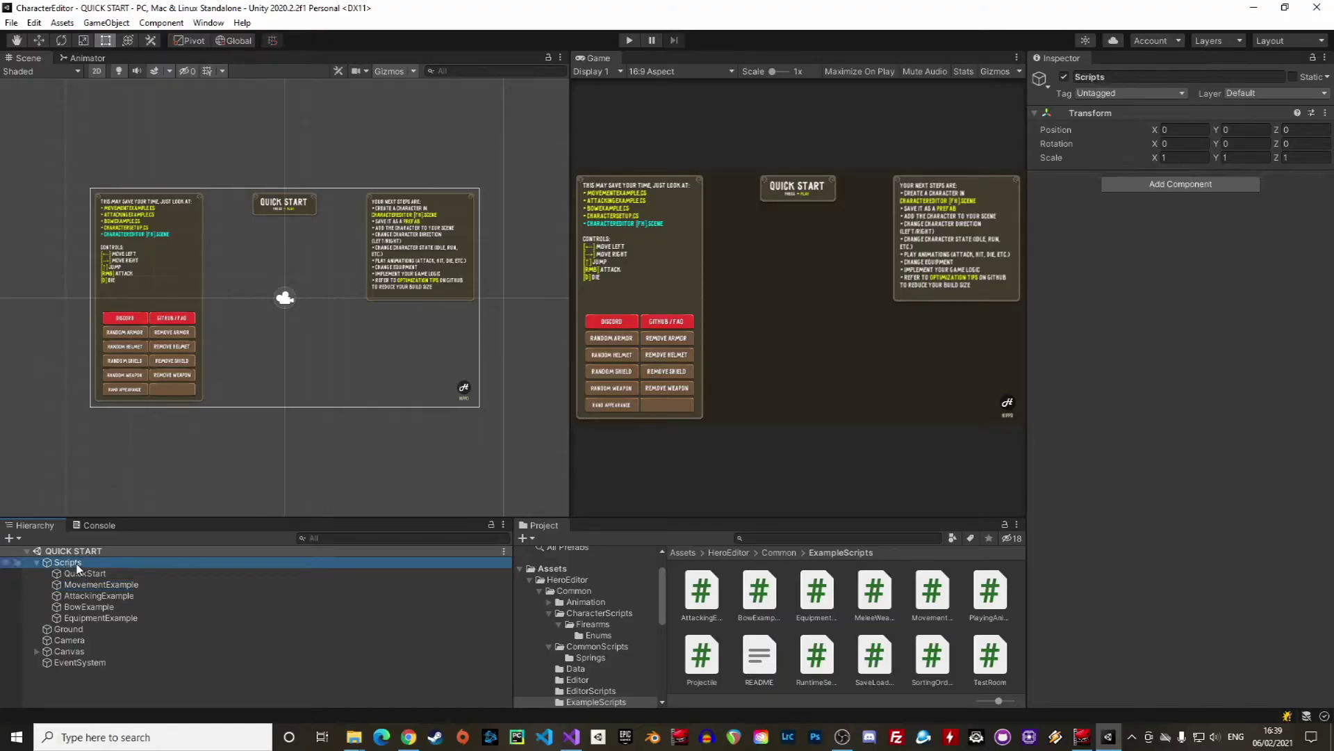
pyautogui.click(111, 586)
pyautogui.doubleClick(1203, 194)
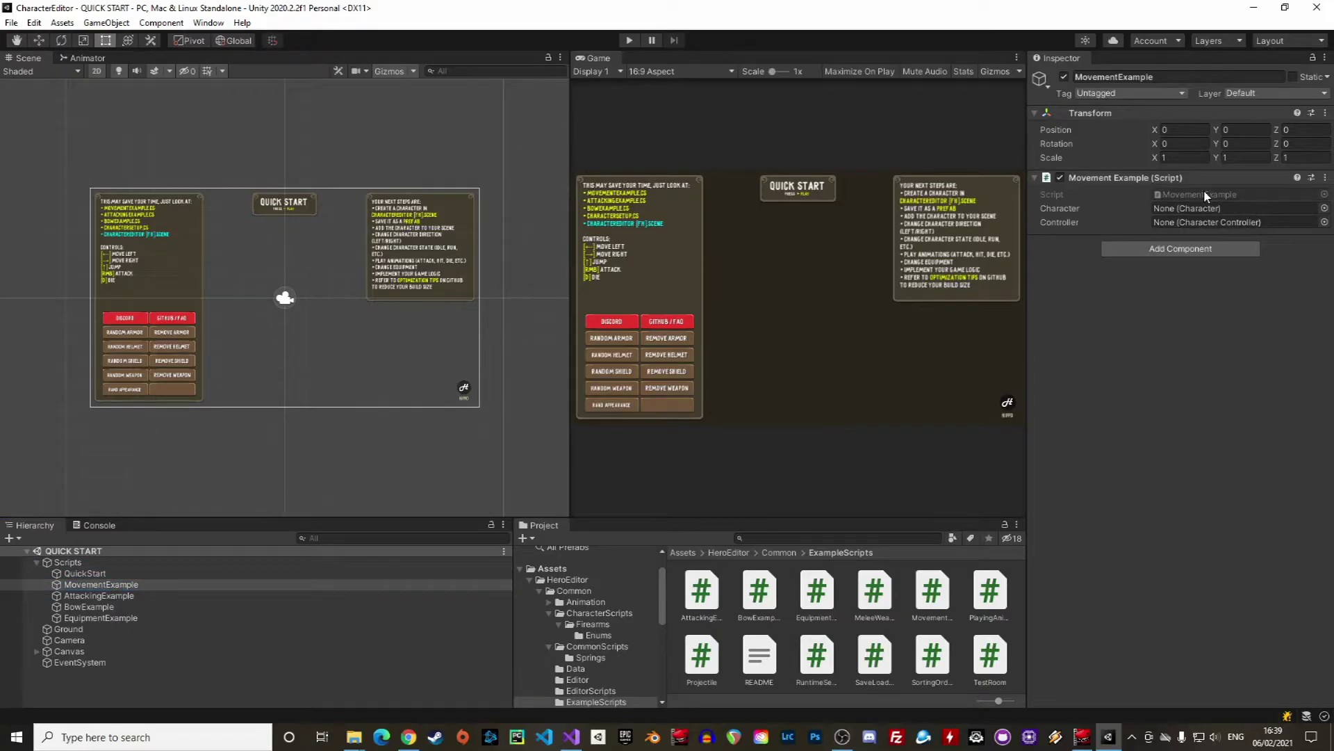
pyautogui.scroll(7, 699, 322)
pyautogui.scroll(14, 700, 322)
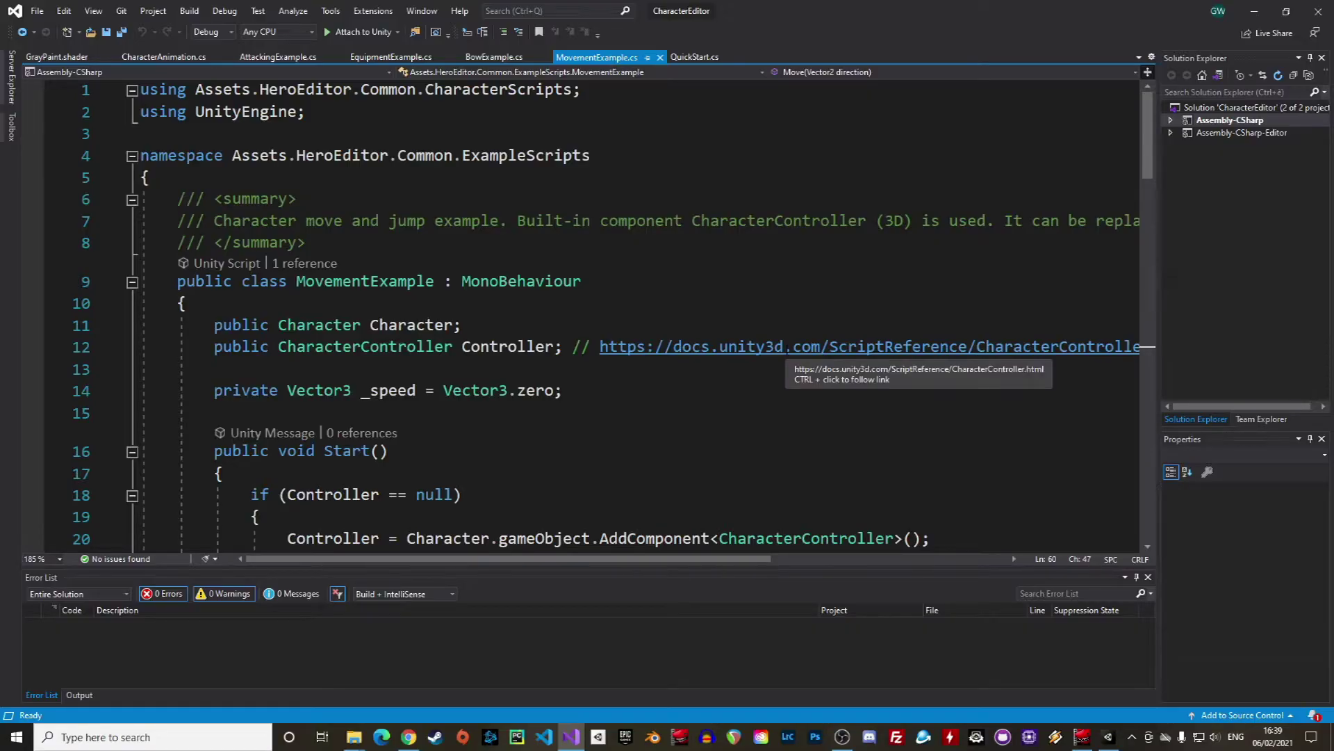
# Look through the CharacterController documentation linked from the script.
pyautogui.keyDown('ctrl'); pyautogui.click(704, 348); pyautogui.keyUp('ctrl')
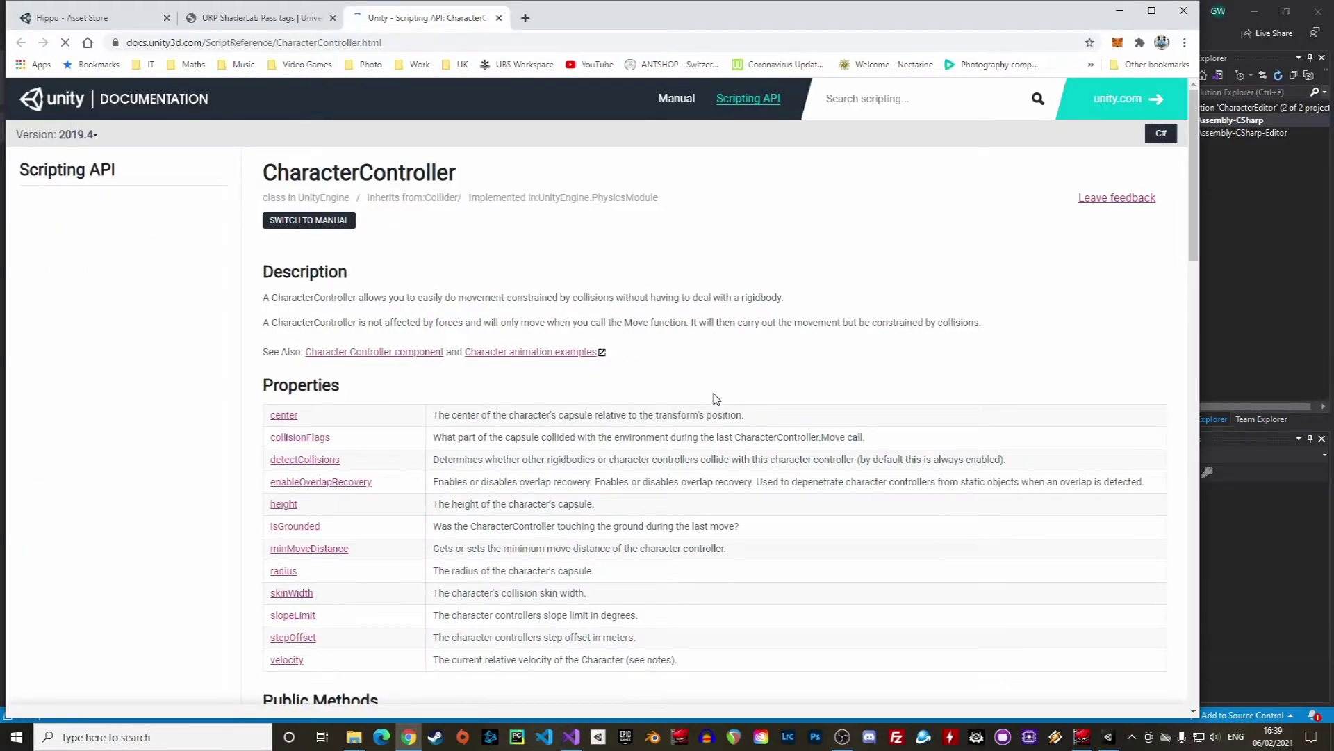
pyautogui.scroll(-8, 716, 398)
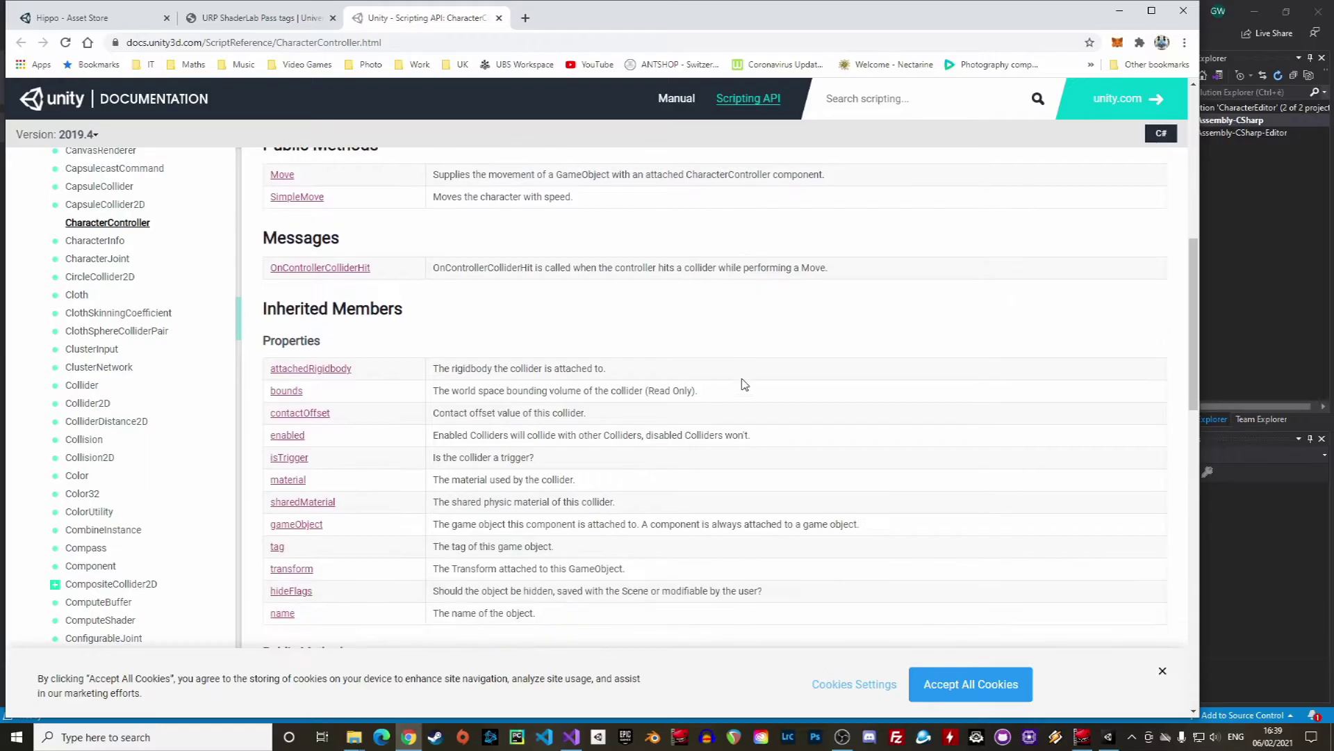
pyautogui.scroll(-1, 744, 384)
pyautogui.hotkey('alt', 'Tab')
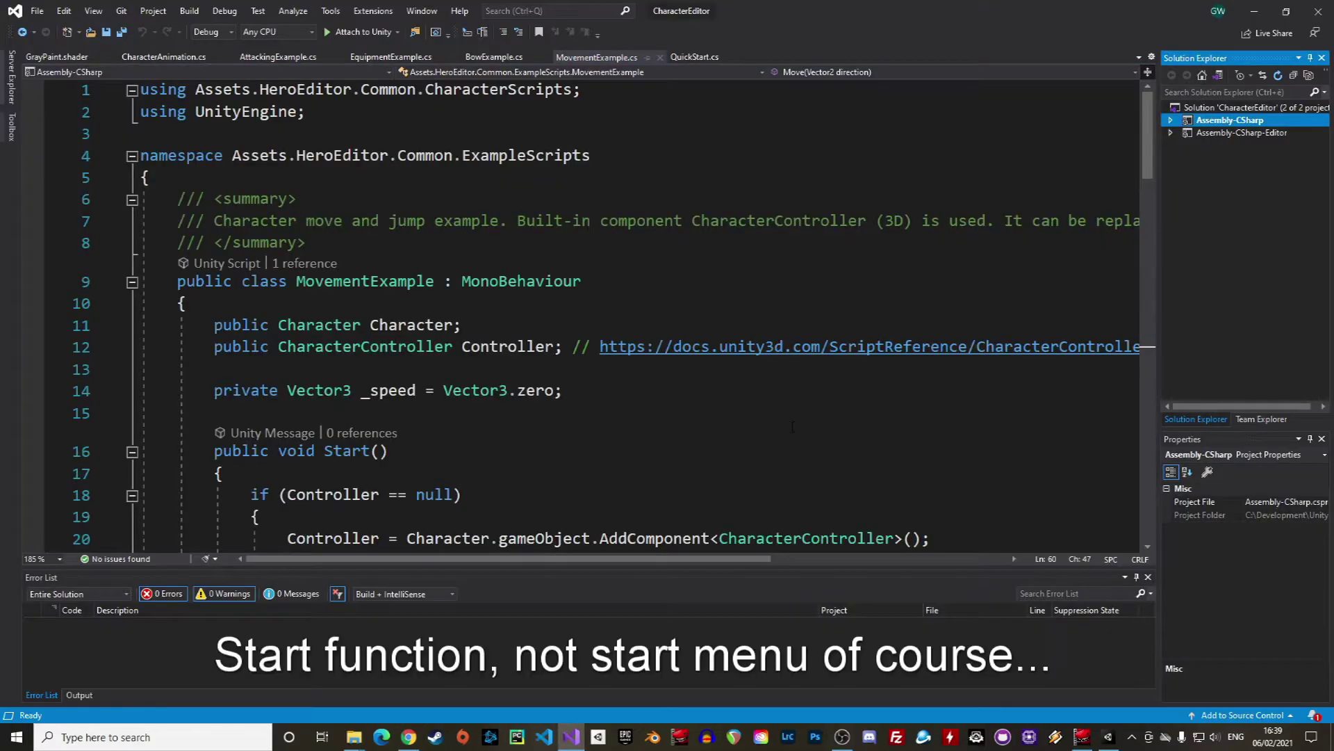
pyautogui.scroll(-3, 792, 426)
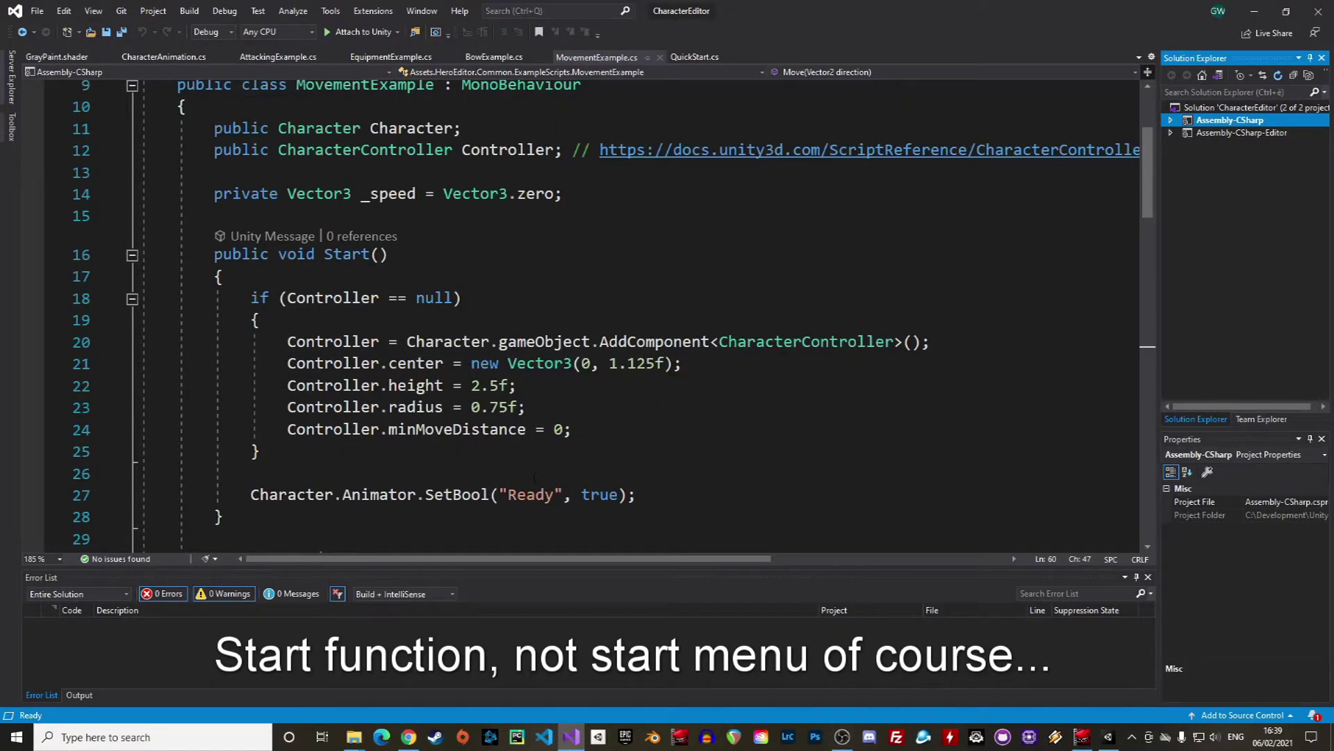
pyautogui.scroll(-5, 697, 468)
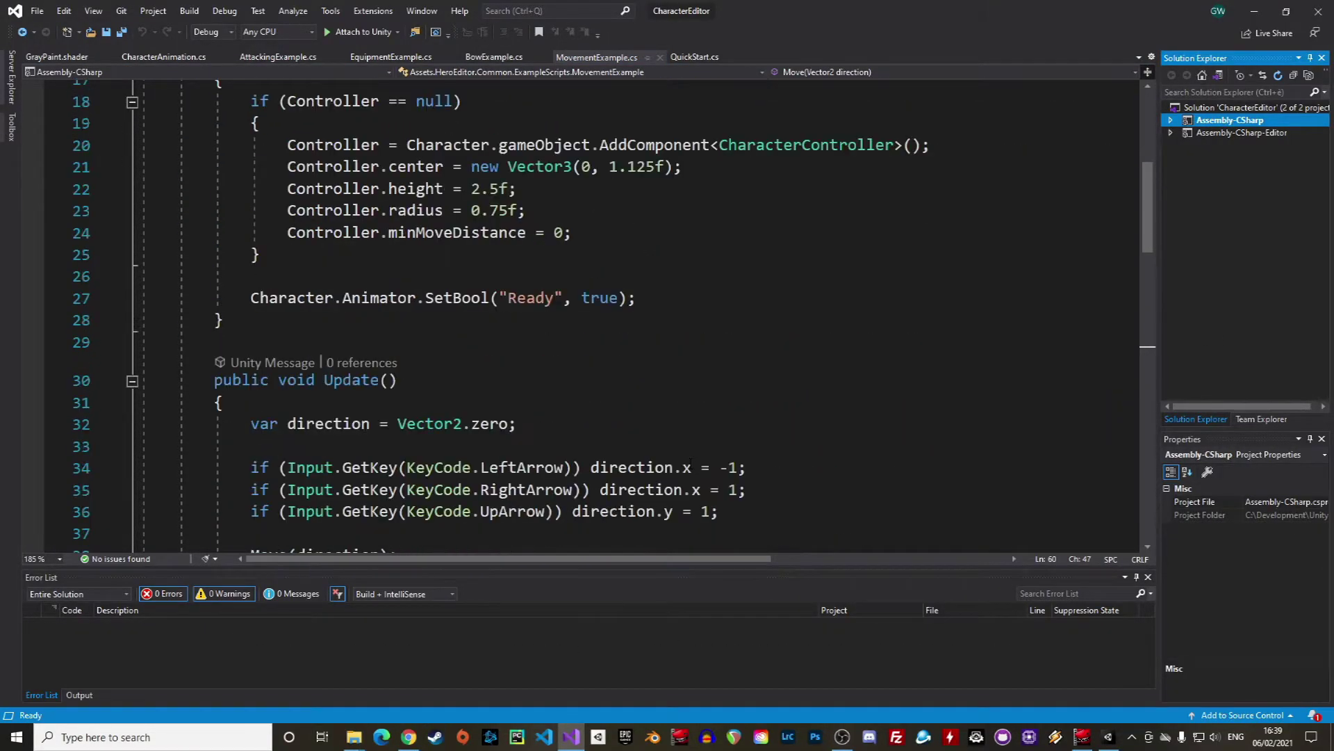
pyautogui.scroll(-2, 687, 463)
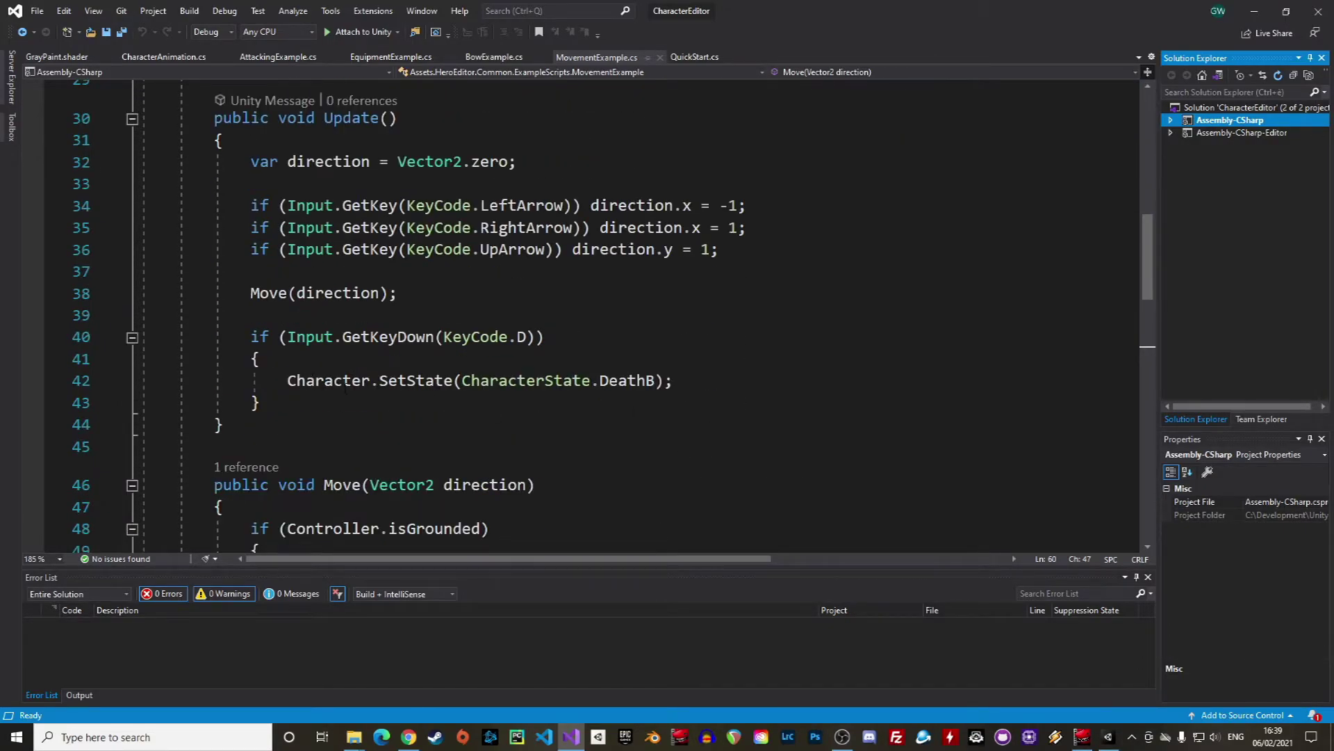
pyautogui.moveTo(648, 380); pyautogui.dragTo(666, 380)
pyautogui.click(687, 417)
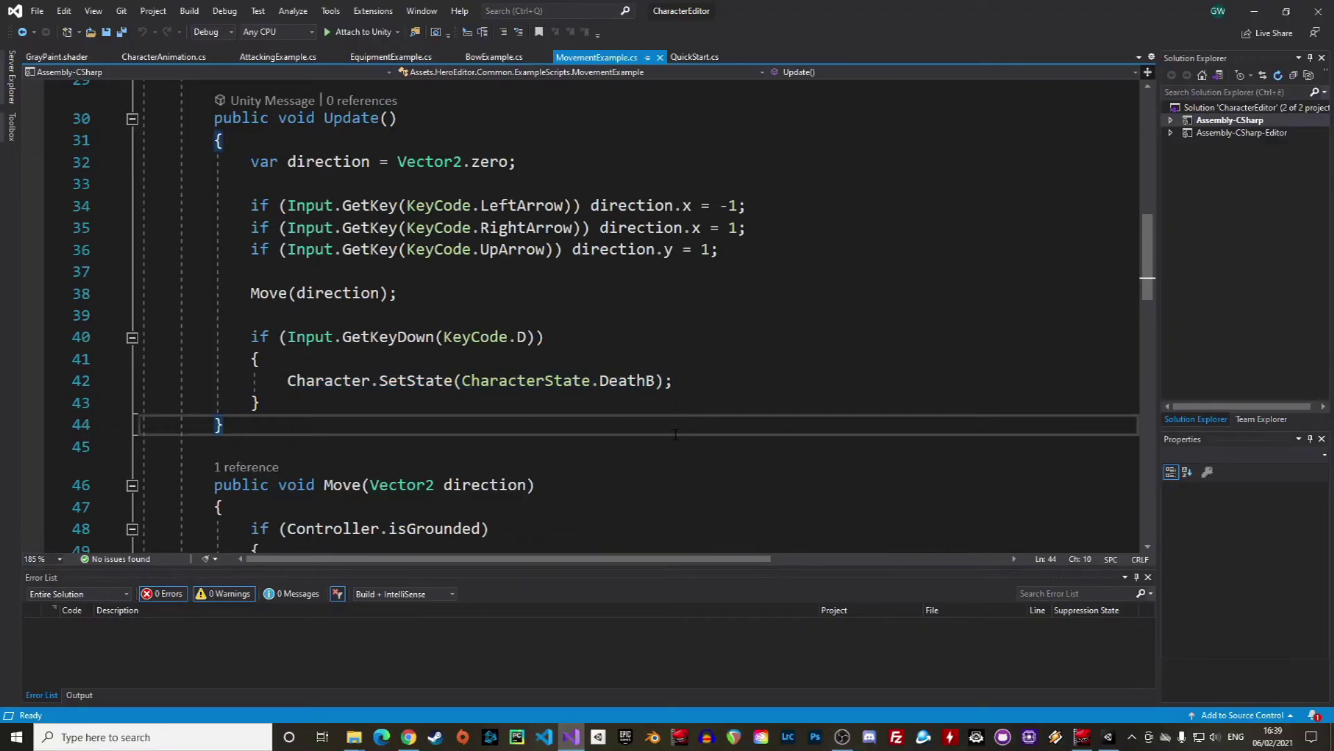
pyautogui.scroll(-4, 673, 435)
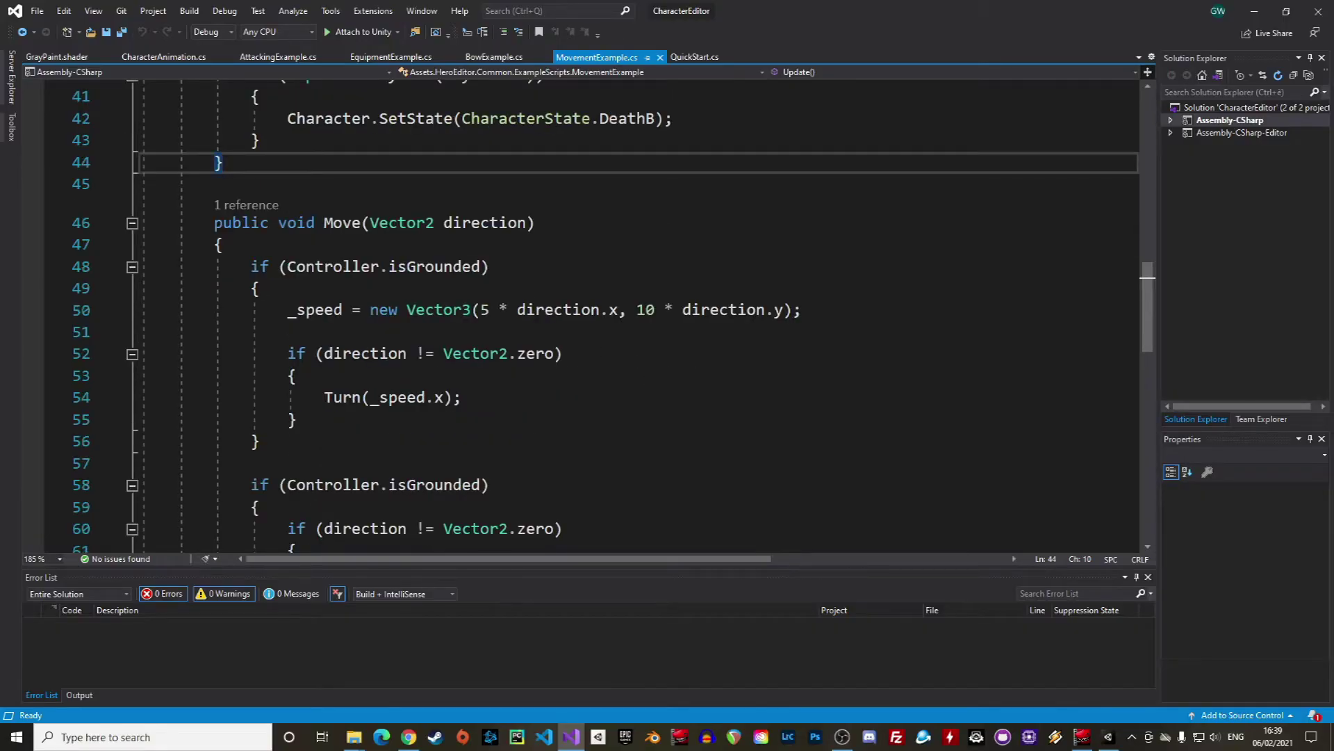
pyautogui.scroll(-2, 467, 395)
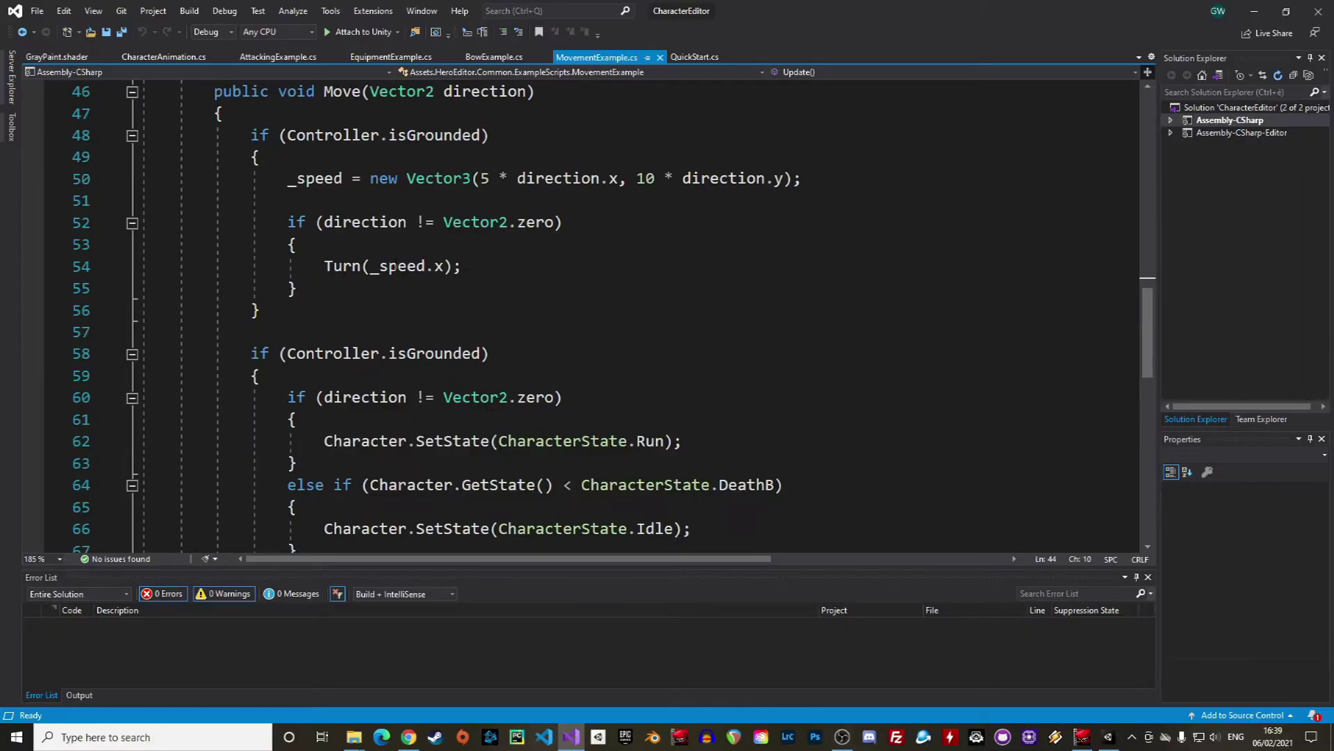
pyautogui.moveTo(369, 266); pyautogui.dragTo(443, 266)
# Review the SetState and CharacterState uses in MovementExample's Move method.
pyautogui.click(261, 310)
pyautogui.scroll(-2, 103, 178)
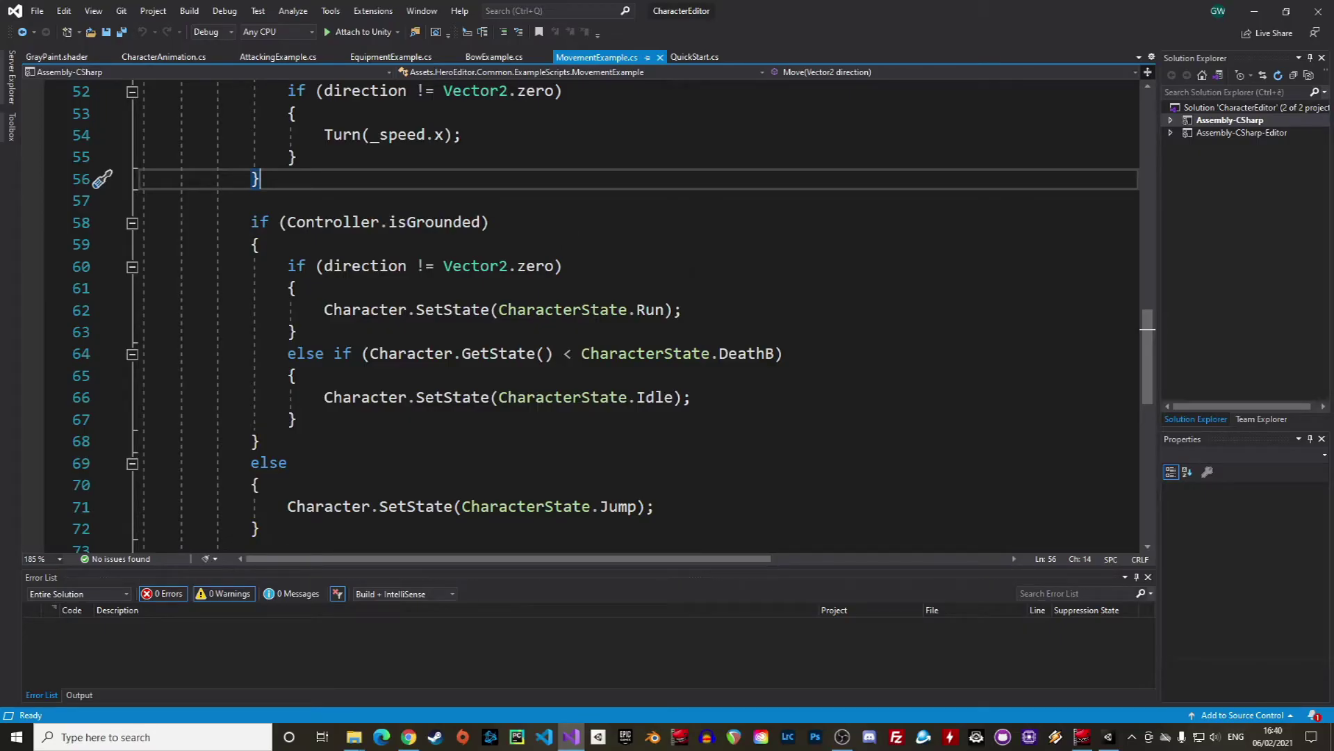
pyautogui.click(605, 310)
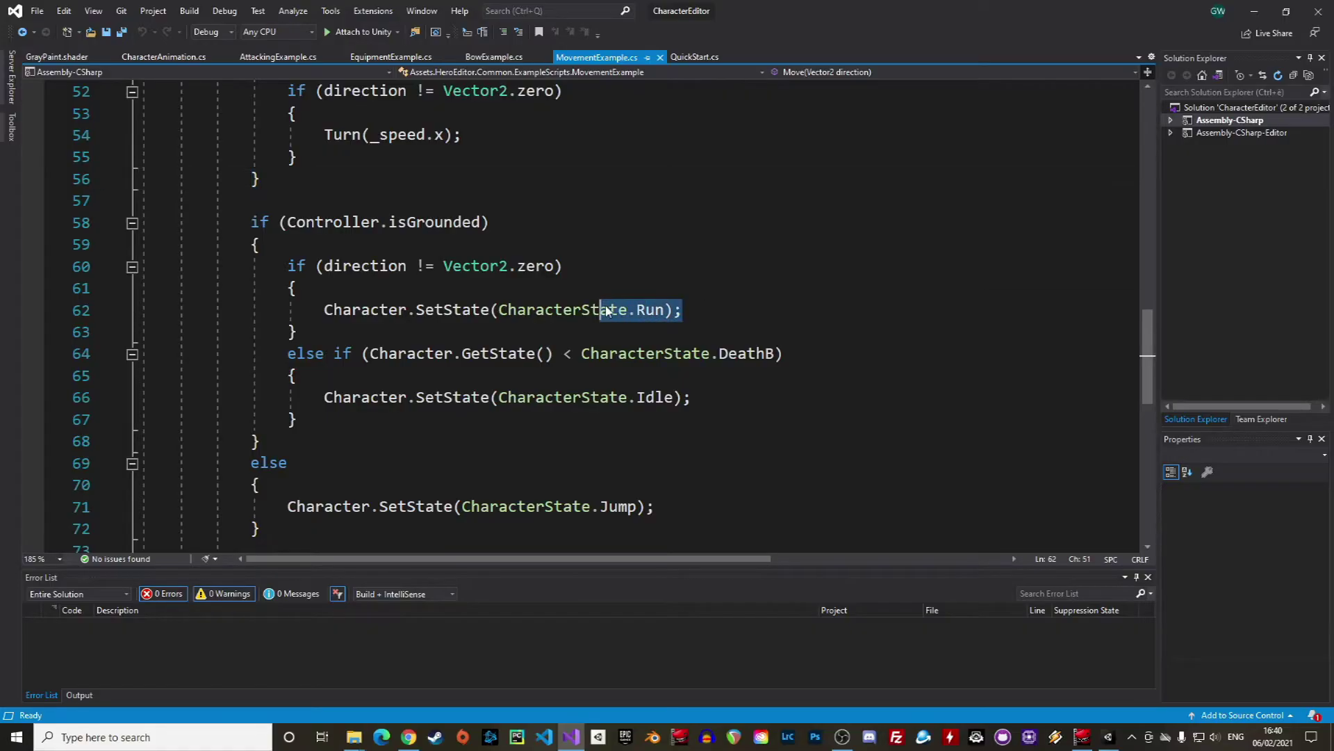
pyautogui.click(741, 397)
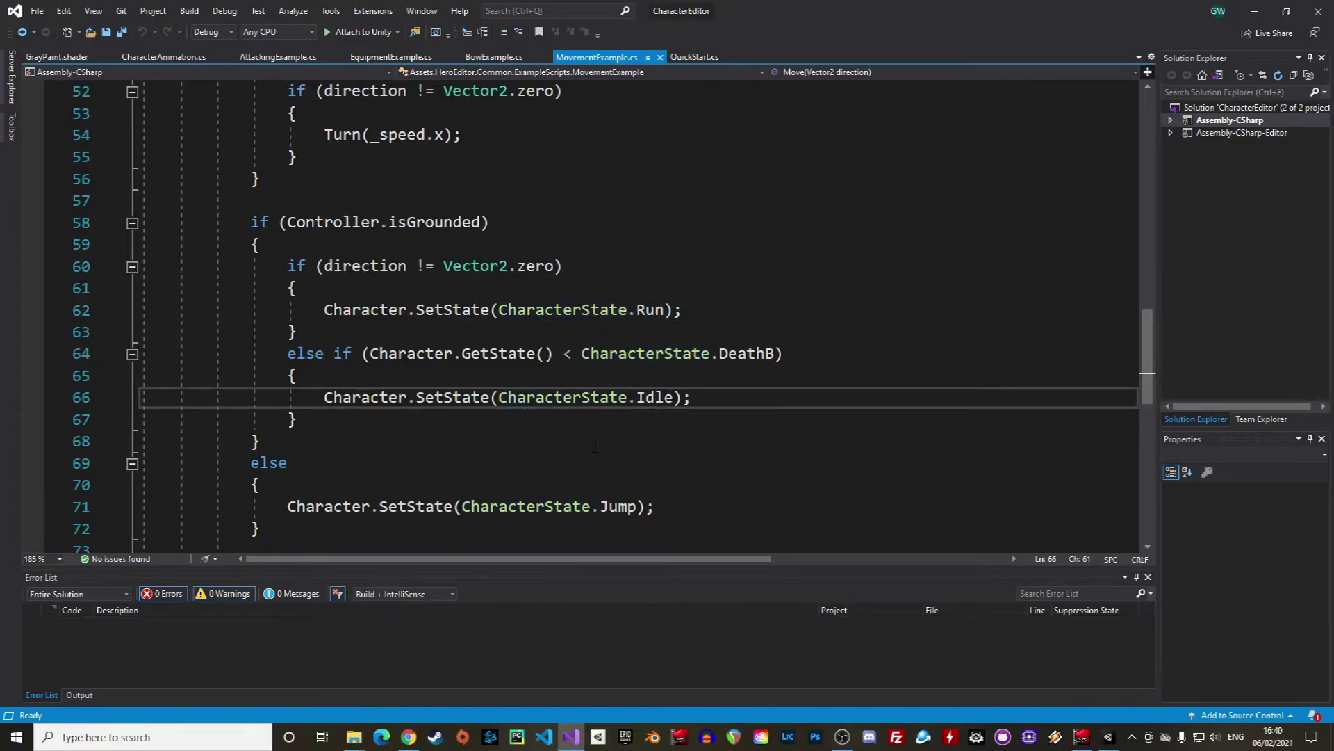
pyautogui.scroll(-1, 595, 446)
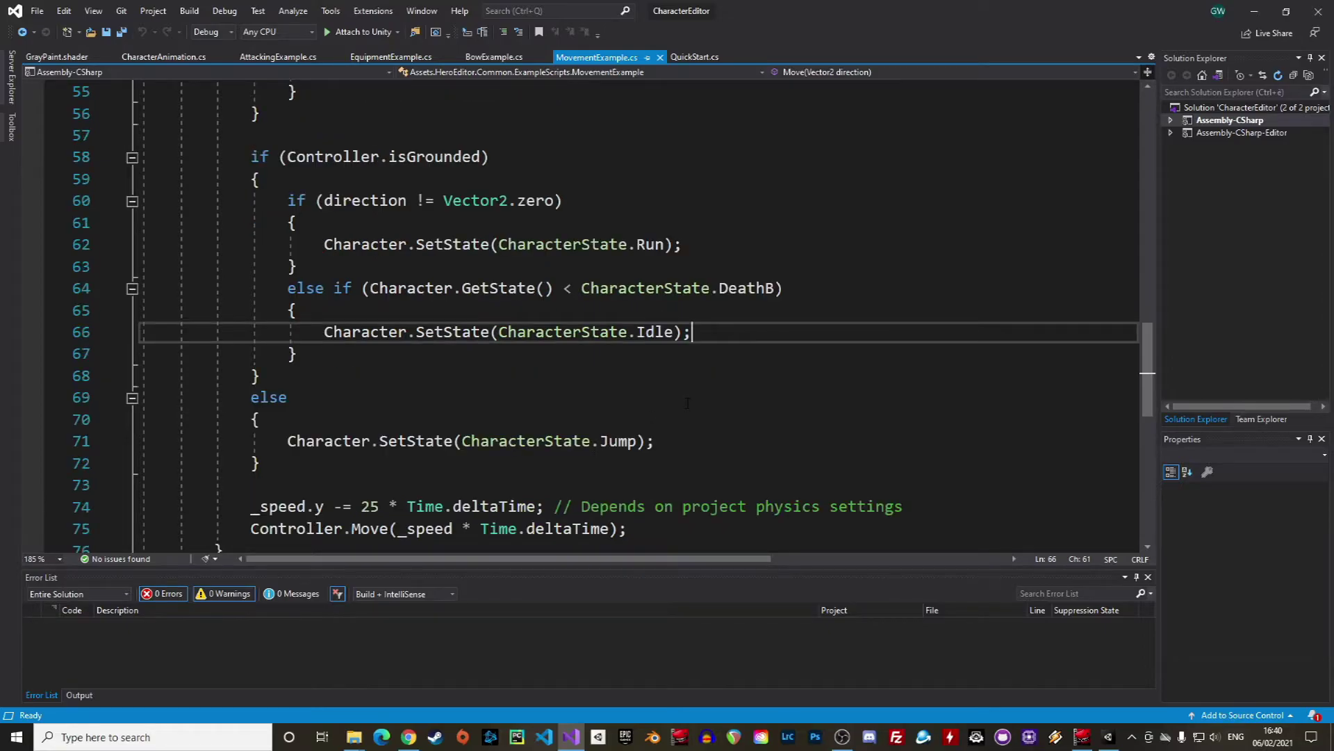
pyautogui.doubleClick(449, 334)
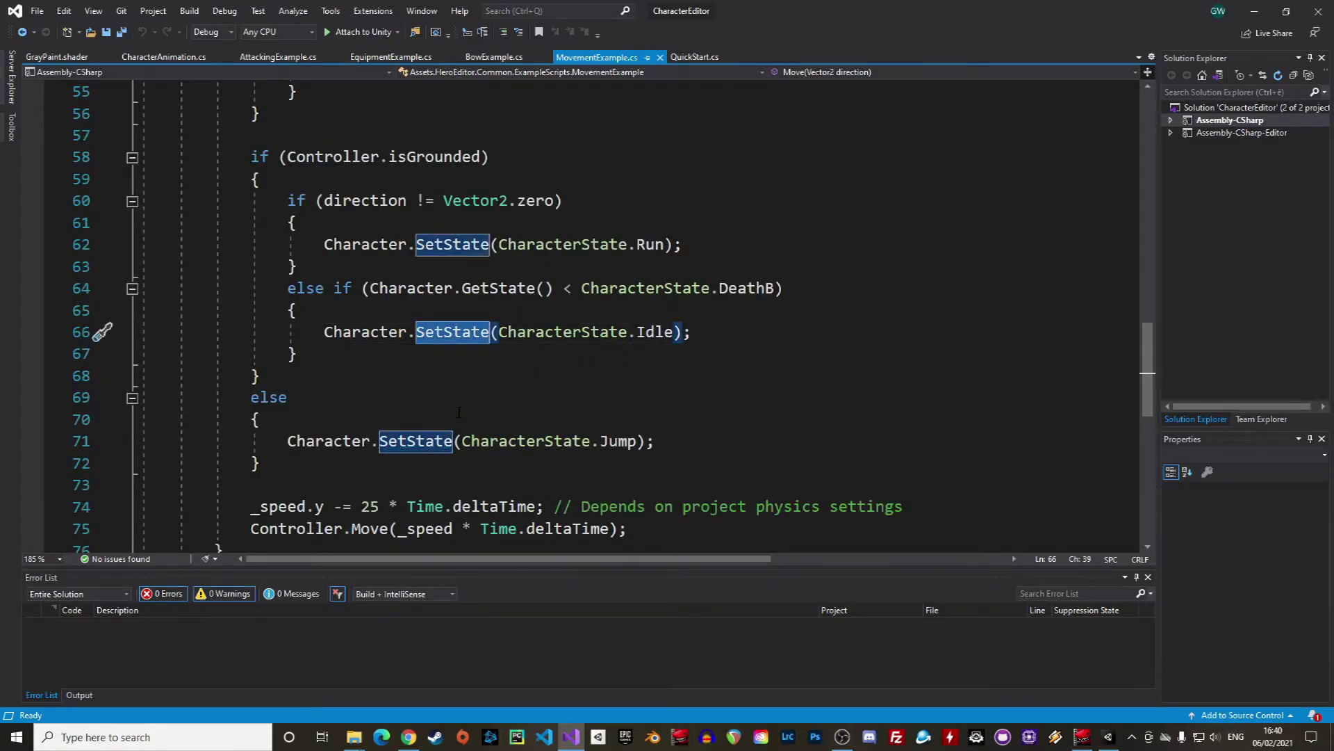
pyautogui.doubleClick(570, 333)
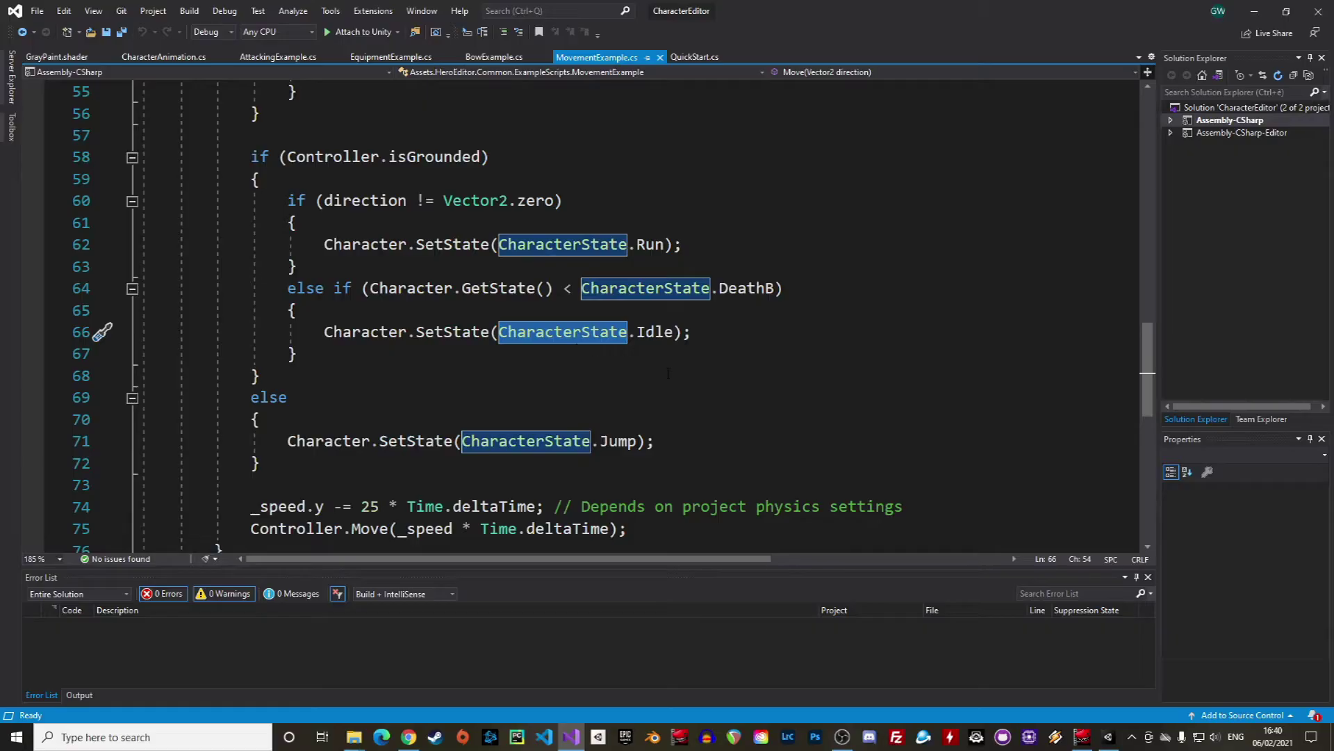
pyautogui.click(707, 335)
# Change CharacterState.Run to Walk on line 62, save, and return to Unity to recompile.
pyautogui.doubleClick(650, 245)
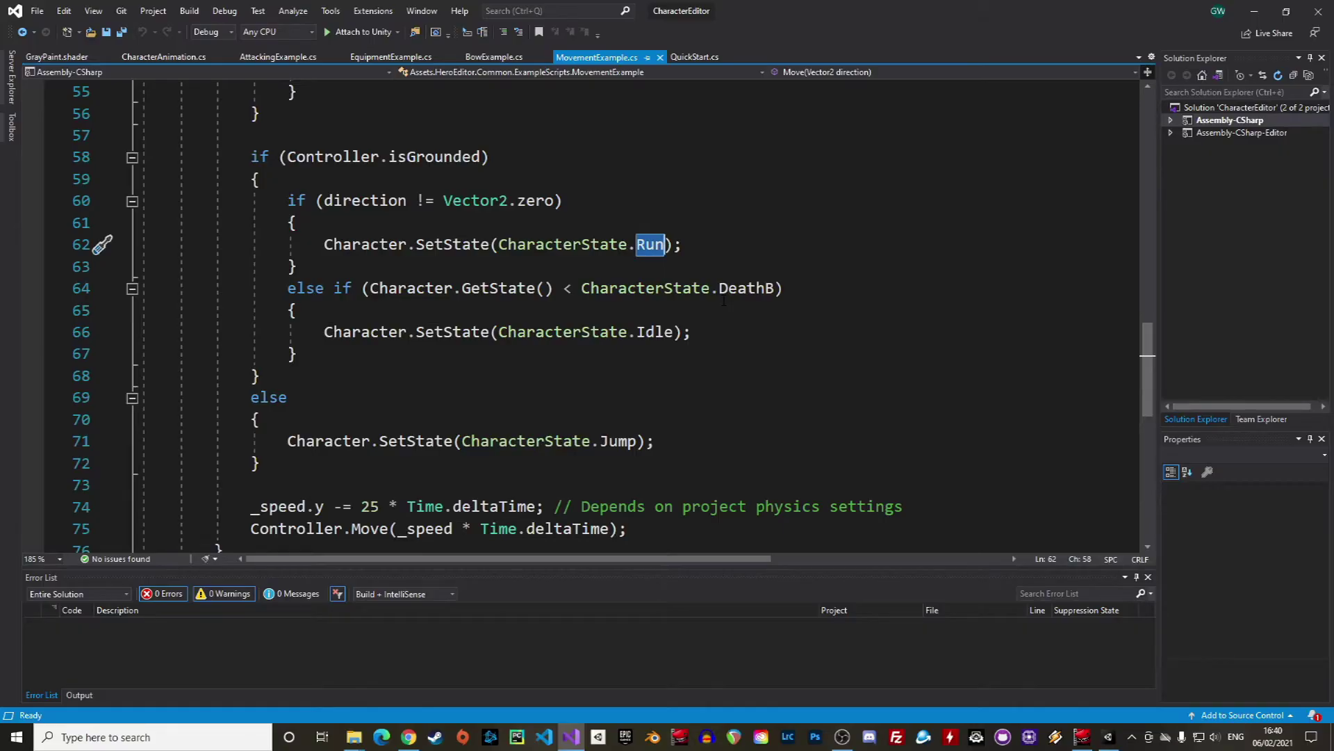
pyautogui.write('Walk')
pyautogui.hotkey('ctrl', 's')
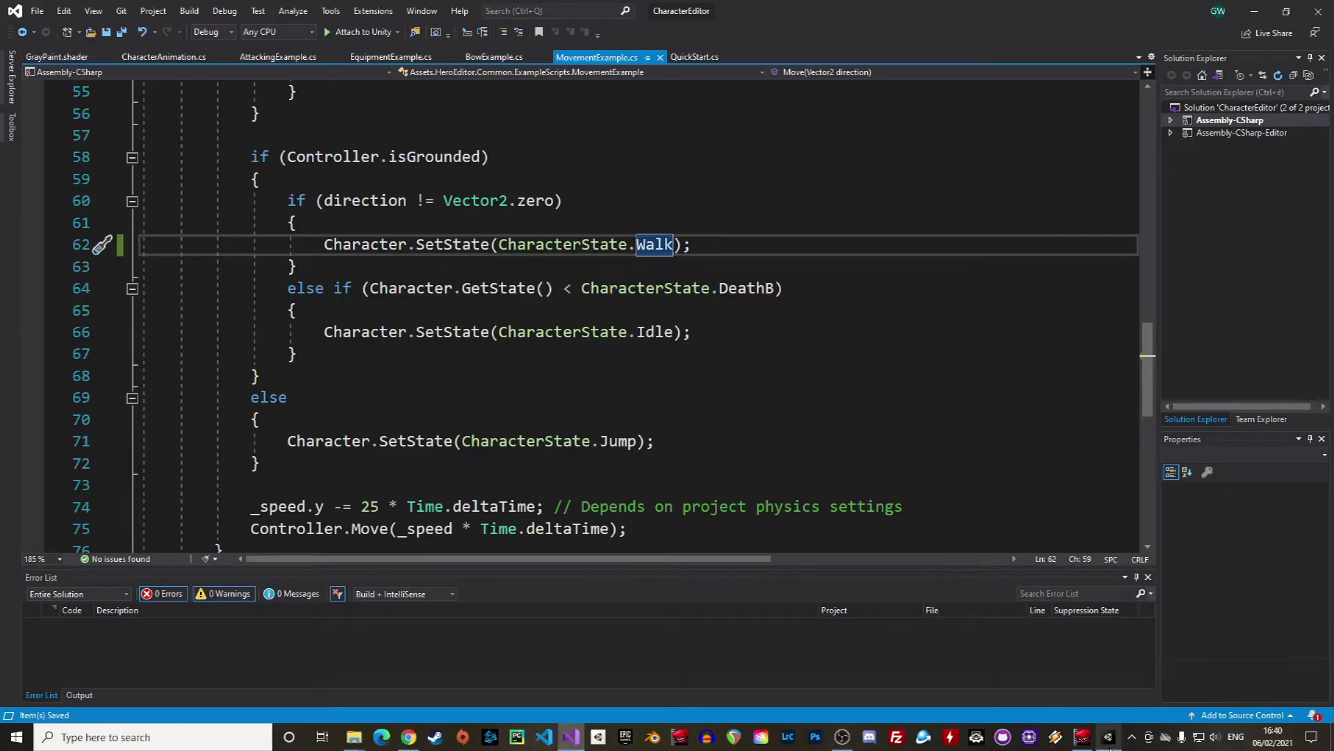
pyautogui.click(1109, 738)
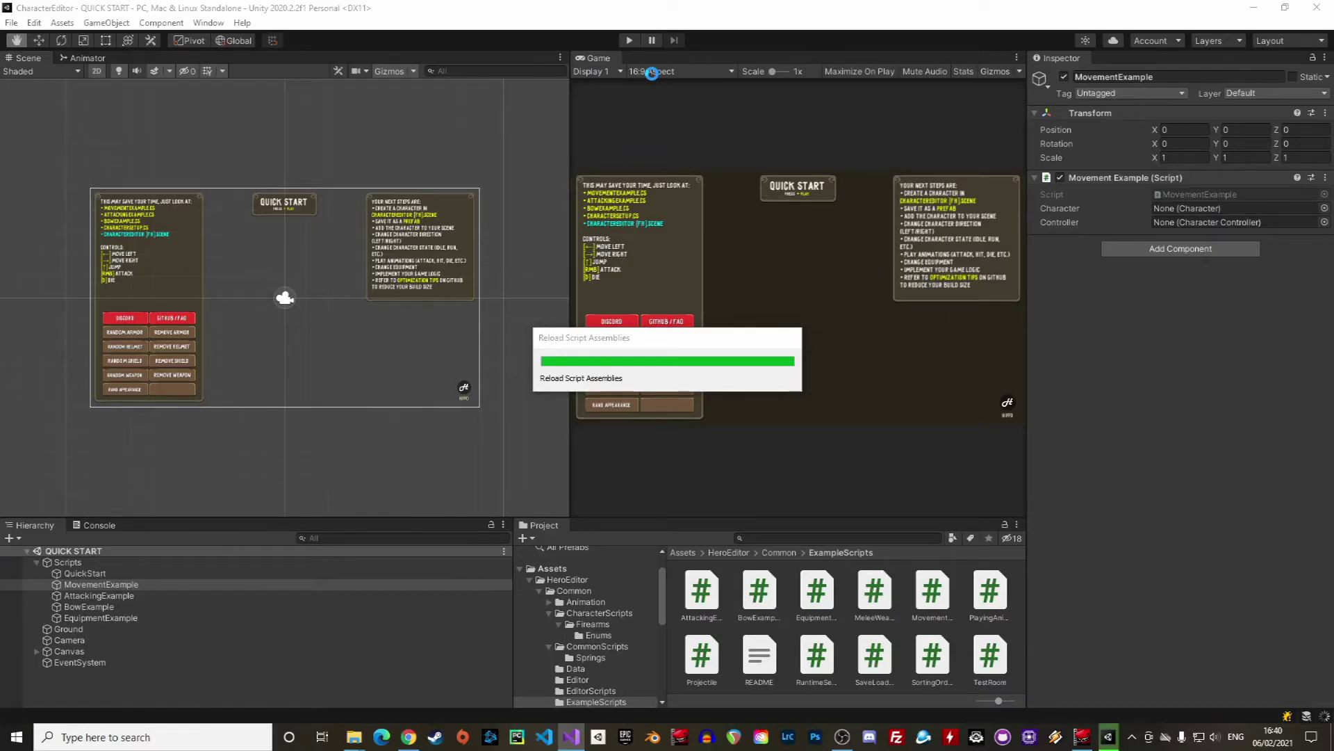
# Play the scene and walk the character left, then back to the right.
pyautogui.click(629, 41)
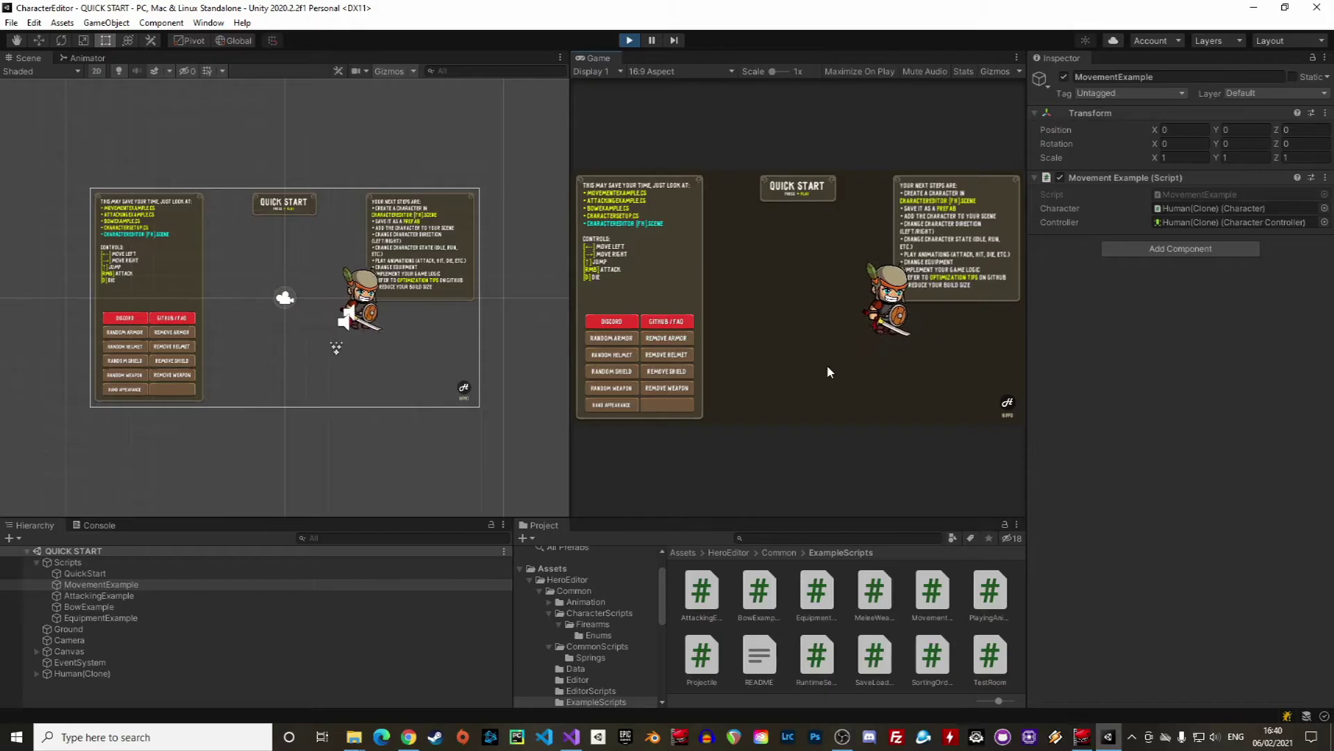
pyautogui.press('Left')
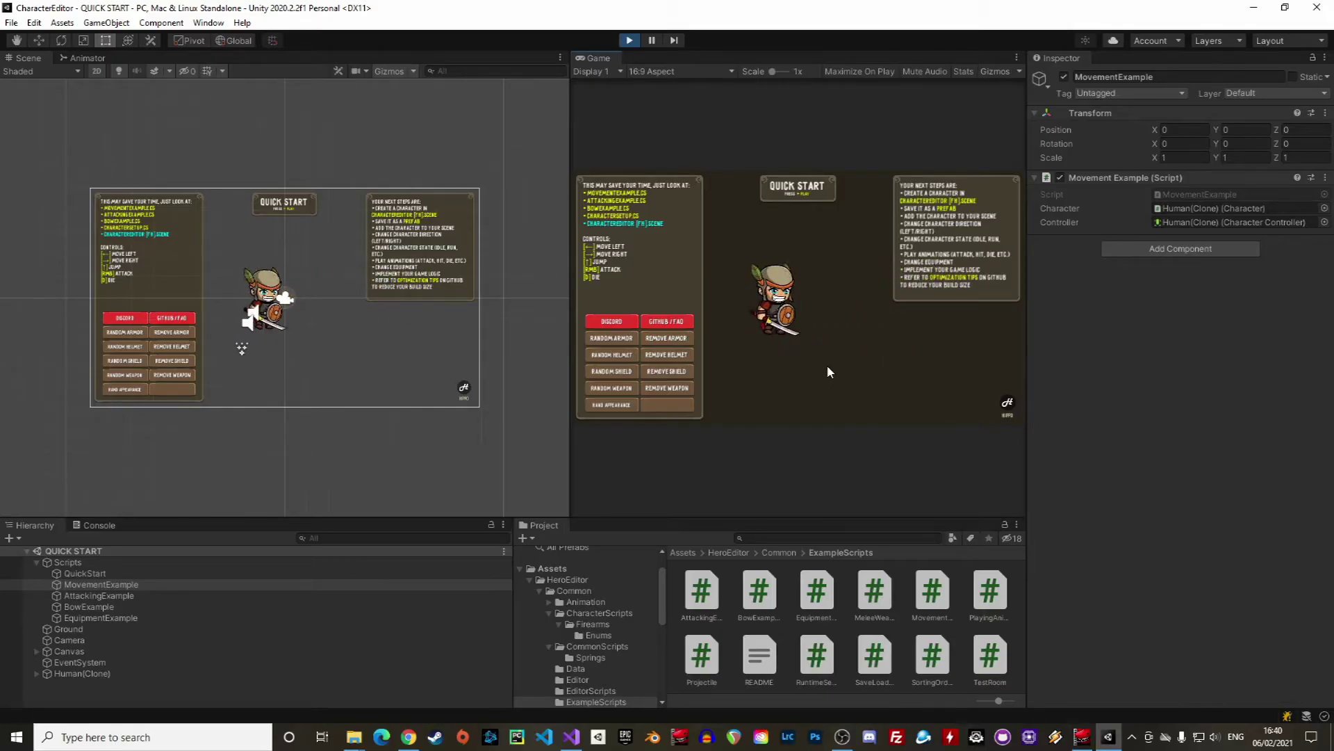
pyautogui.press('Right')
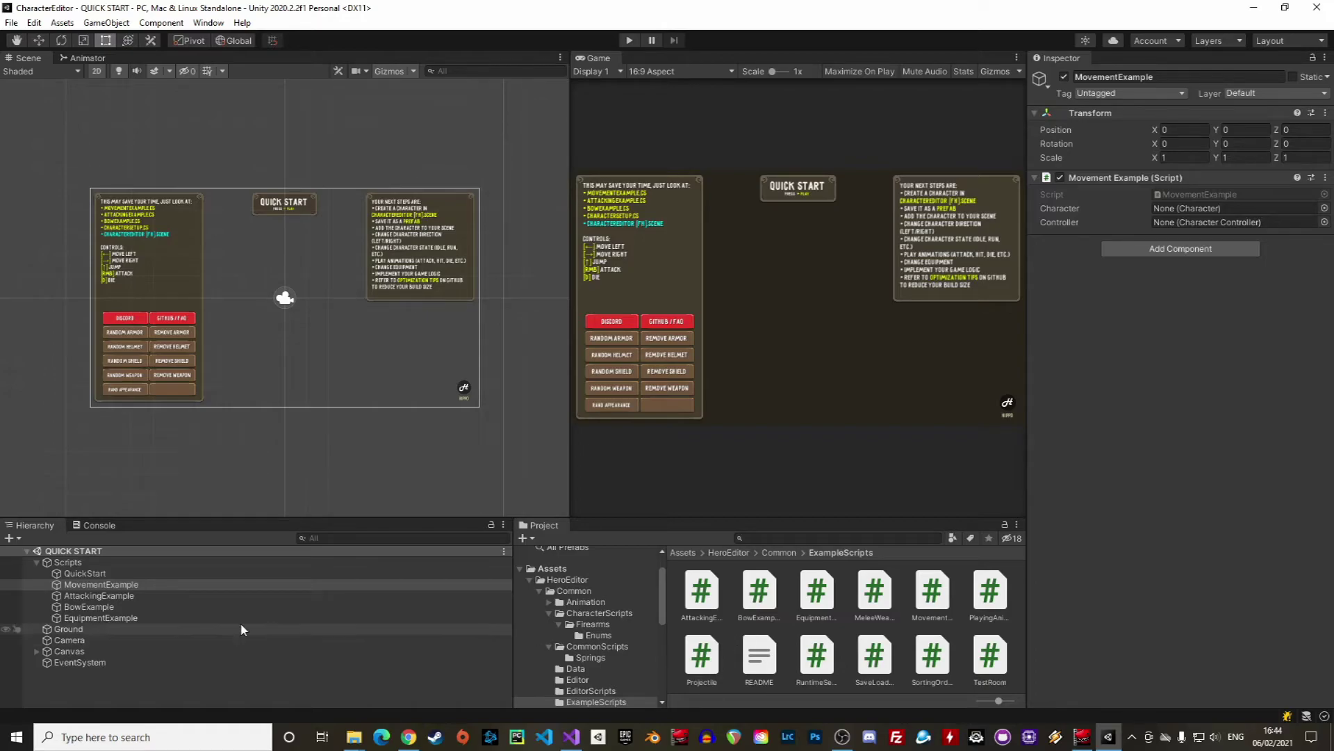
pyautogui.click(176, 595)
pyautogui.doubleClick(1180, 196)
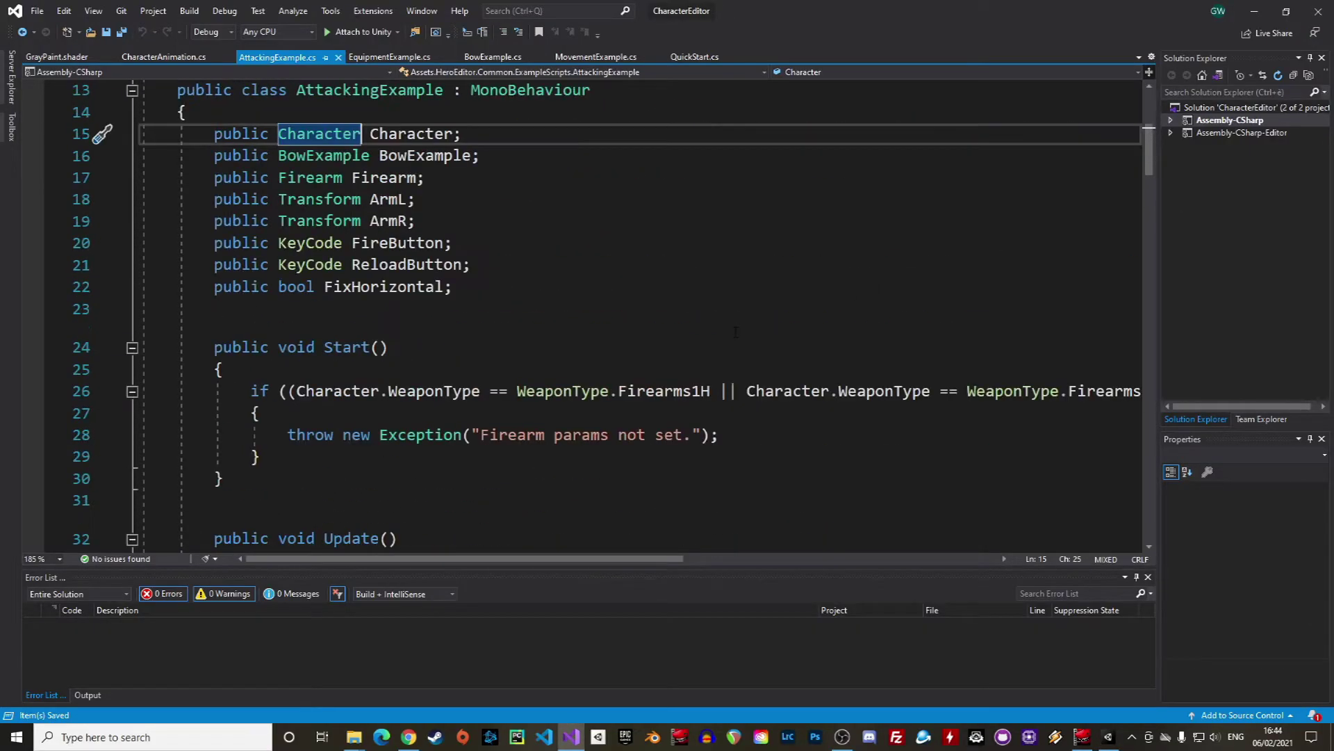
pyautogui.scroll(1, 721, 330)
pyautogui.scroll(-4, 726, 348)
pyautogui.scroll(-1, 728, 360)
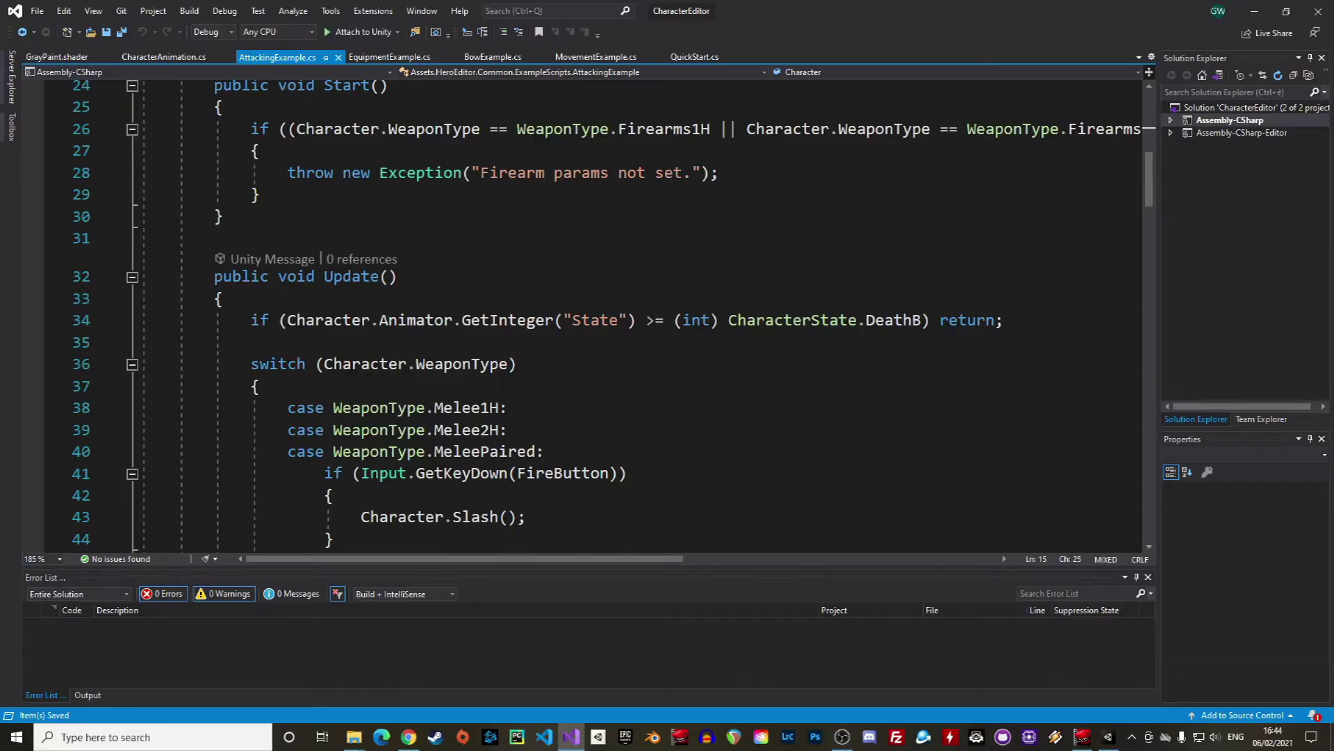
pyautogui.scroll(-1, 576, 408)
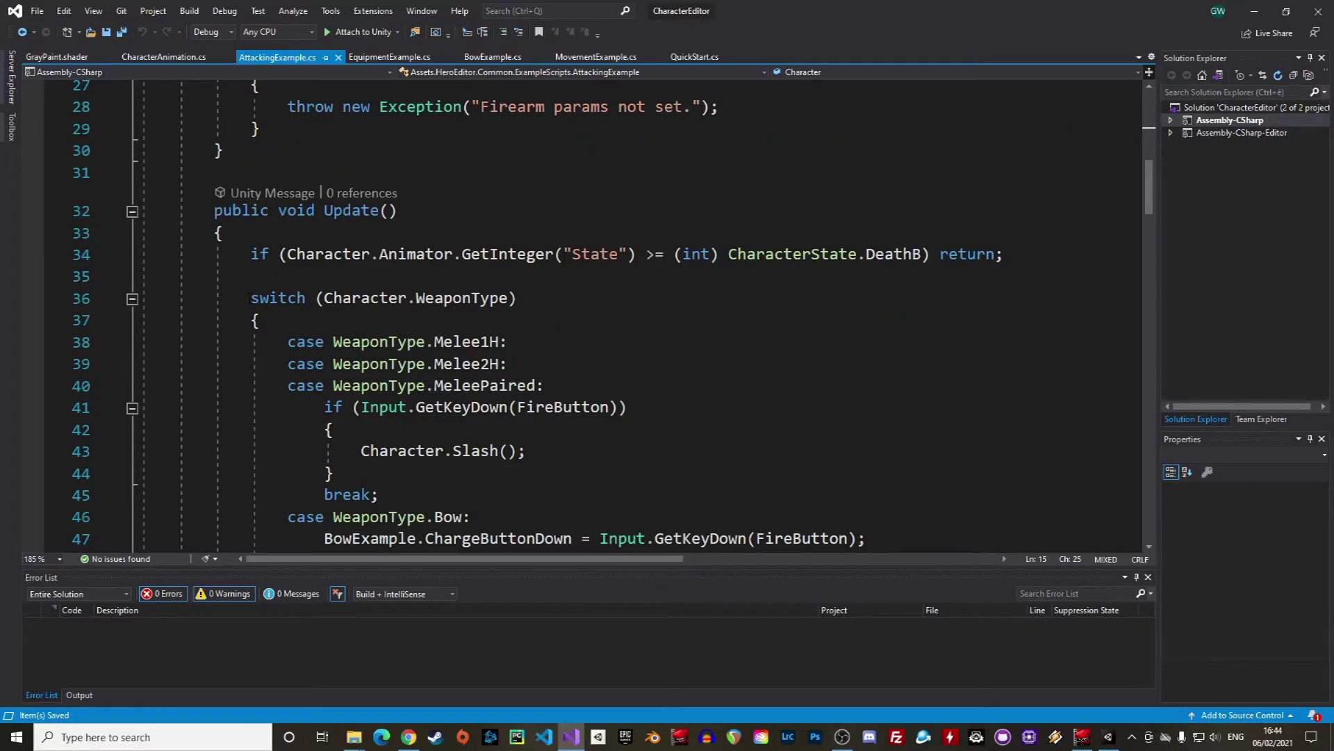
pyautogui.moveTo(250, 298); pyautogui.dragTo(525, 297)
pyautogui.click(621, 322)
pyautogui.scroll(-1, 621, 321)
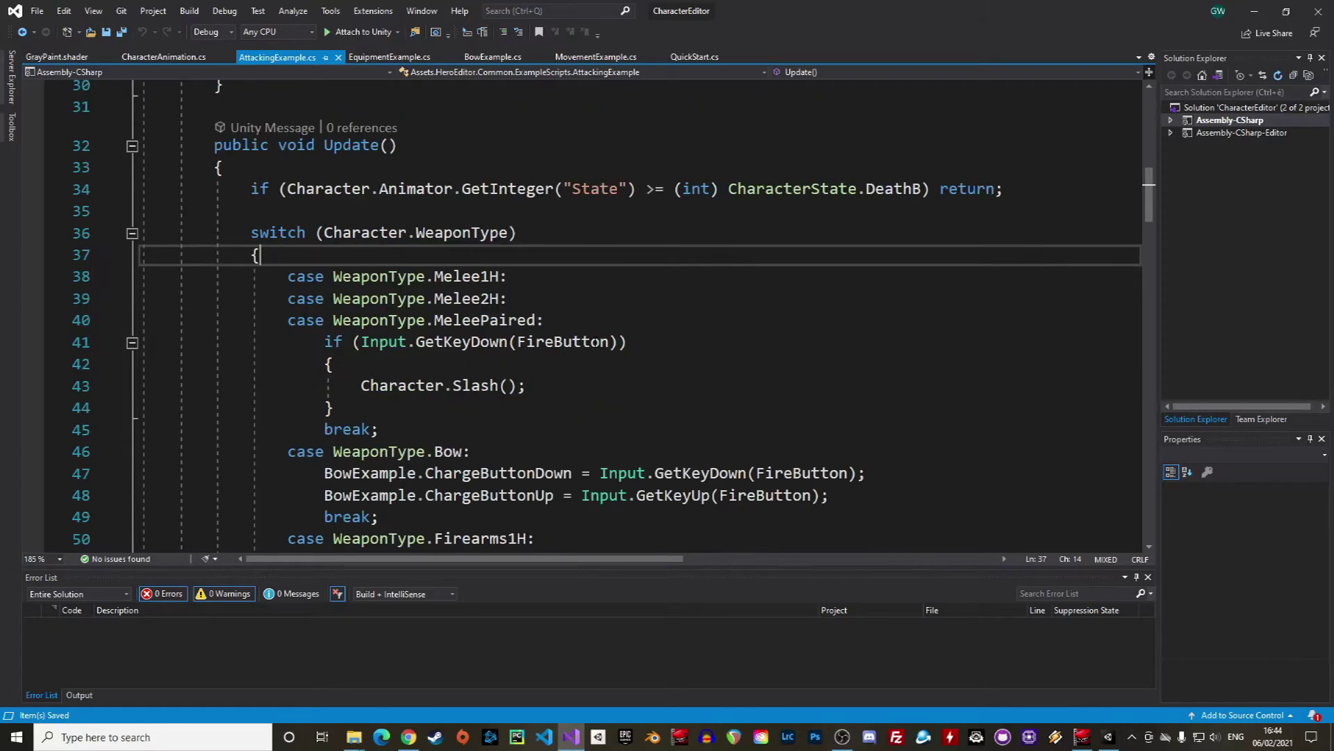
pyautogui.doubleClick(485, 319)
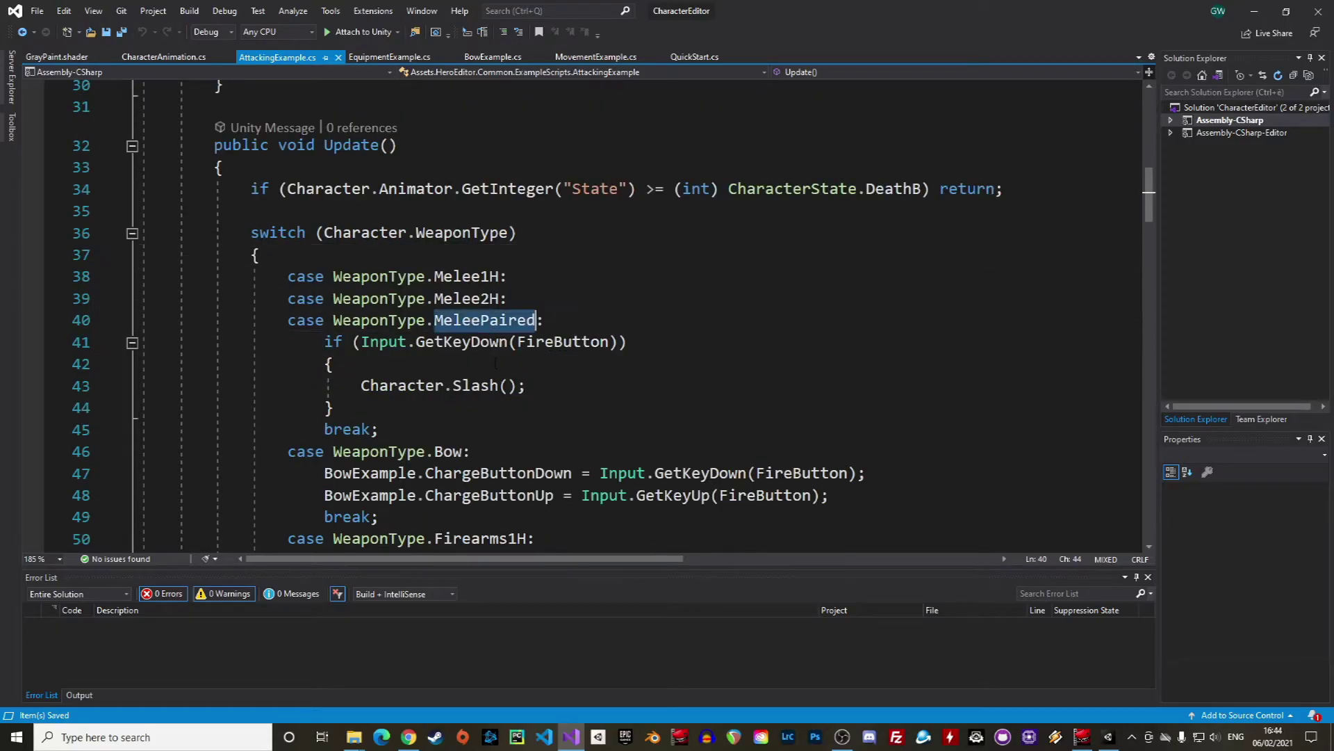
pyautogui.click(545, 387)
pyautogui.scroll(-10, 588, 386)
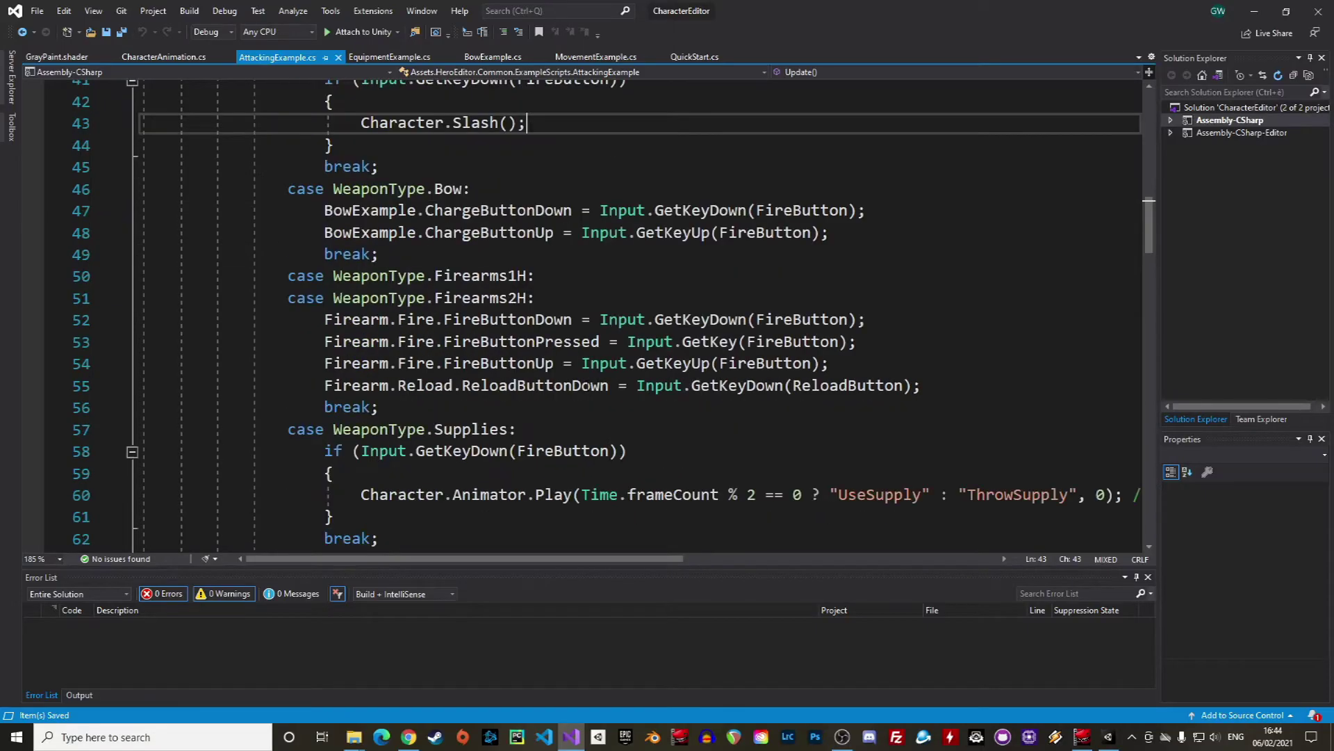
pyautogui.scroll(-4, 587, 386)
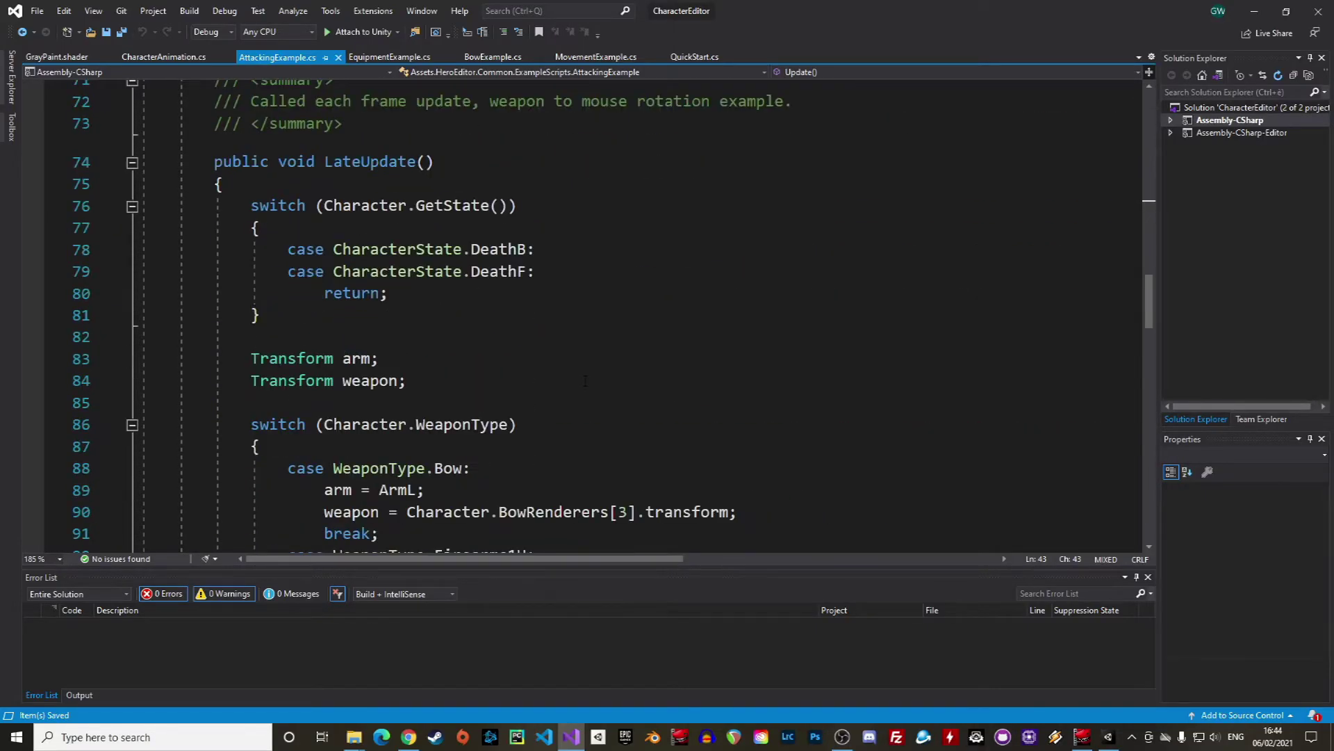
pyautogui.scroll(-4, 580, 362)
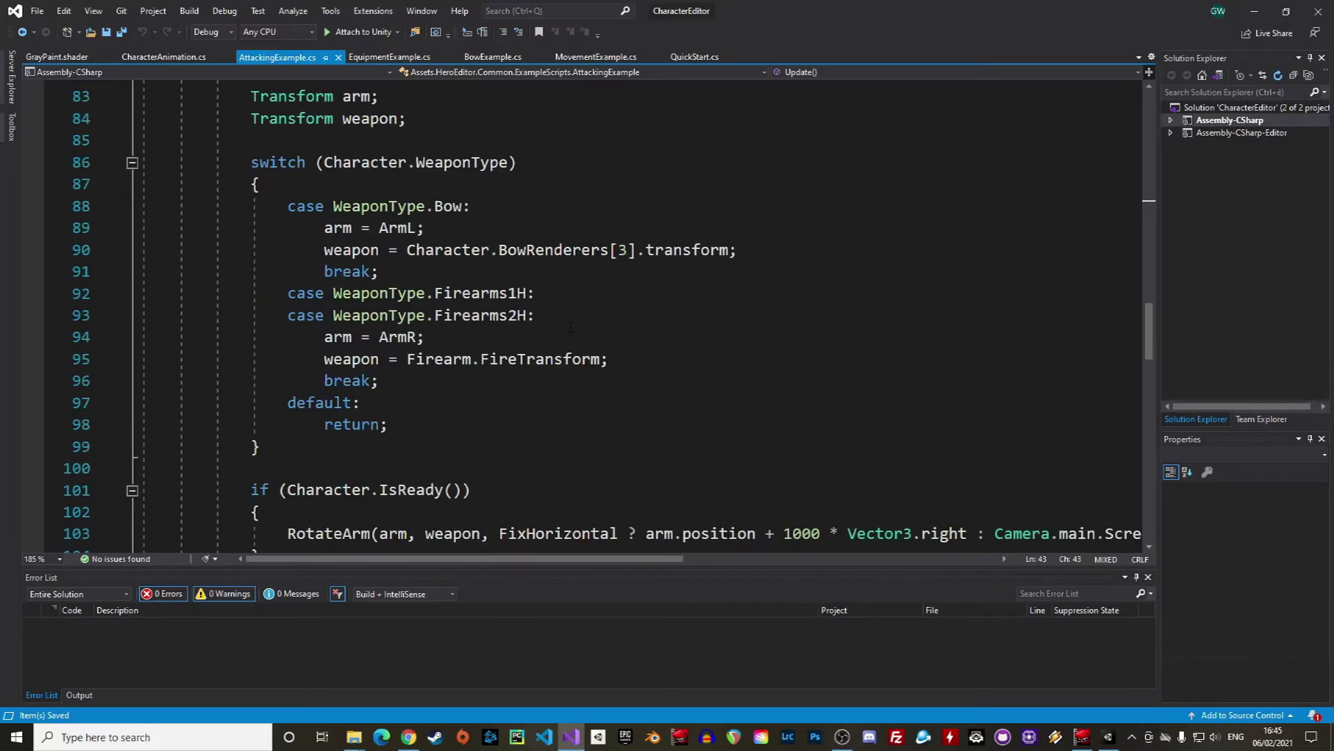
pyautogui.scroll(-8, 571, 326)
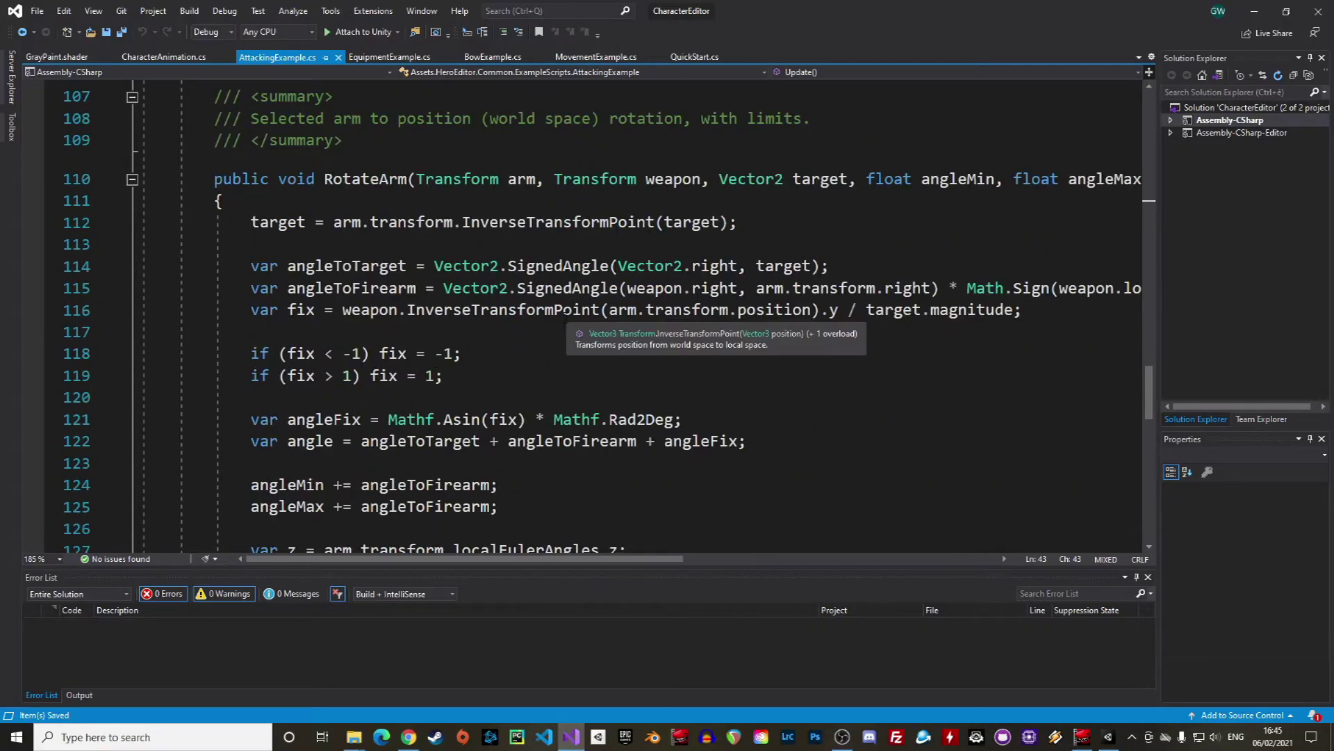
pyautogui.scroll(-9, 581, 313)
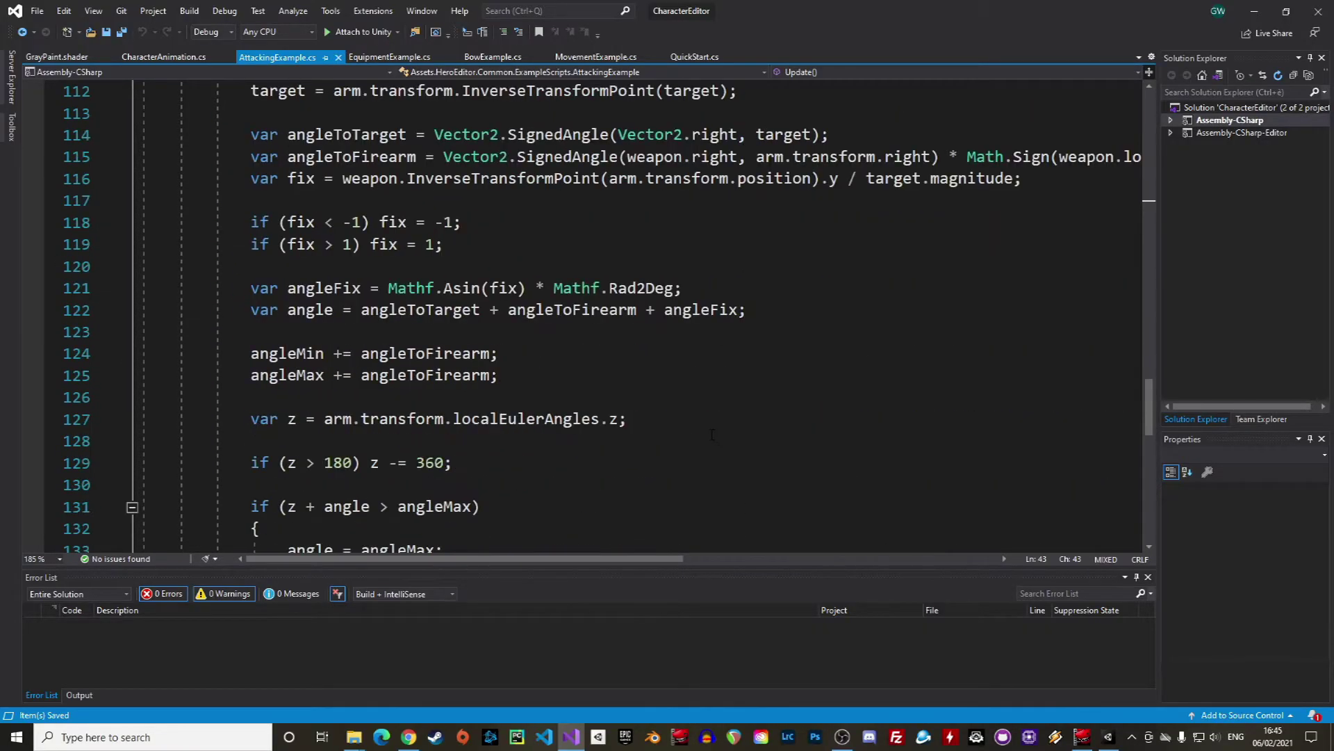
# Open the BowExample object's script in Visual Studio and scroll through BowExample.cs.
pyautogui.click(1109, 737)
pyautogui.click(200, 606)
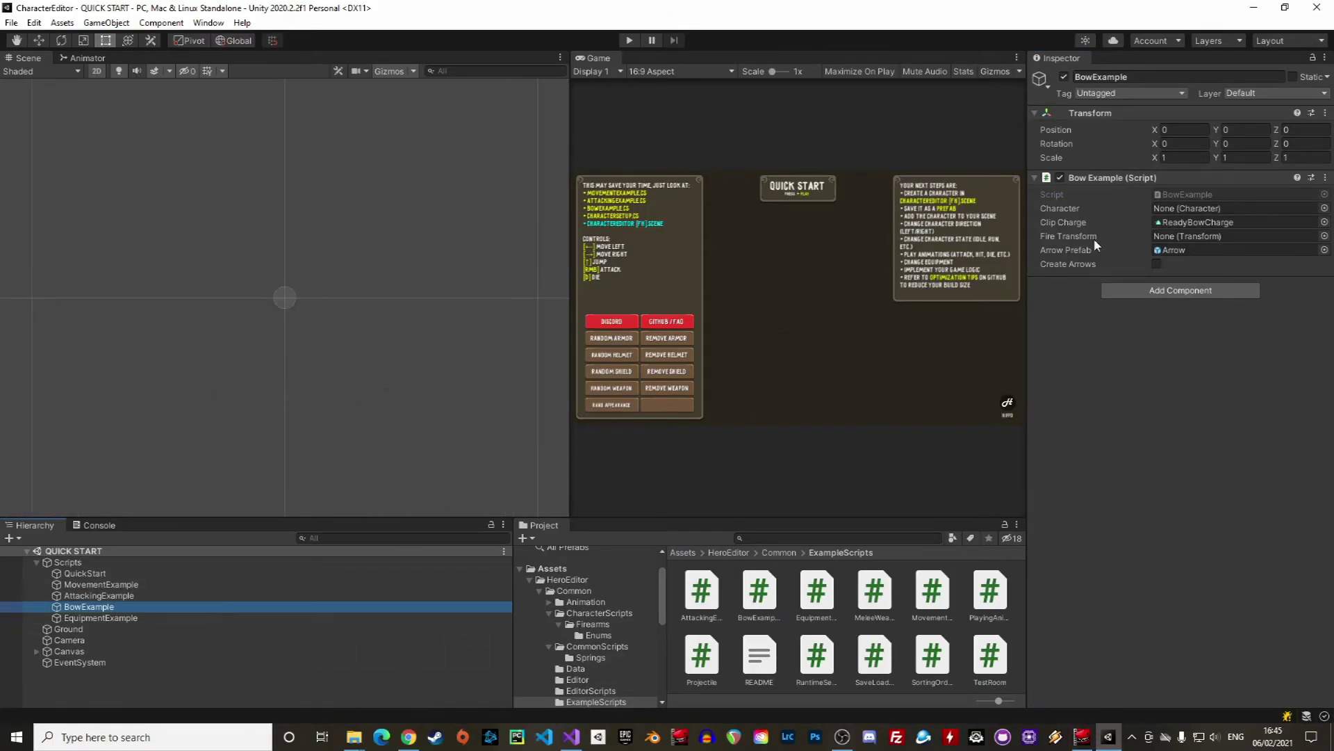
pyautogui.doubleClick(1212, 198)
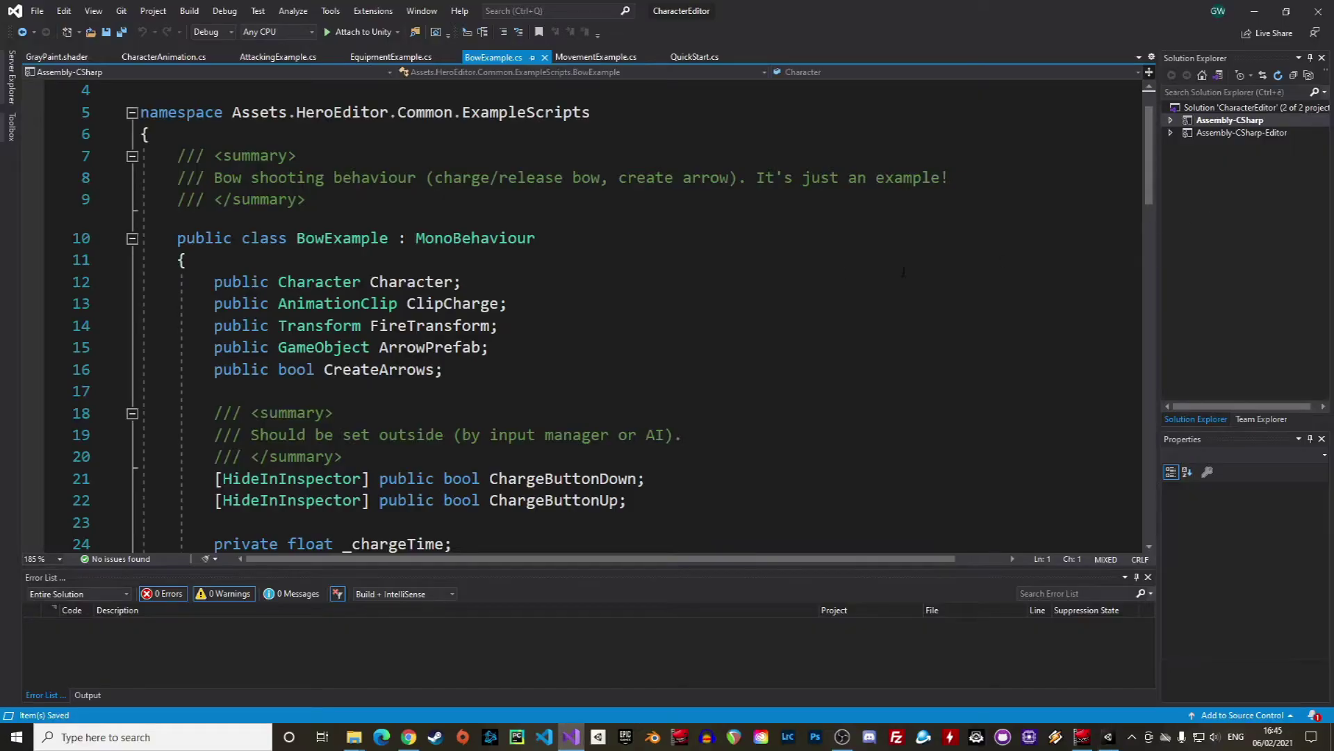
pyautogui.scroll(-2, 772, 290)
pyautogui.scroll(-4, 771, 291)
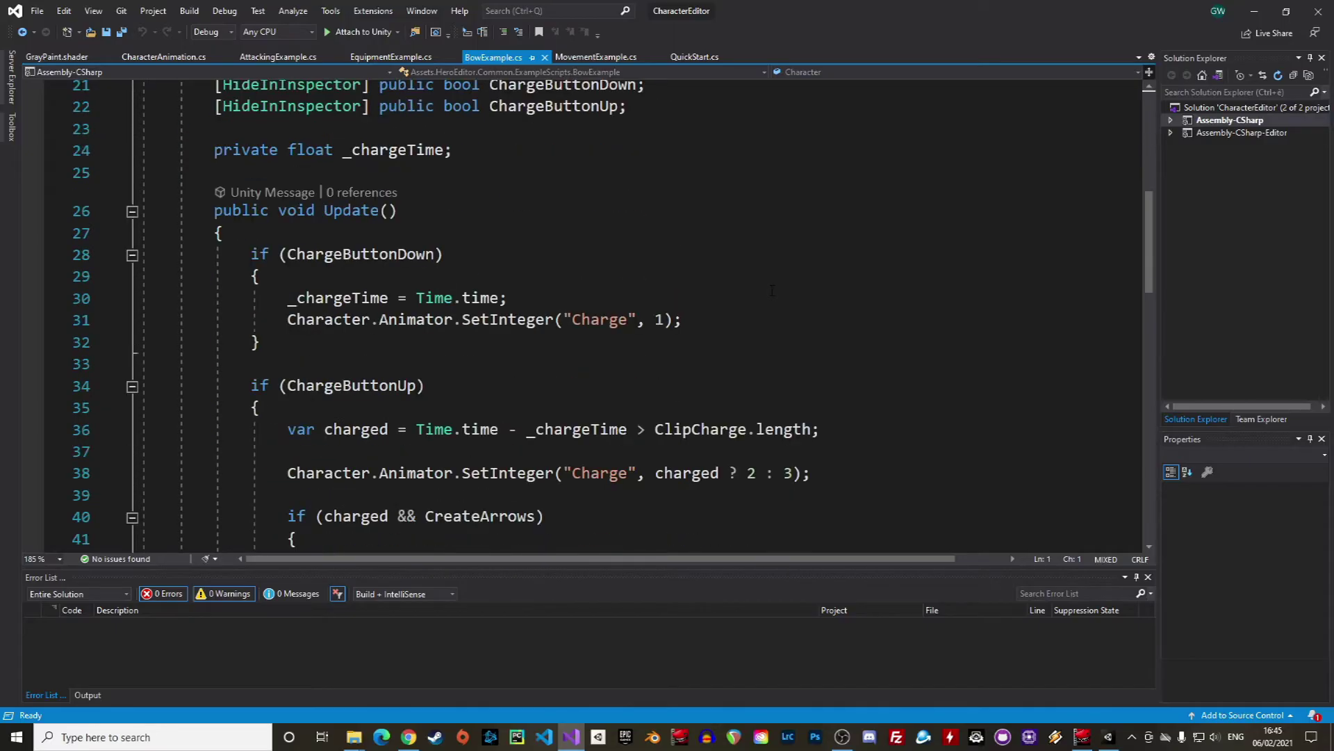
pyautogui.scroll(-12, 771, 290)
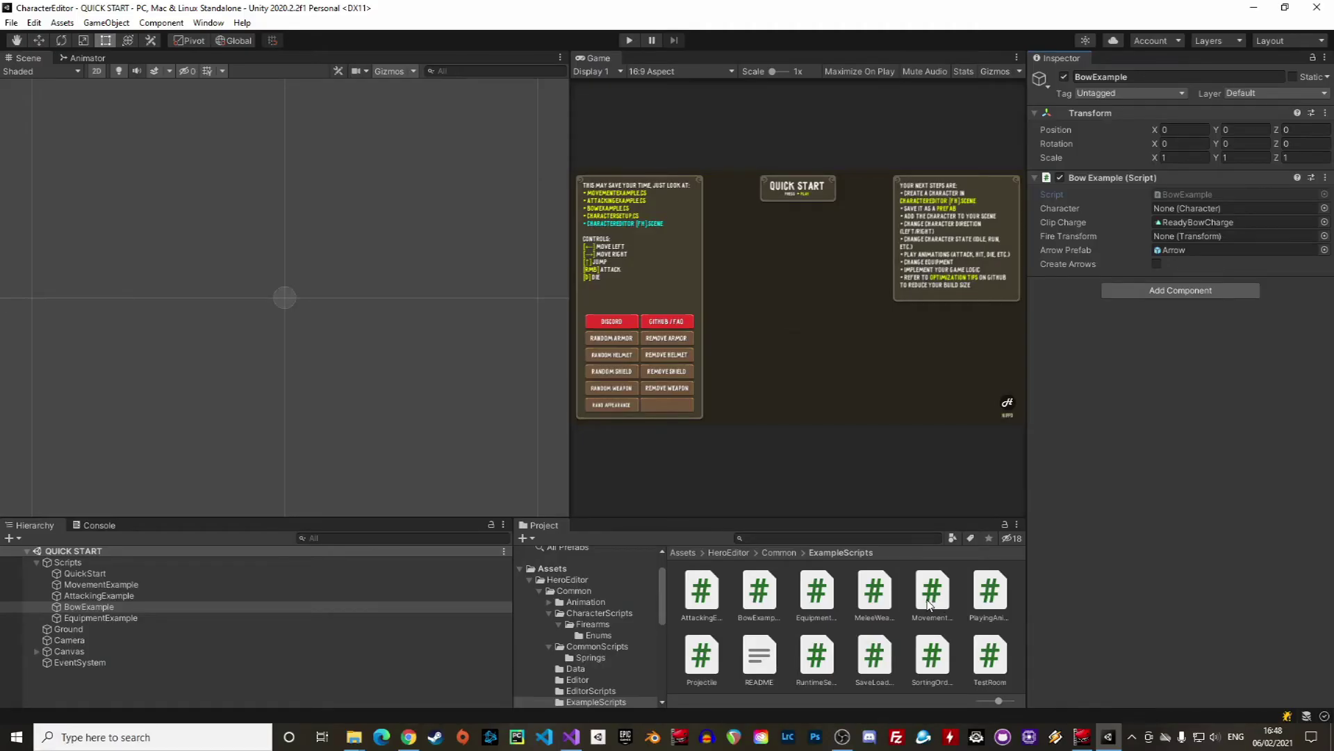
# Open the EquipmentExample object's script in Visual Studio and scroll through it.
pyautogui.click(168, 618)
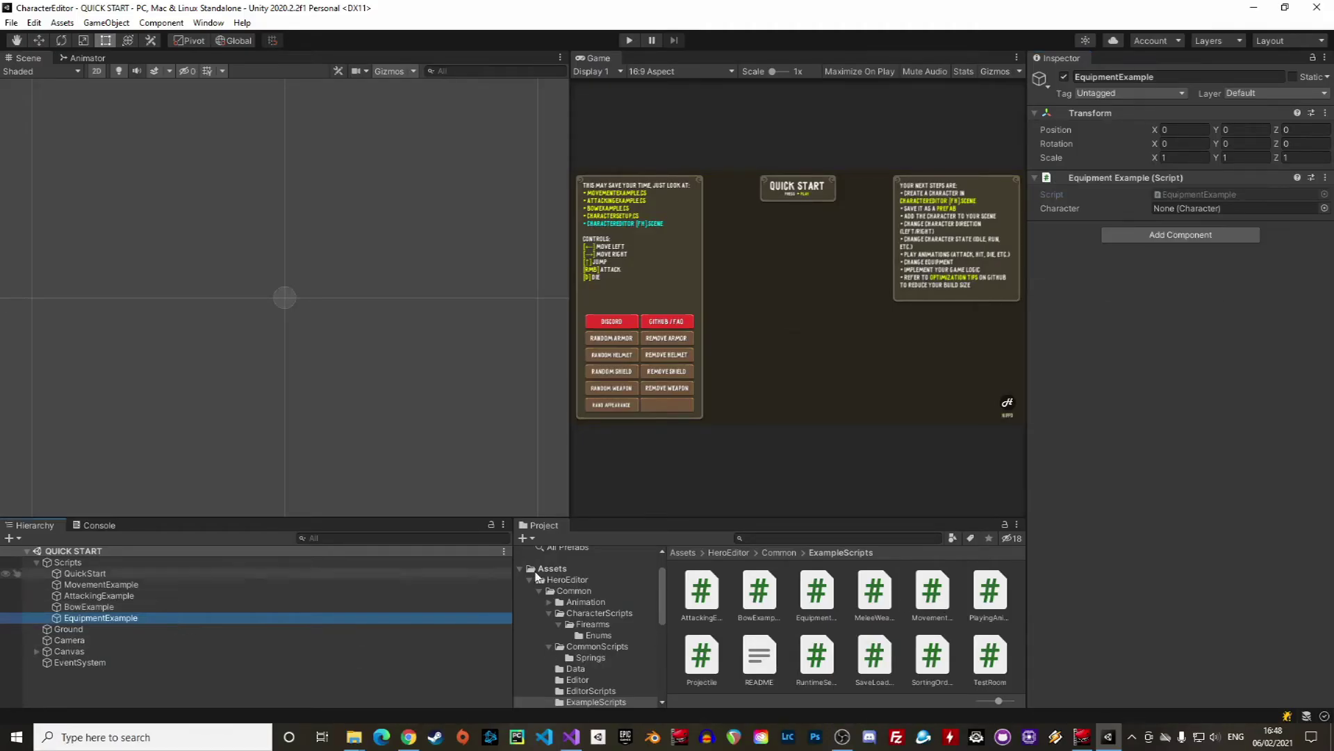
pyautogui.doubleClick(1197, 195)
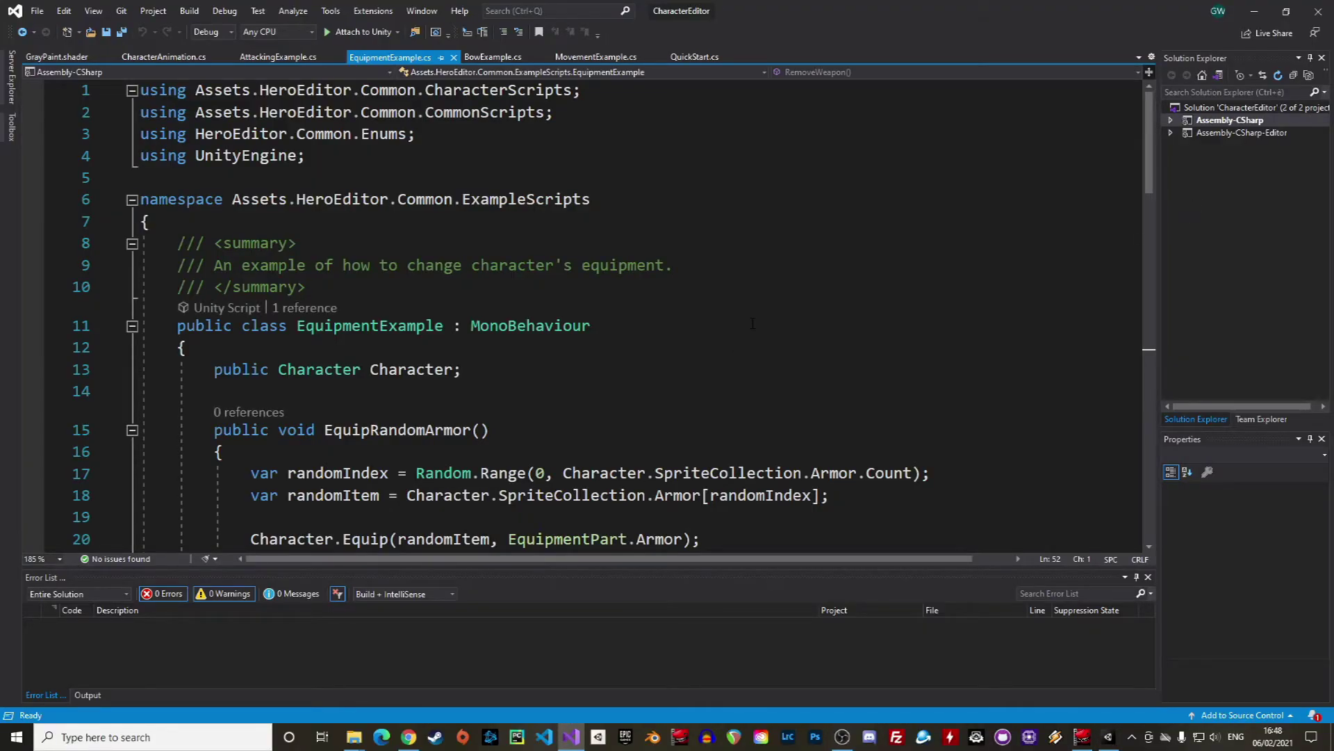
pyautogui.scroll(-1, 753, 323)
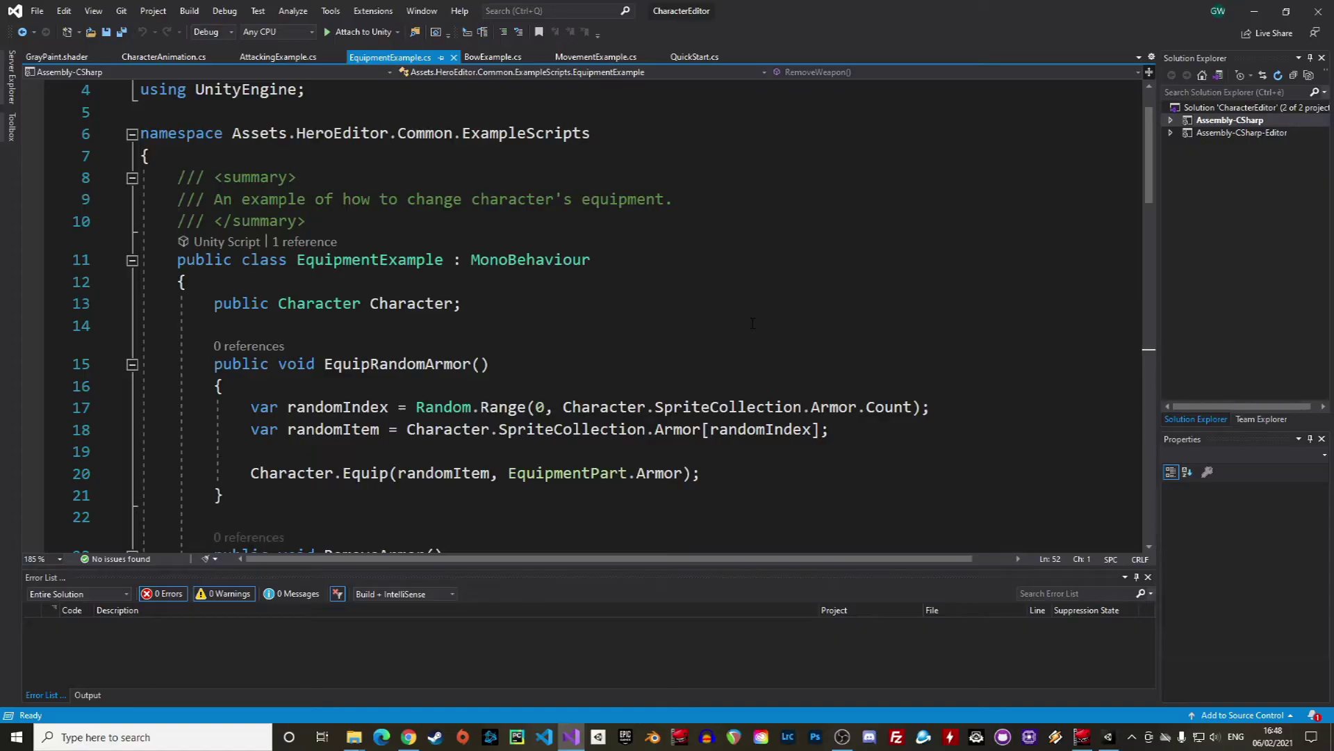
pyautogui.scroll(-1, 753, 323)
pyautogui.rightClick(753, 323)
pyautogui.click(213, 259)
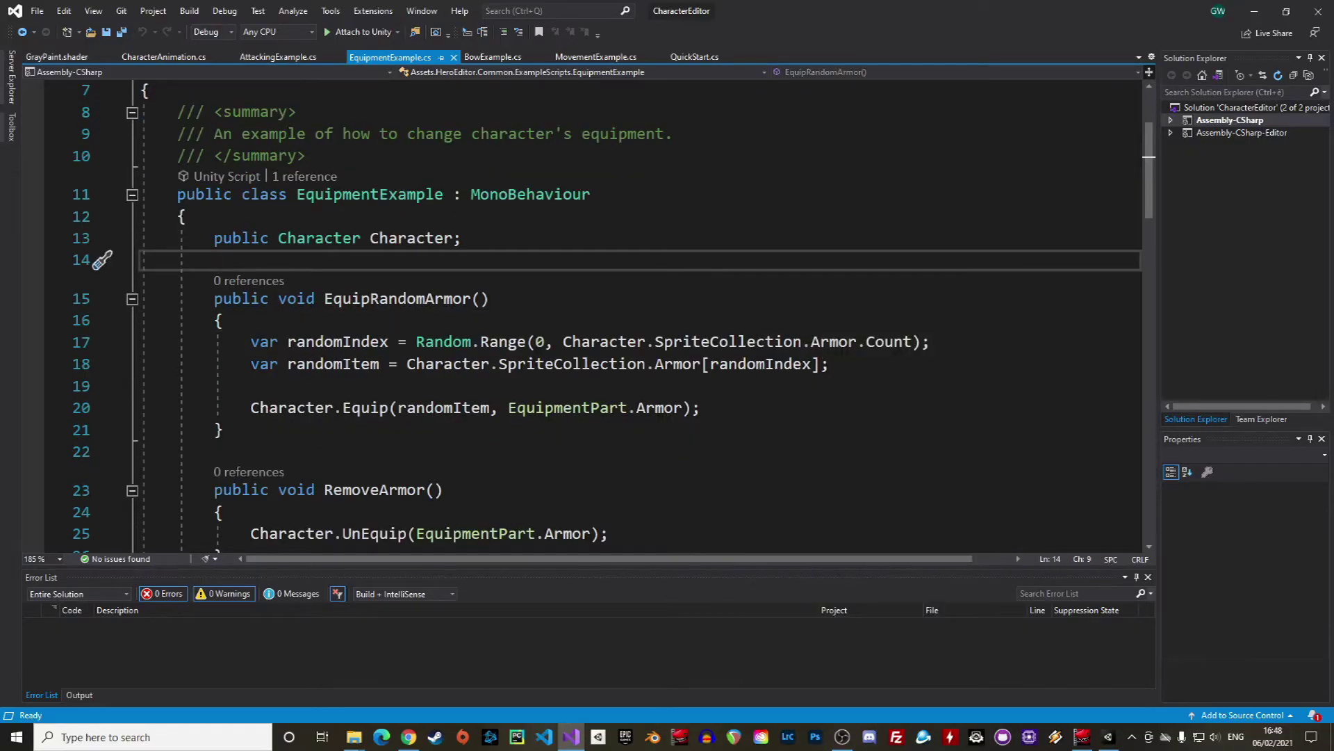
# Examine the Armor SpriteCollection, the Character.Equip call and the helmet UnEquip call.
pyautogui.moveTo(738, 342)
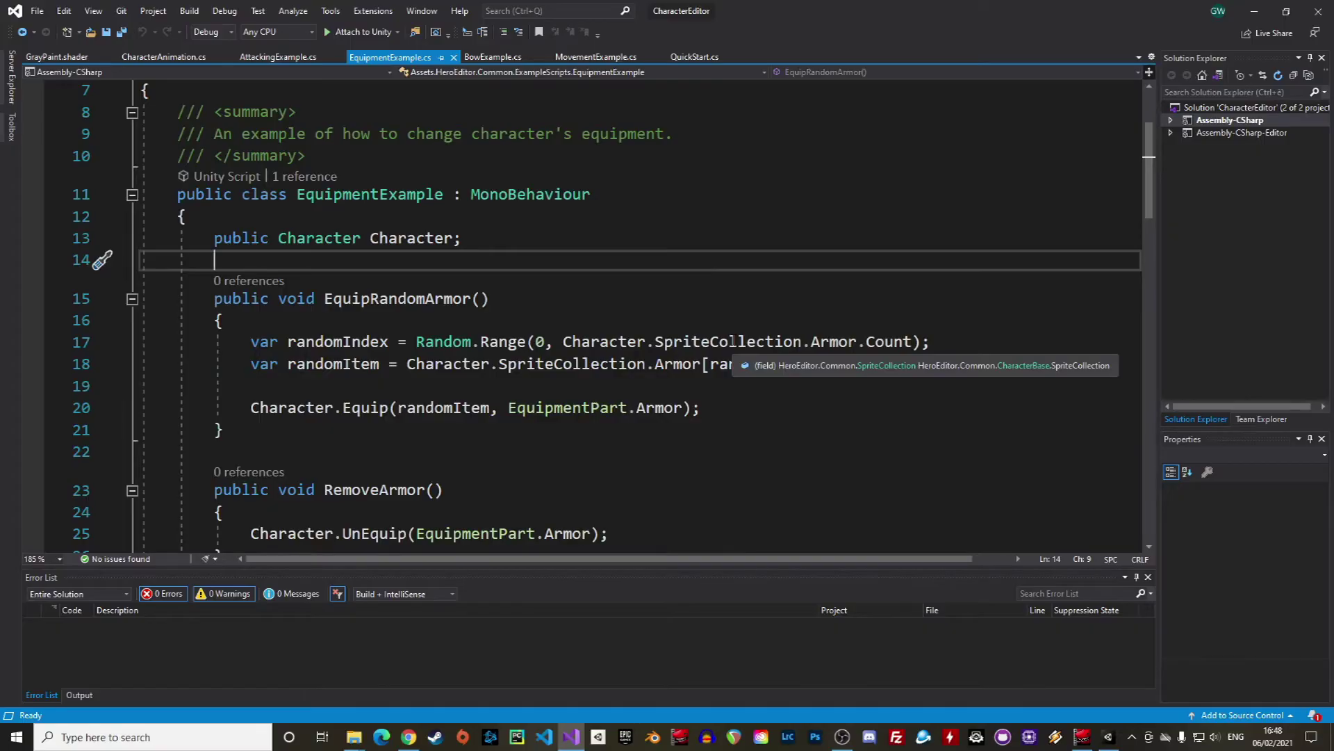
pyautogui.click(738, 343)
pyautogui.click(859, 342)
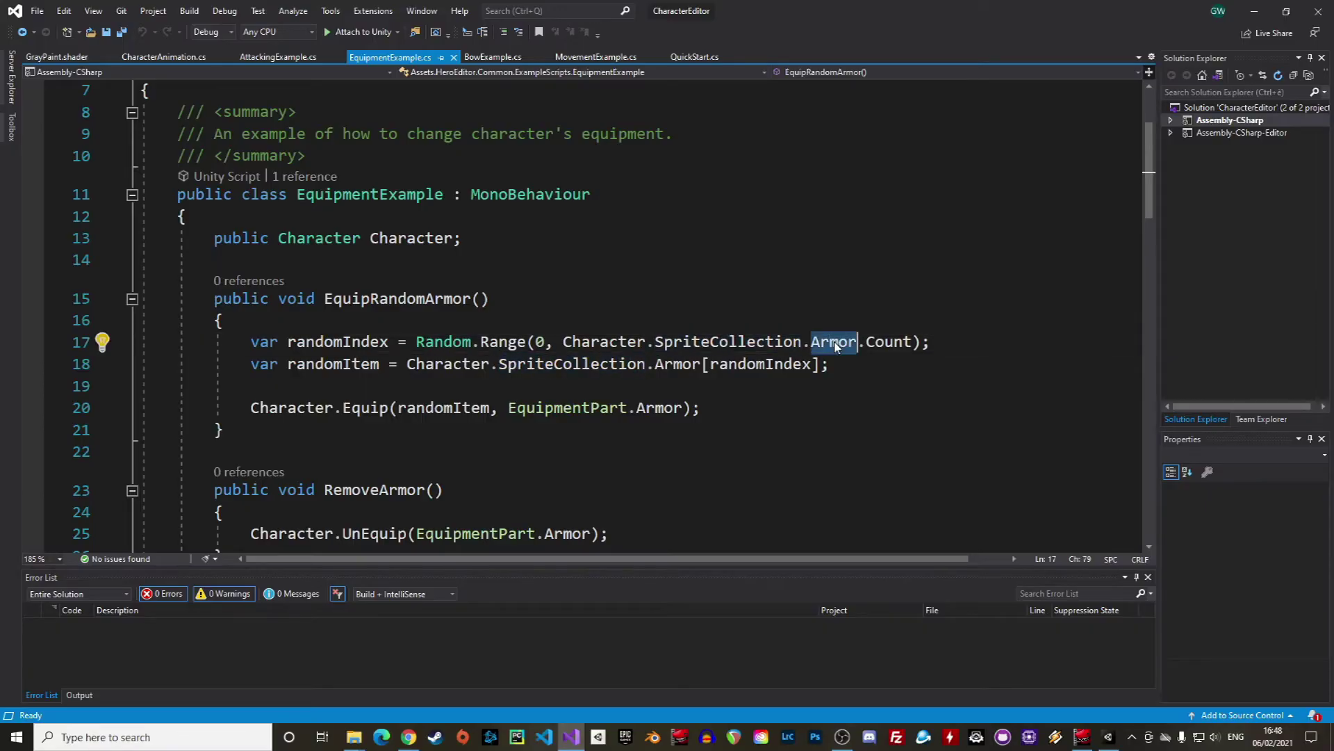
pyautogui.click(716, 442)
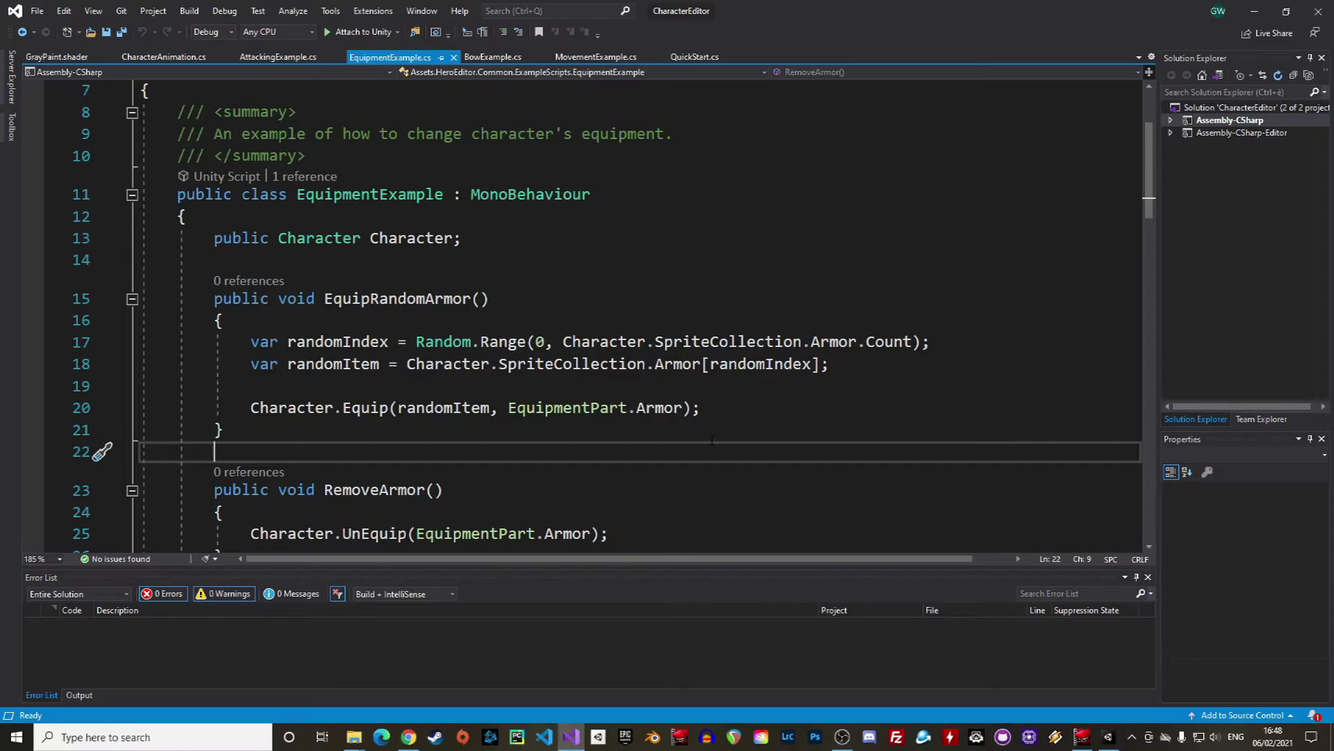
pyautogui.scroll(-5, 712, 440)
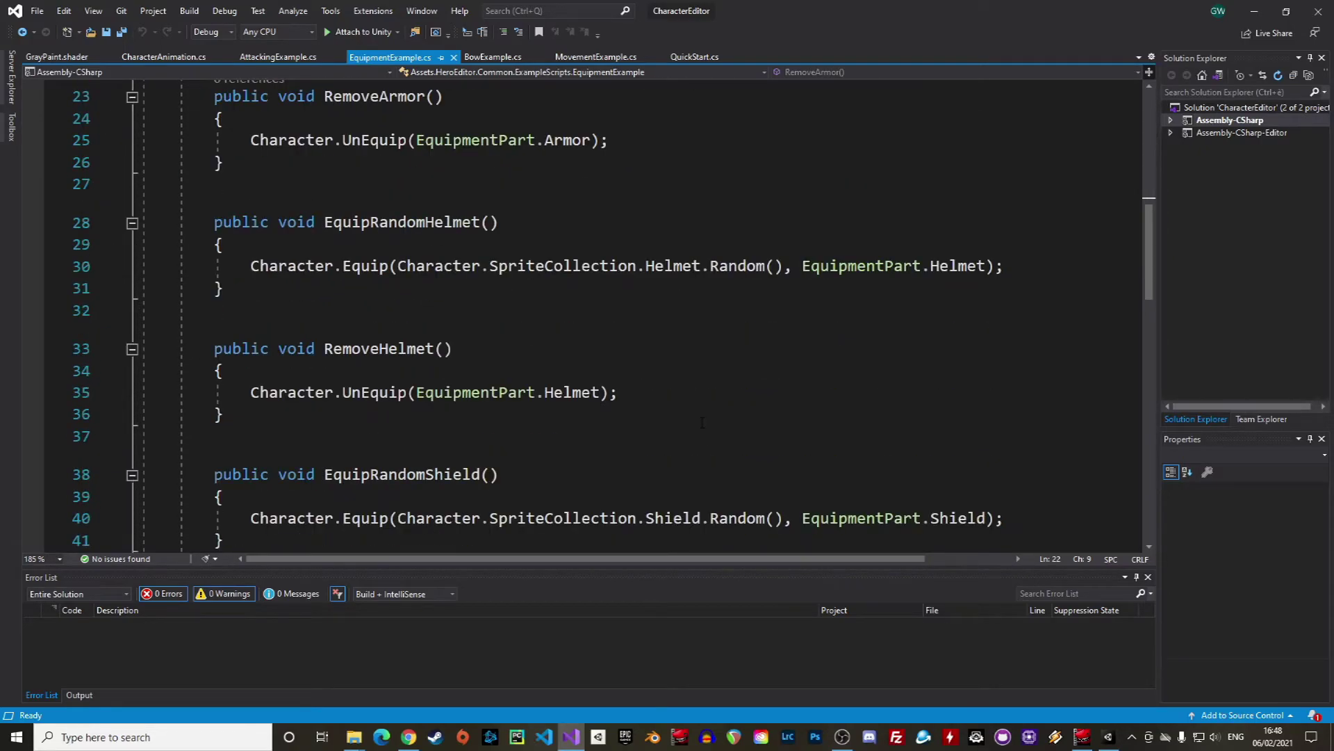
pyautogui.moveTo(251, 267); pyautogui.dragTo(397, 266)
pyautogui.click(587, 280)
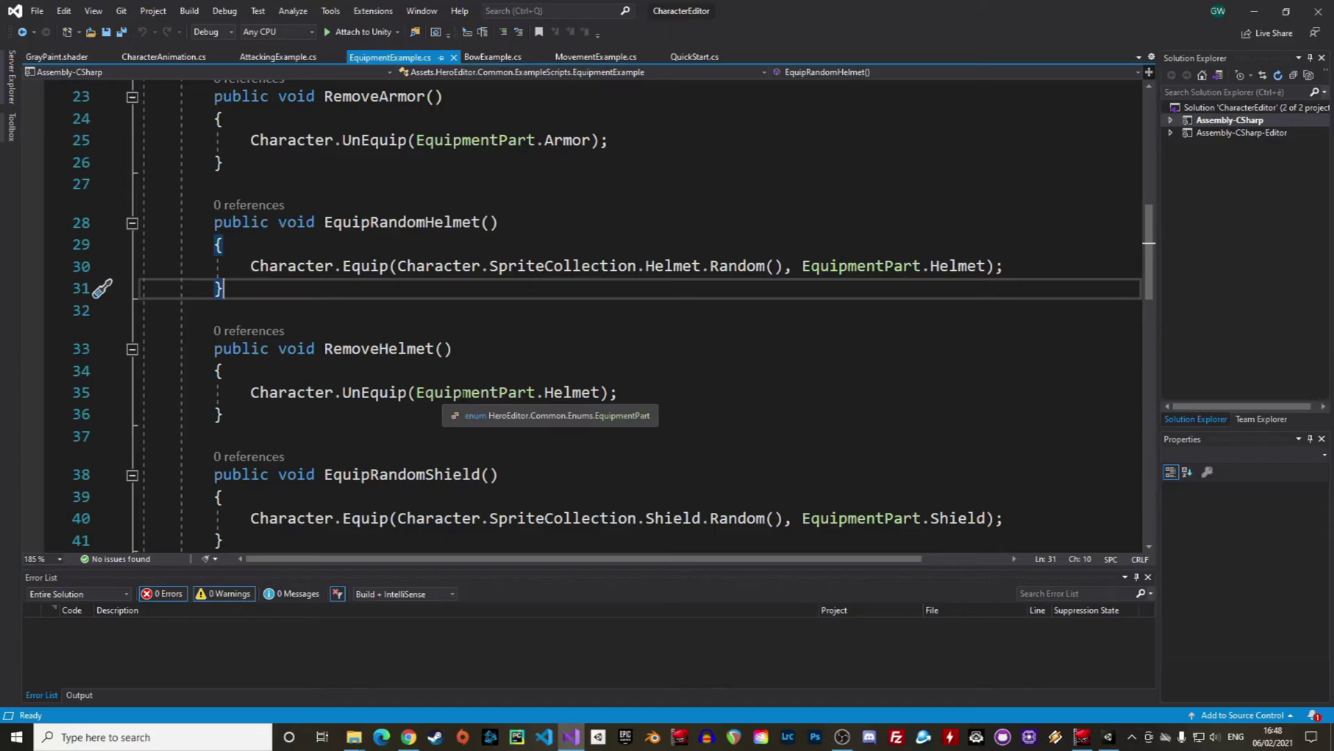
pyautogui.click(620, 393)
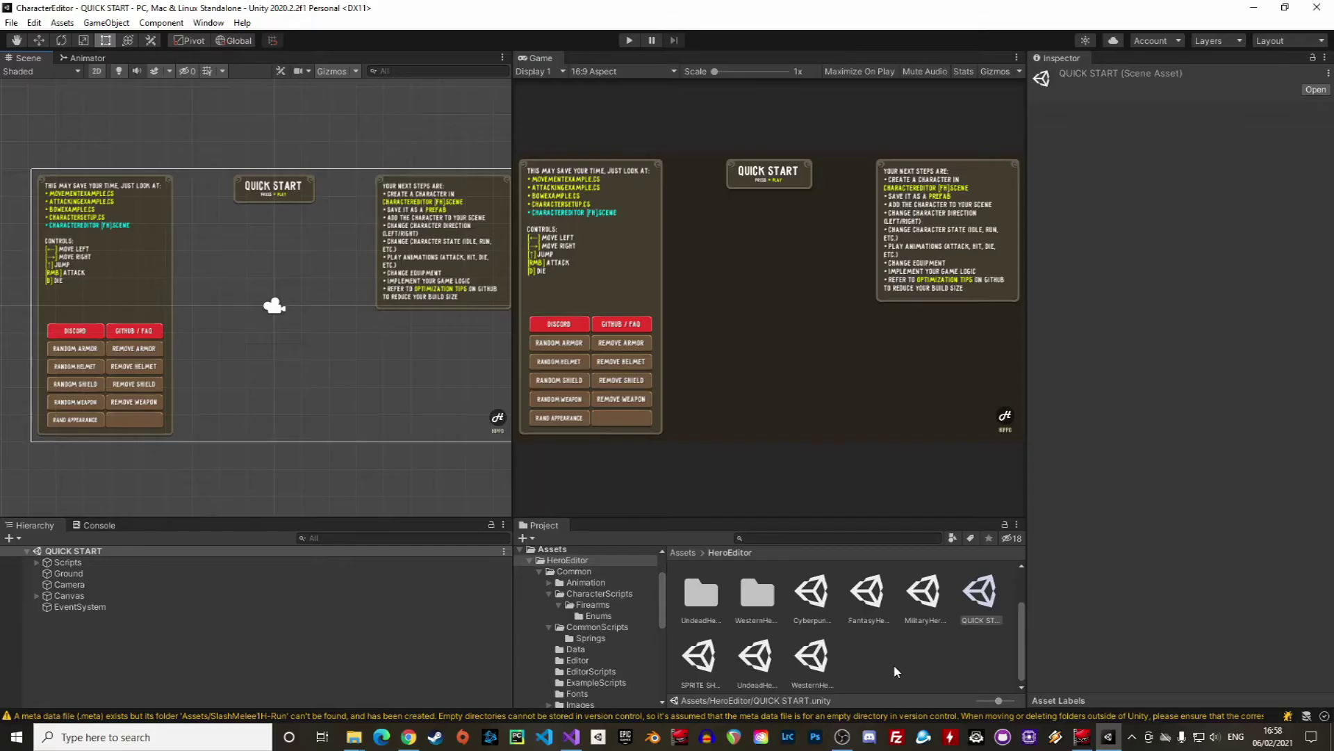
# Open and run the SPRITE SHEET MAKER scene with a wider Game view.
pyautogui.click(698, 657)
pyautogui.doubleClick(698, 659)
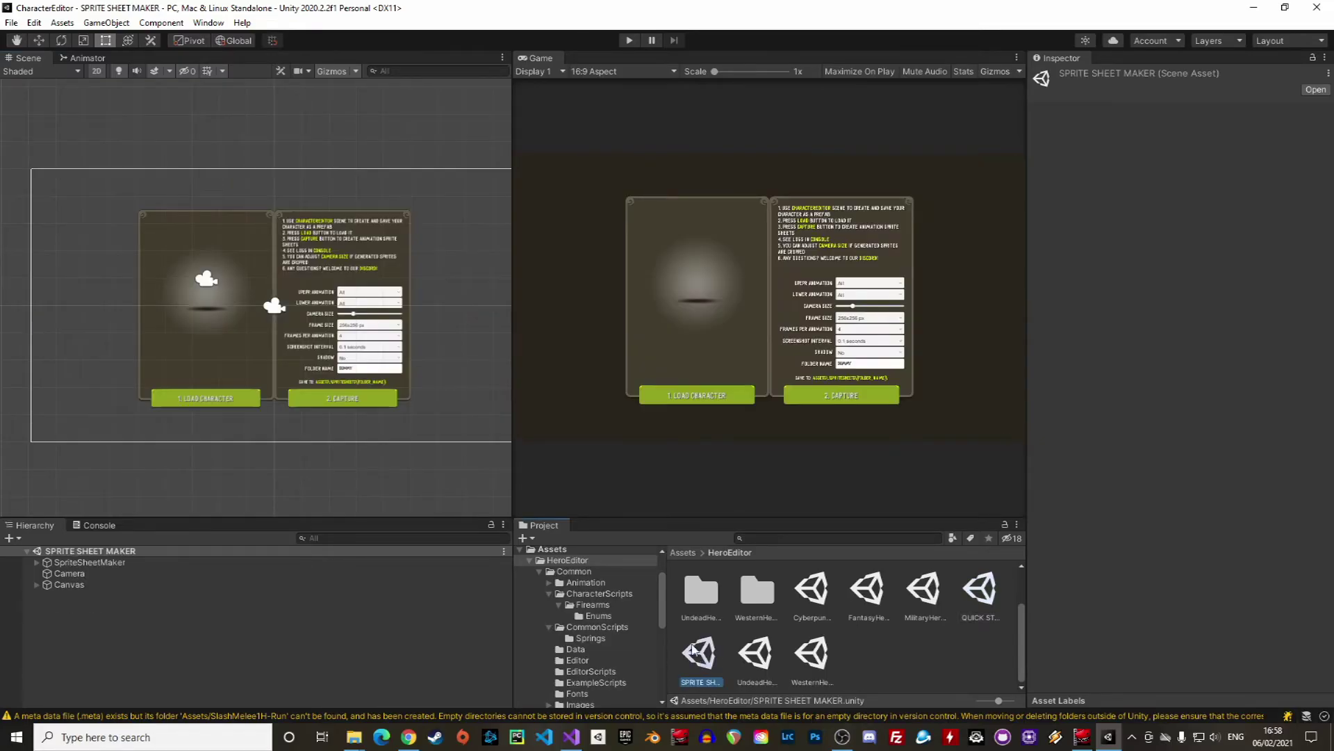
pyautogui.click(626, 40)
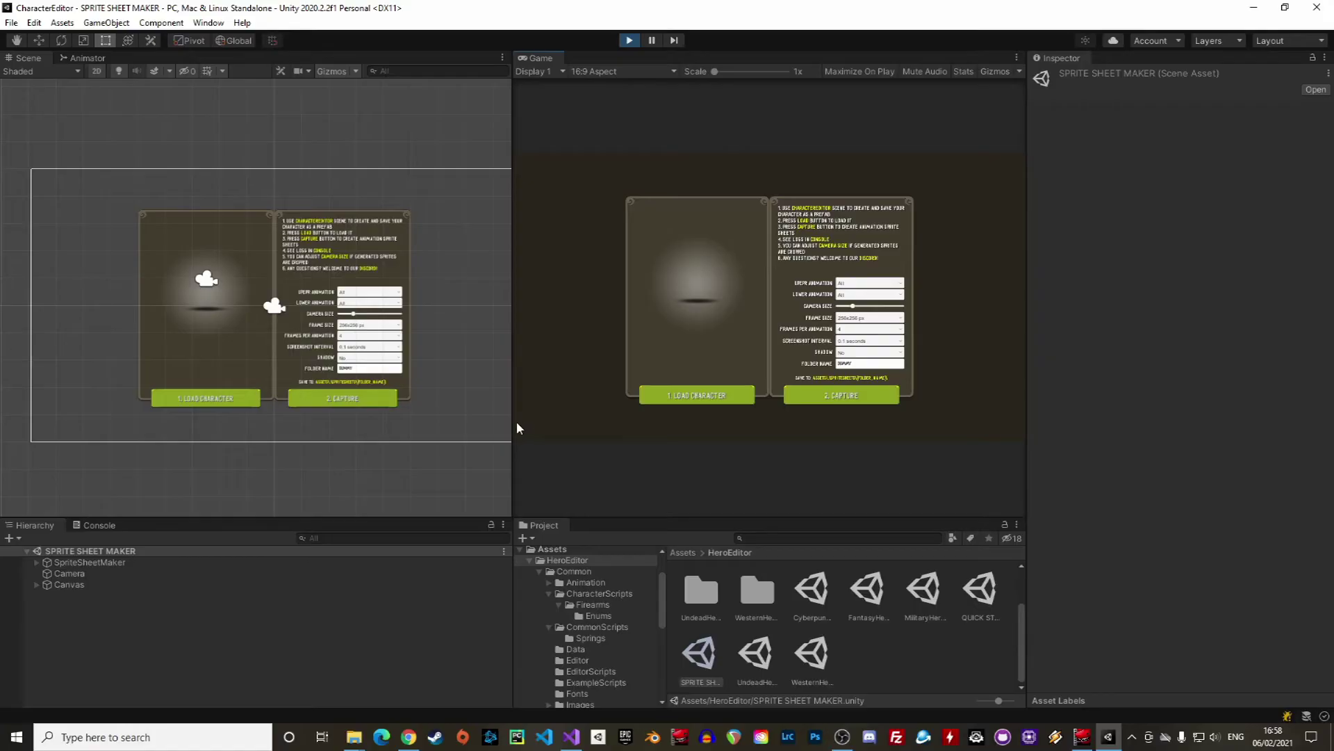
pyautogui.moveTo(514, 420); pyautogui.dragTo(278, 424)
# Load the Assets/Test.prefab character into the sprite sheet maker.
pyautogui.click(511, 442)
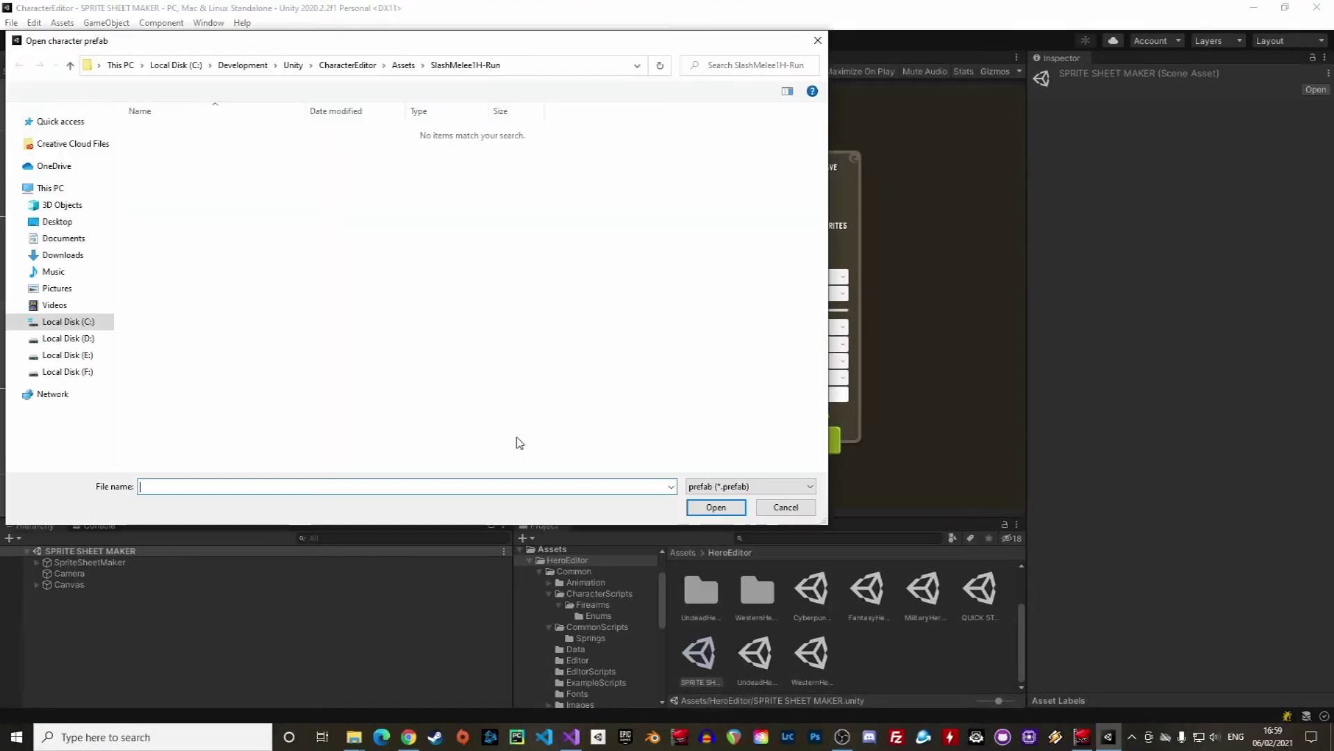
pyautogui.click(351, 65)
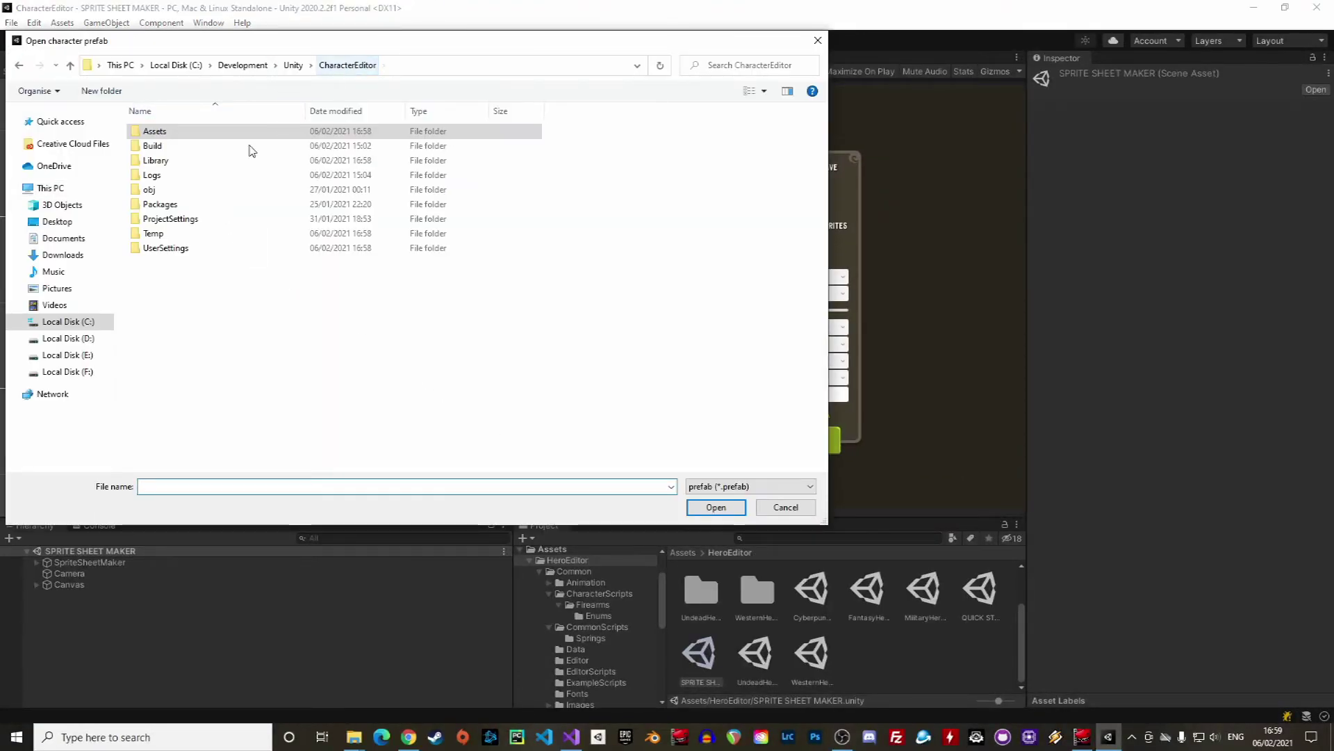
pyautogui.doubleClick(191, 131)
pyautogui.doubleClick(163, 174)
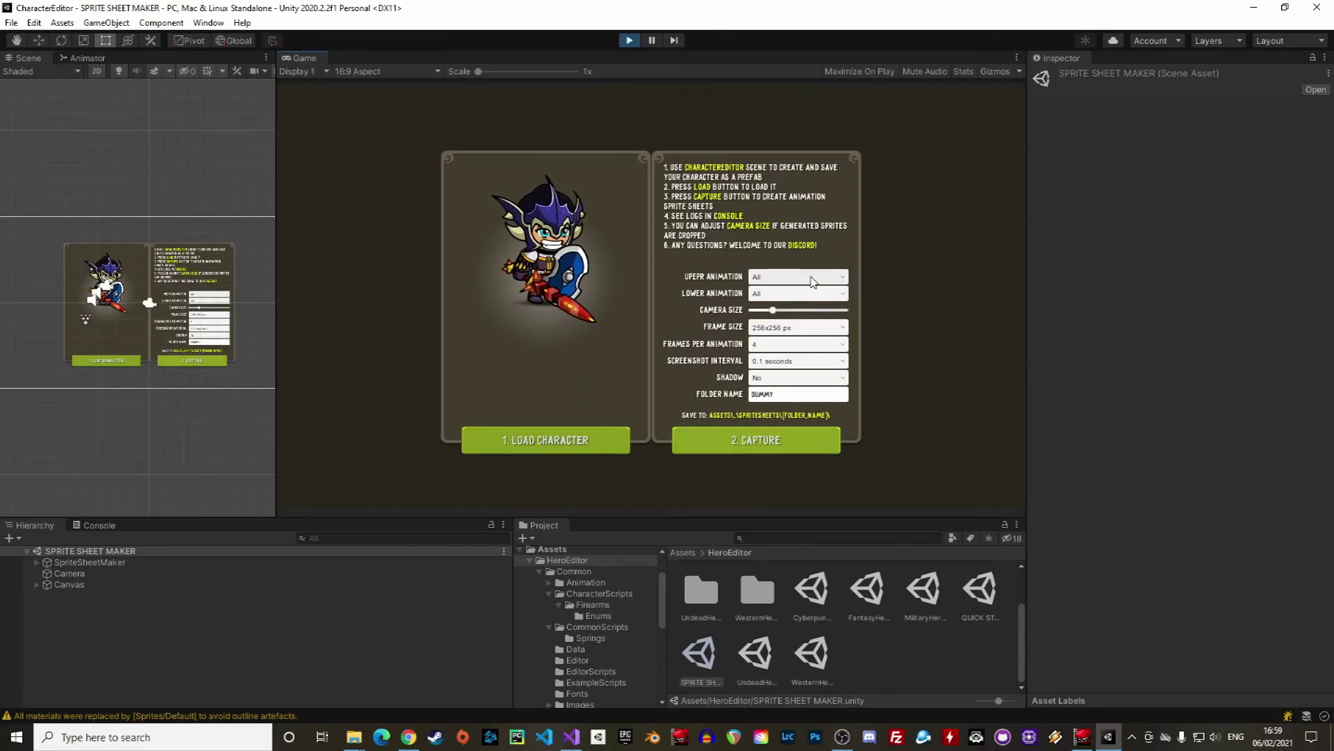
# Set the lower-body animation to Walk and the upper-body animation to SlashMelee1H.
pyautogui.click(804, 299)
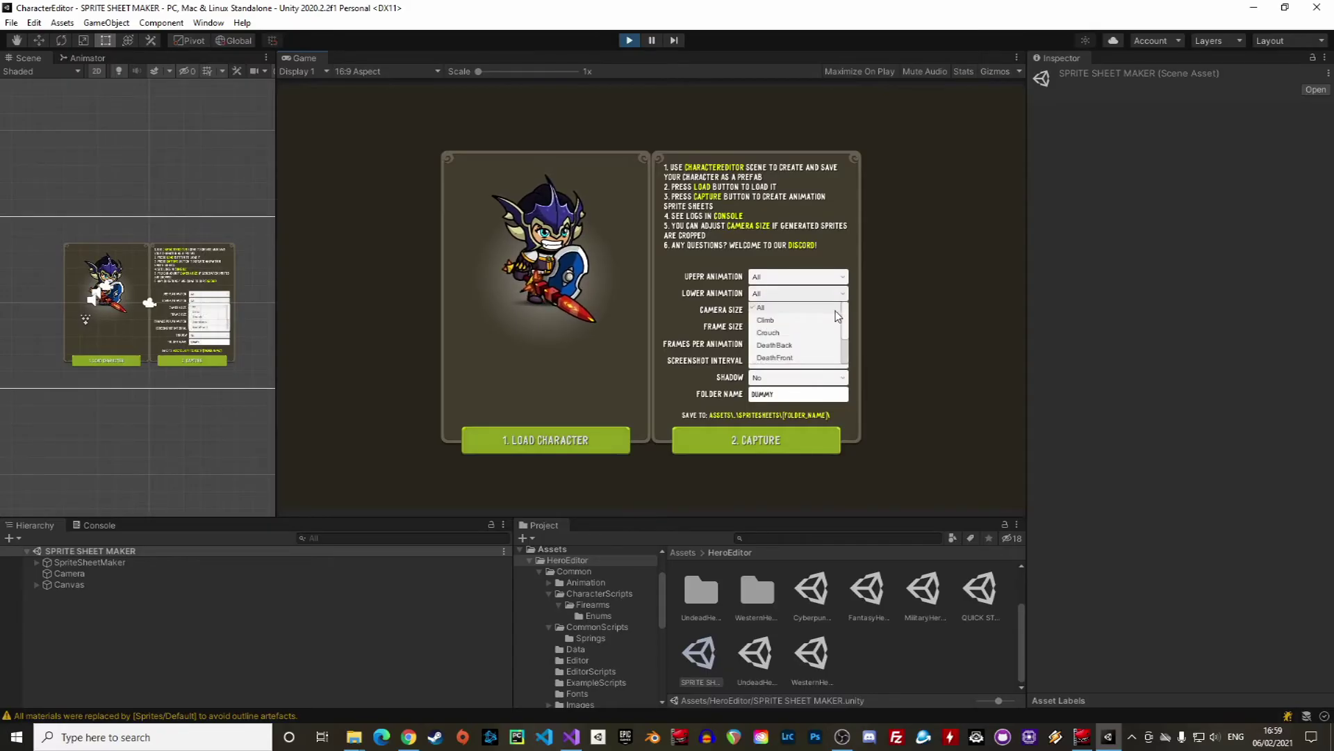
pyautogui.click(846, 325)
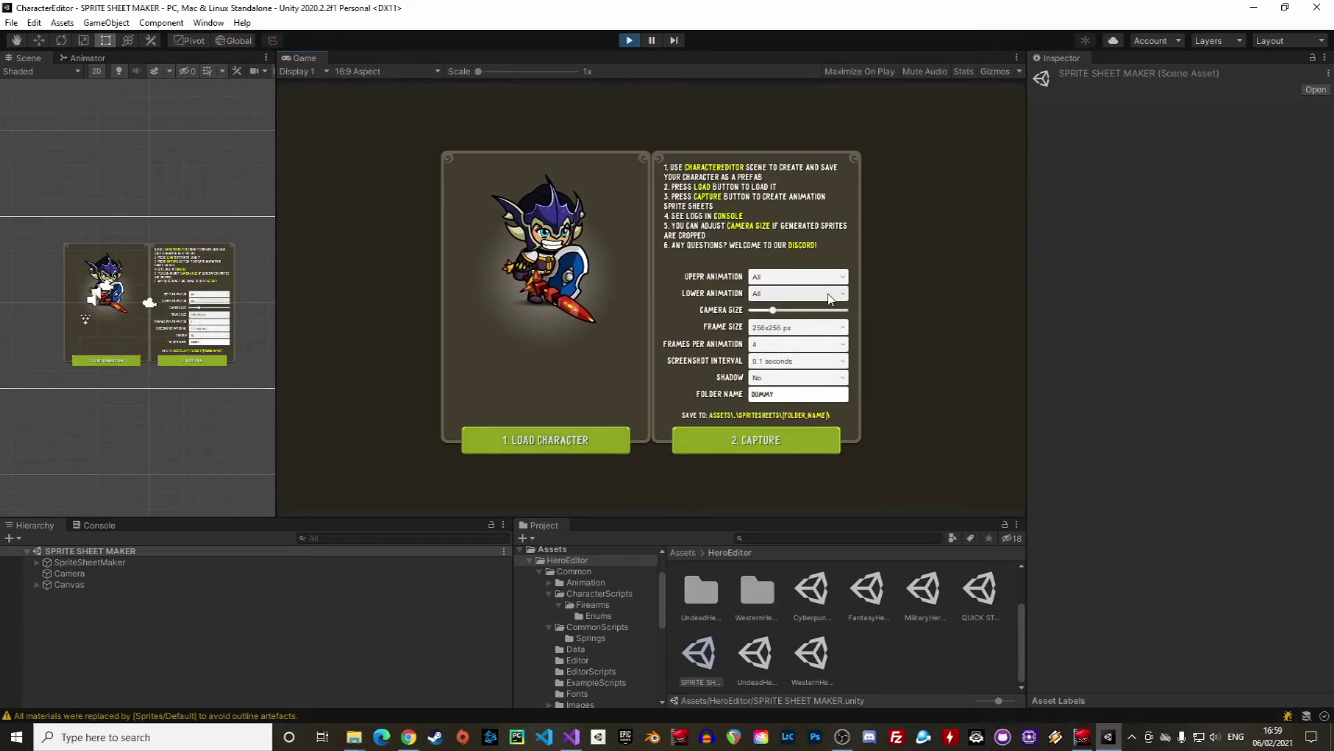
pyautogui.click(829, 298)
pyautogui.scroll(-5, 850, 347)
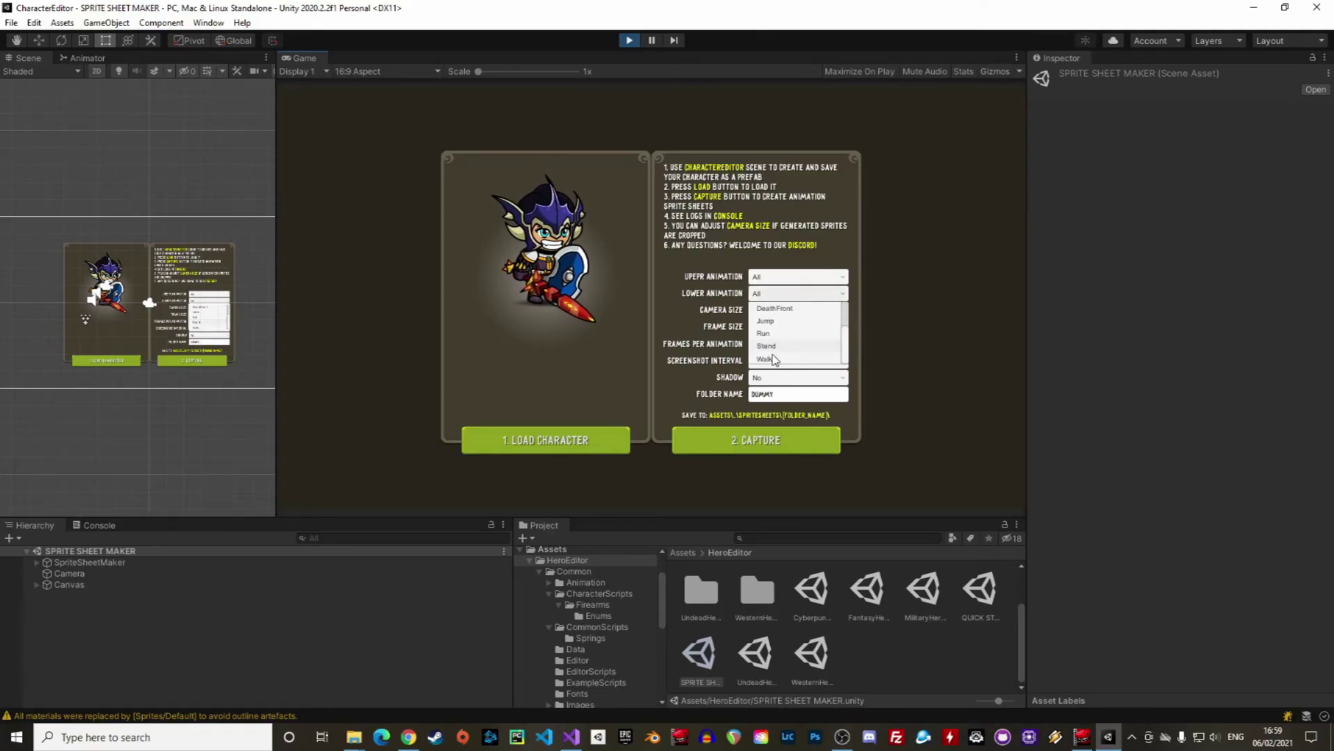
pyautogui.click(774, 359)
pyautogui.click(799, 277)
pyautogui.scroll(-3, 848, 314)
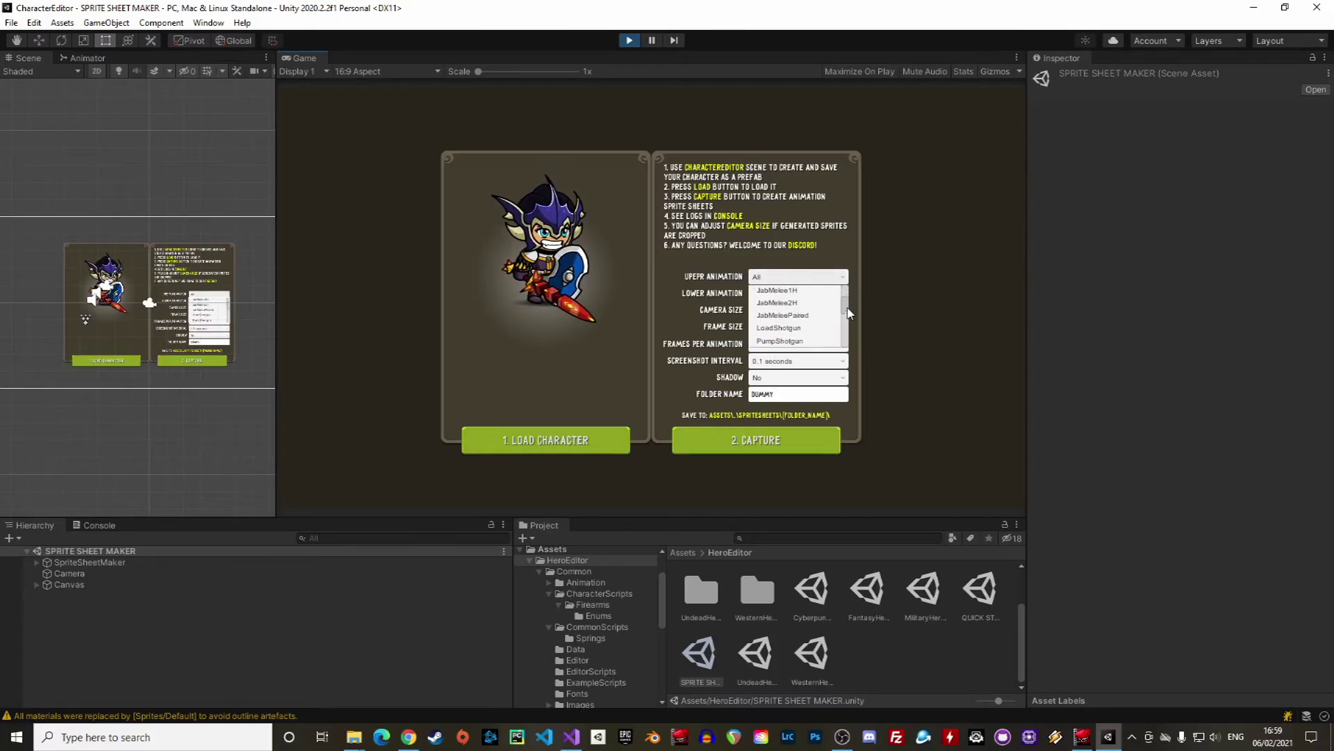
pyautogui.scroll(-3, 848, 314)
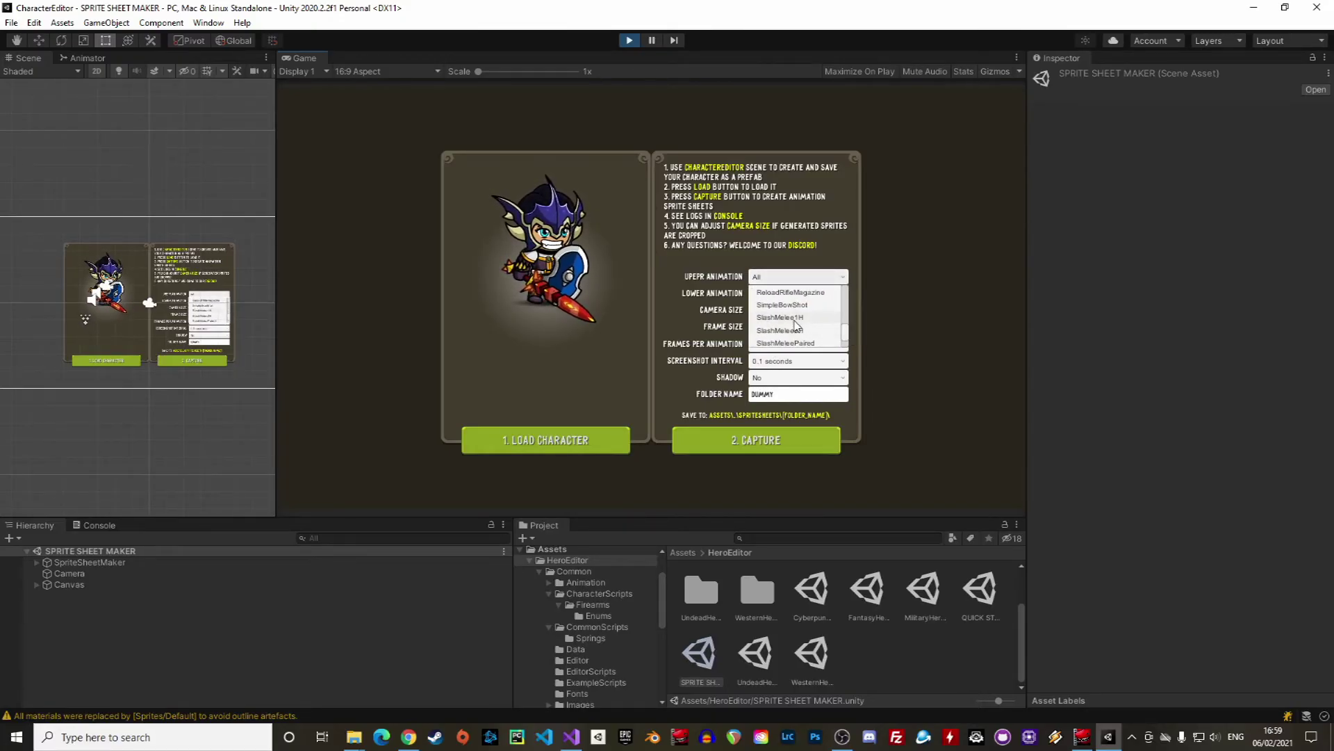
pyautogui.click(794, 319)
# Capture at 1024x1024 px frame size, 16 frames per animation, into folder 'test'.
pyautogui.click(803, 327)
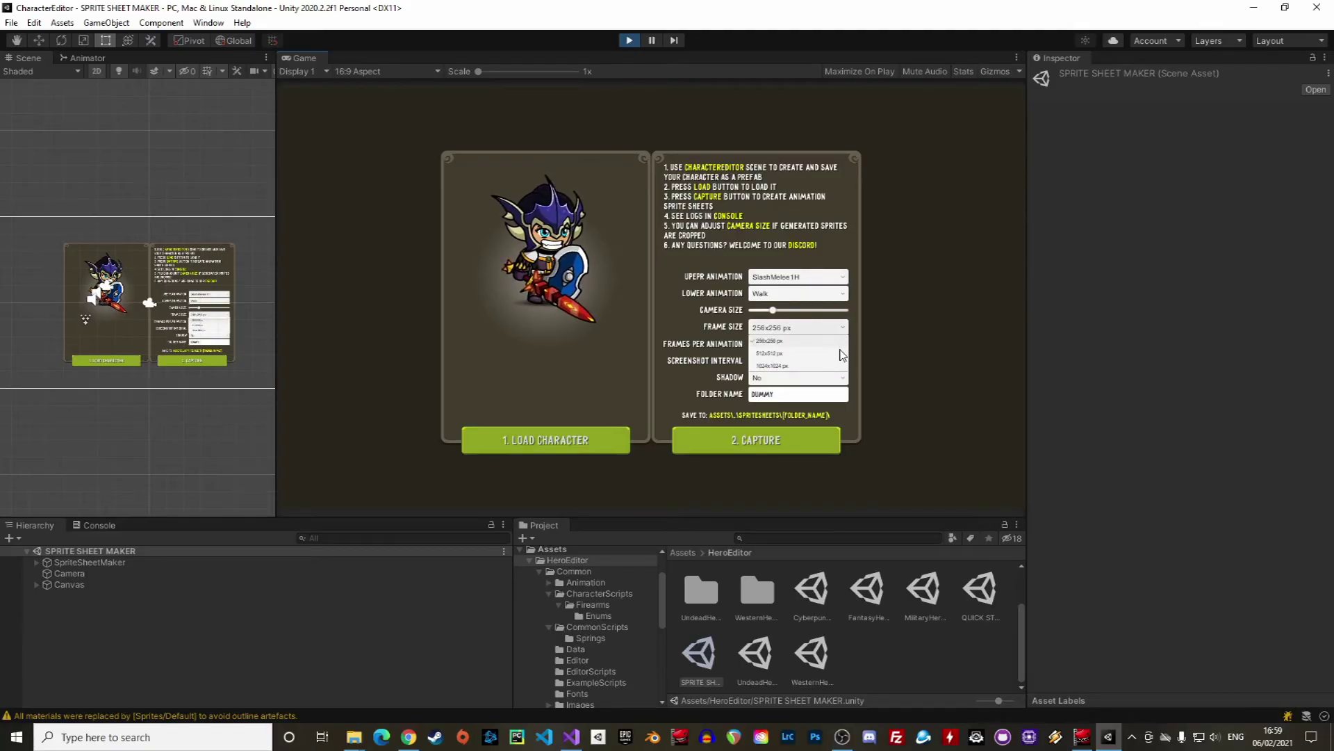
pyautogui.click(810, 365)
pyautogui.click(811, 349)
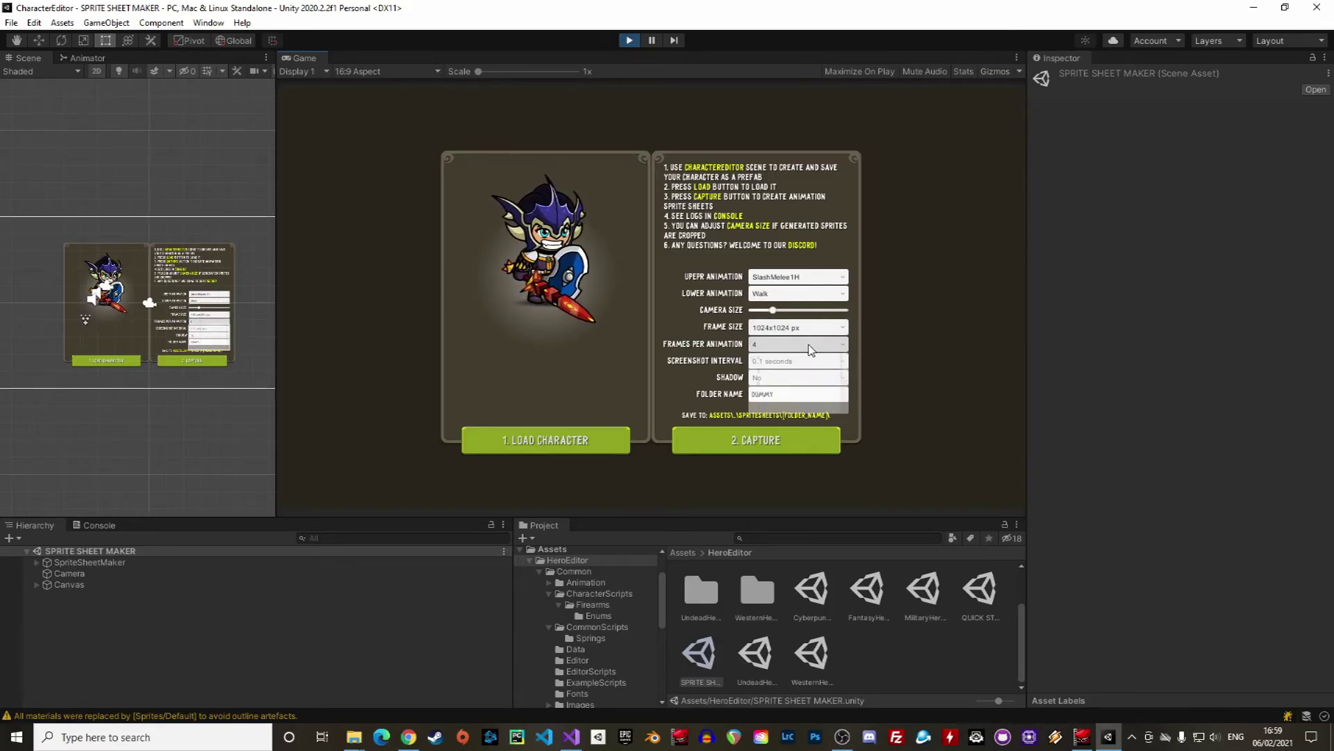
pyautogui.scroll(-3, 842, 383)
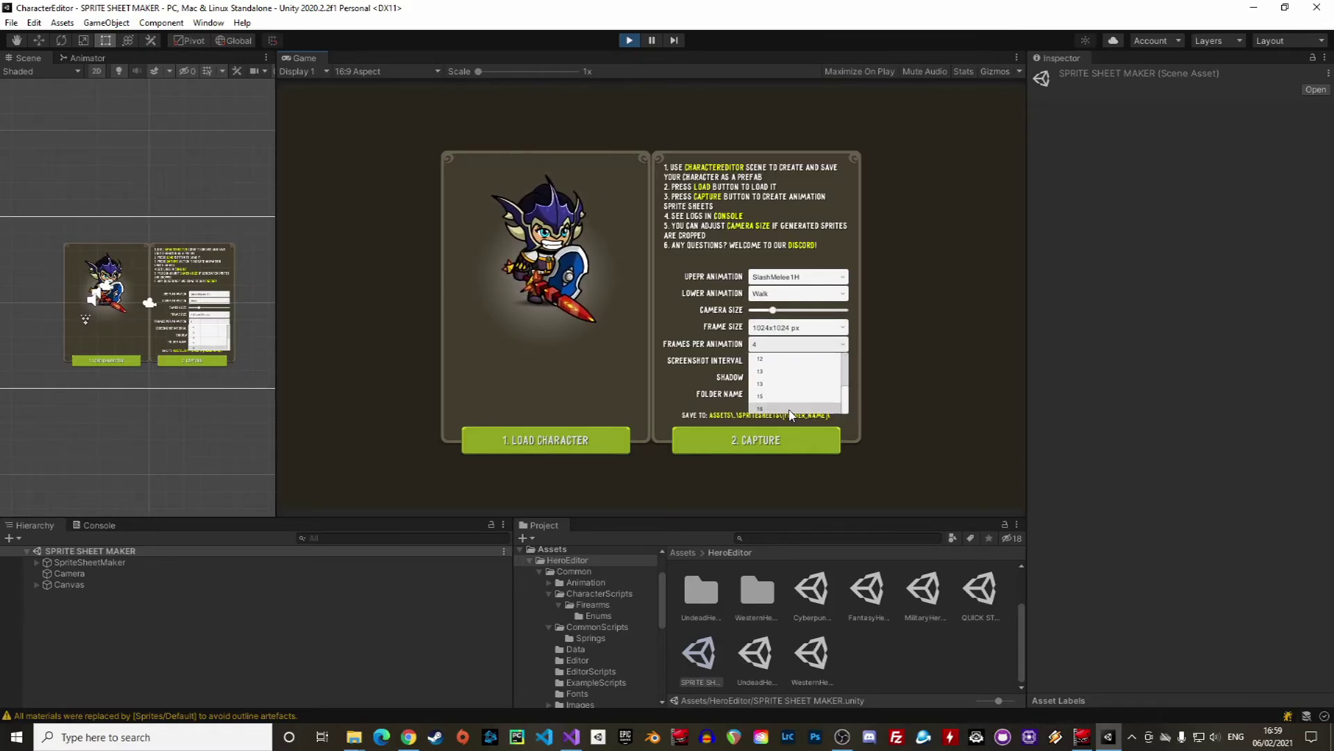
pyautogui.click(790, 408)
pyautogui.click(822, 397)
pyautogui.write('1')
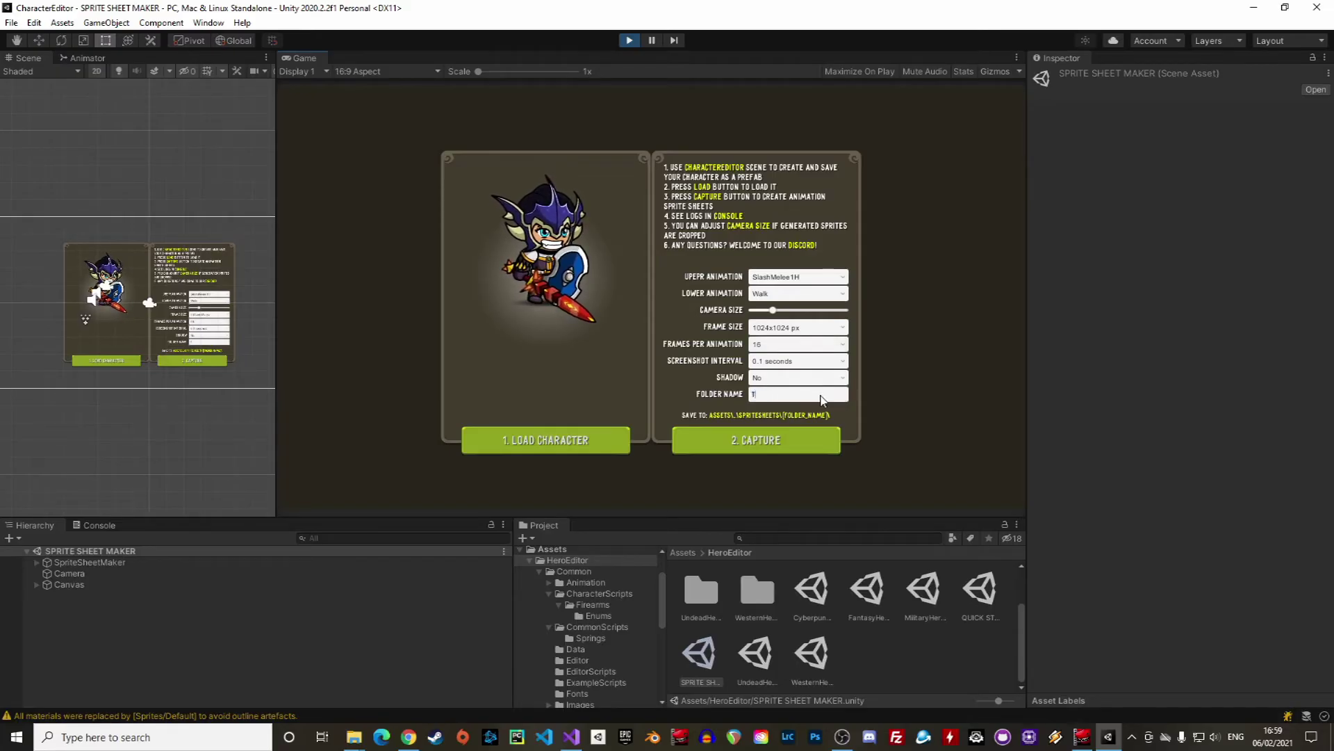
pyautogui.write('est')
pyautogui.click(770, 439)
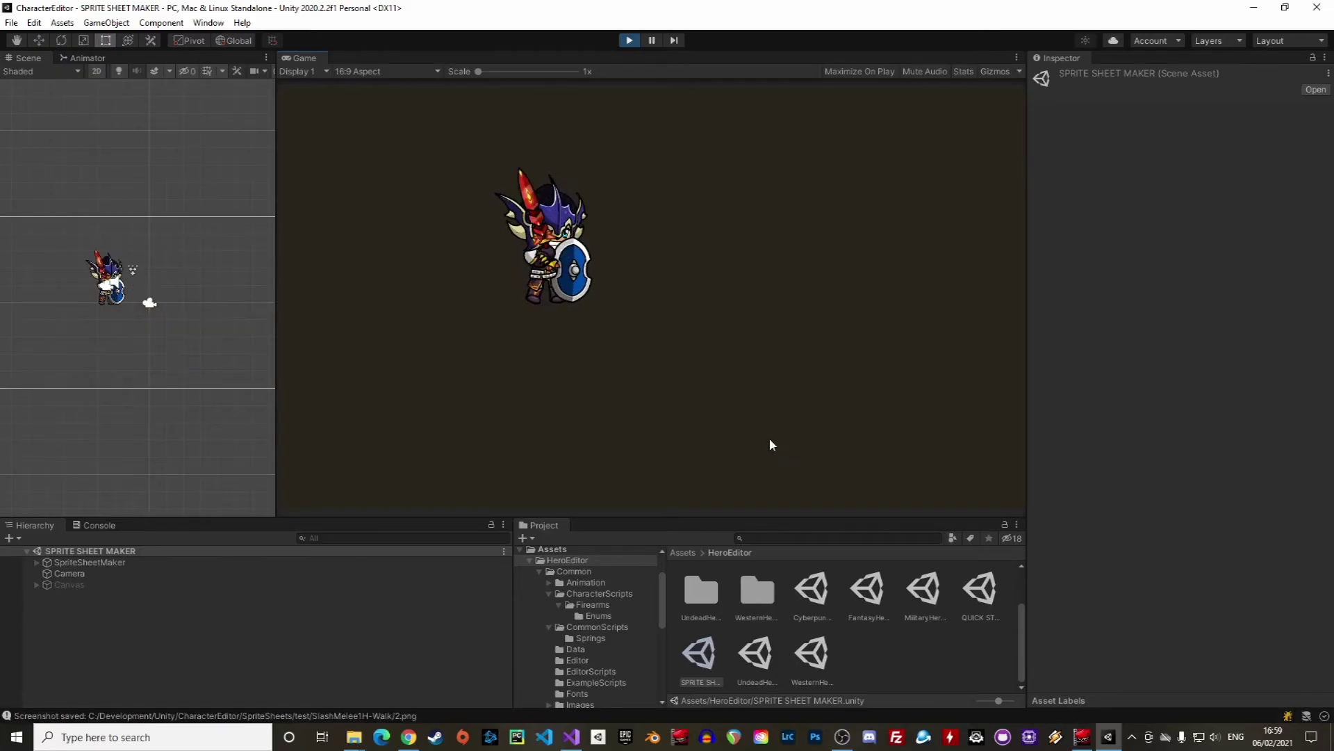
# Stop Play mode and copy the SlashMelee1H-Walk folder from SpriteSheets > test into the project's Assets folder.
pyautogui.click(636, 42)
pyautogui.click(354, 737)
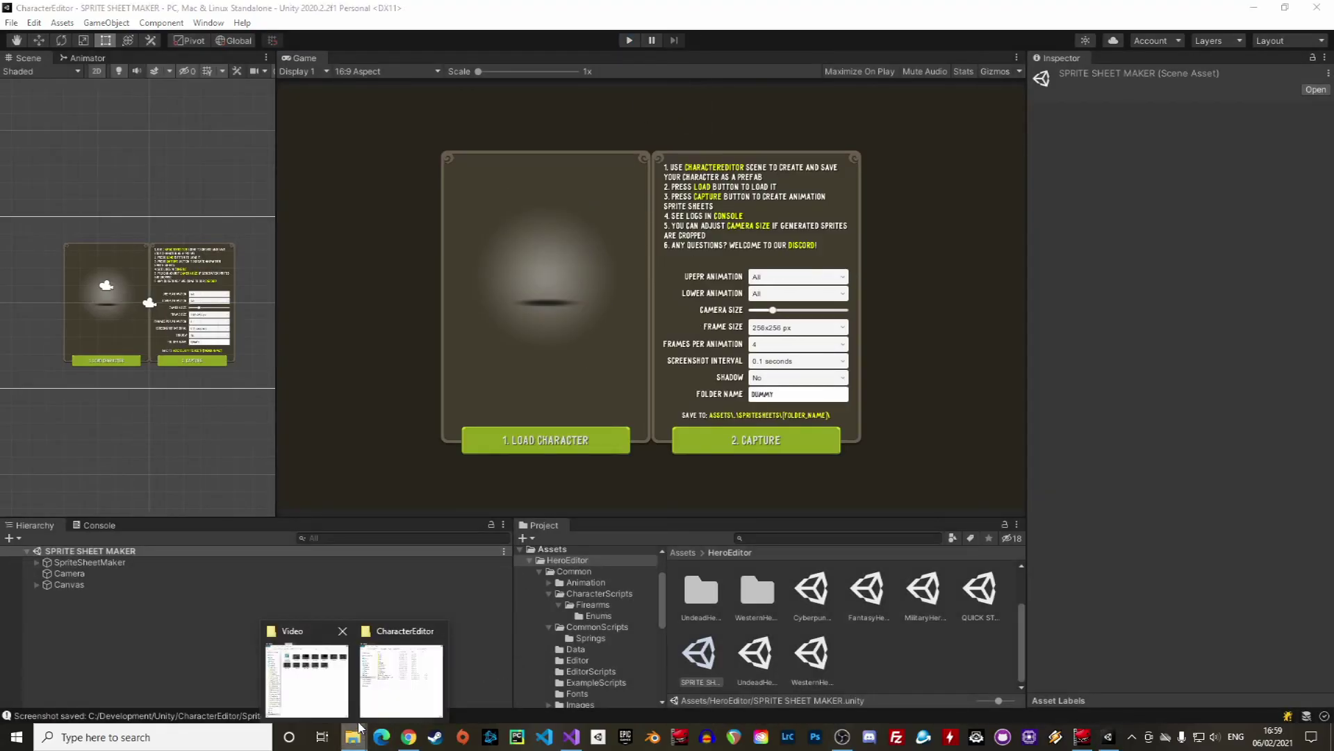
pyautogui.click(377, 692)
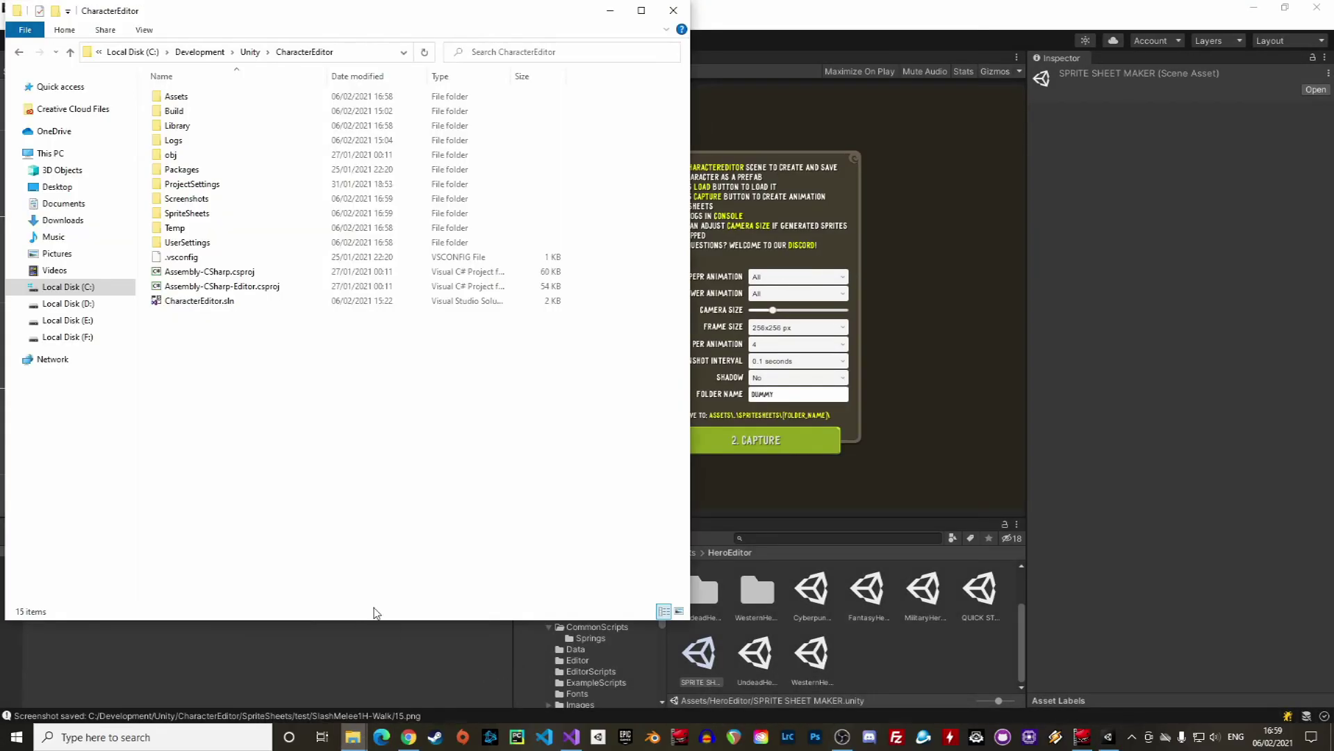
pyautogui.doubleClick(201, 213)
pyautogui.doubleClick(182, 99)
pyautogui.click(238, 103)
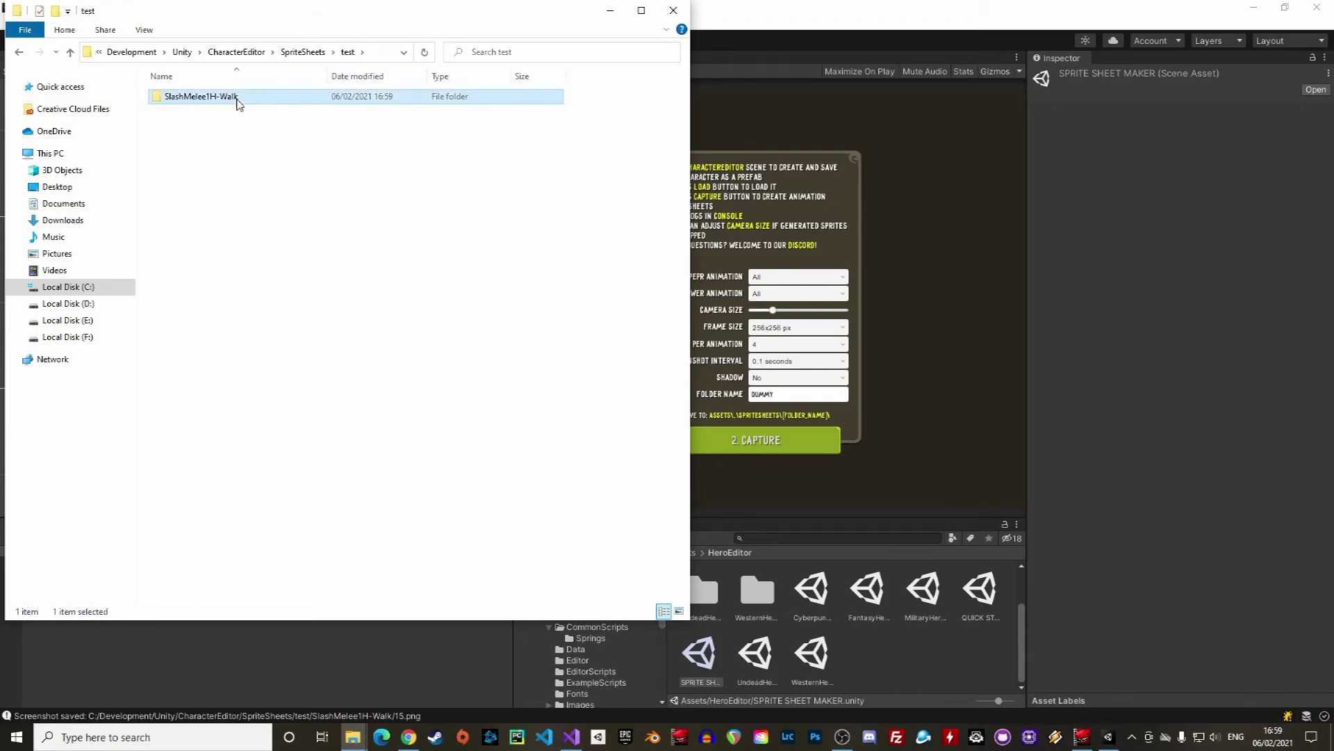
pyautogui.click(236, 52)
pyautogui.doubleClick(176, 96)
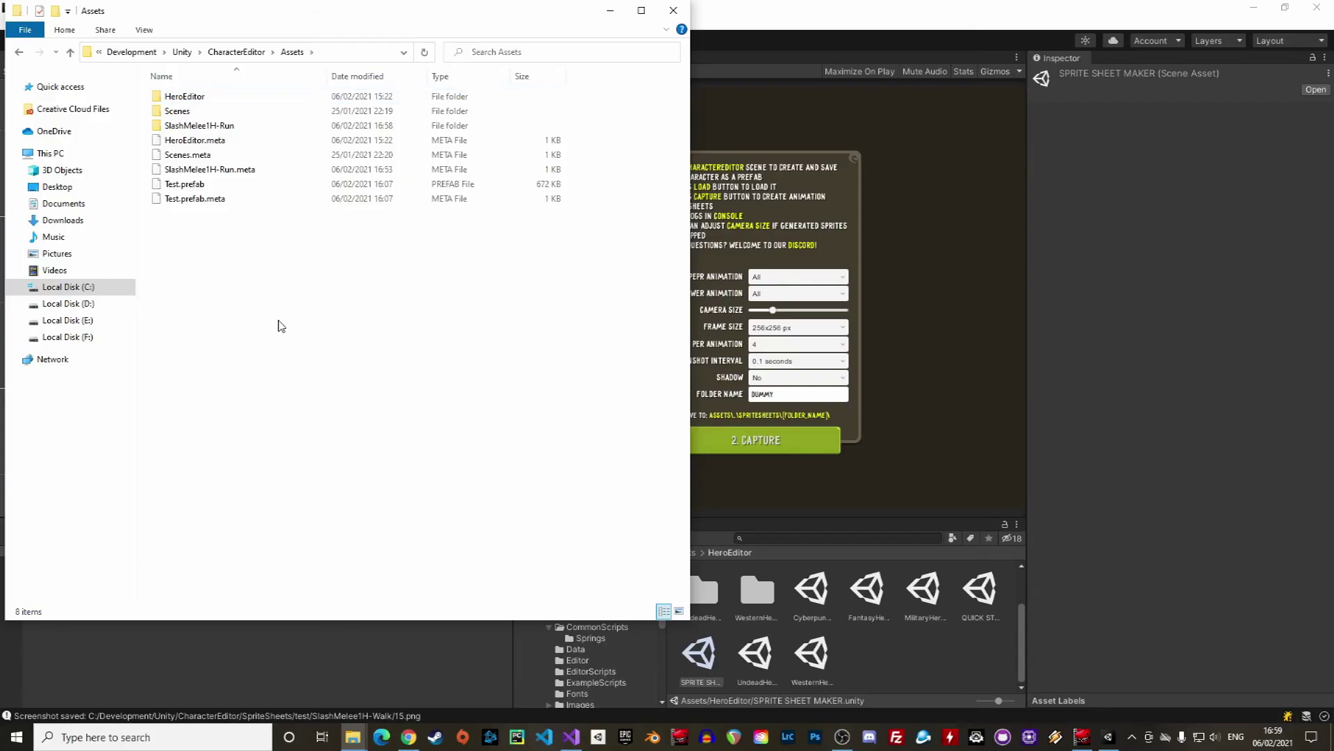
pyautogui.click(1007, 478)
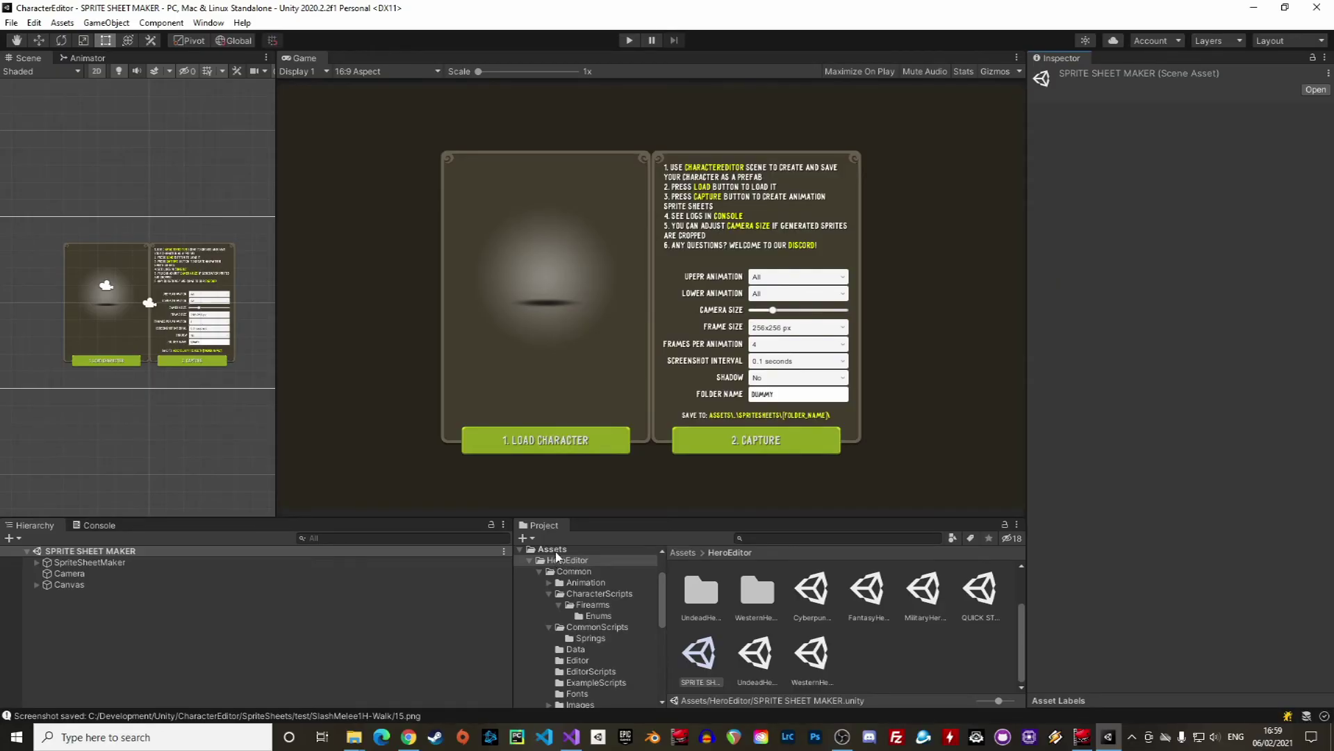
# Open SampleScene from the Assets > Scenes folder.
pyautogui.click(556, 551)
pyautogui.click(860, 598)
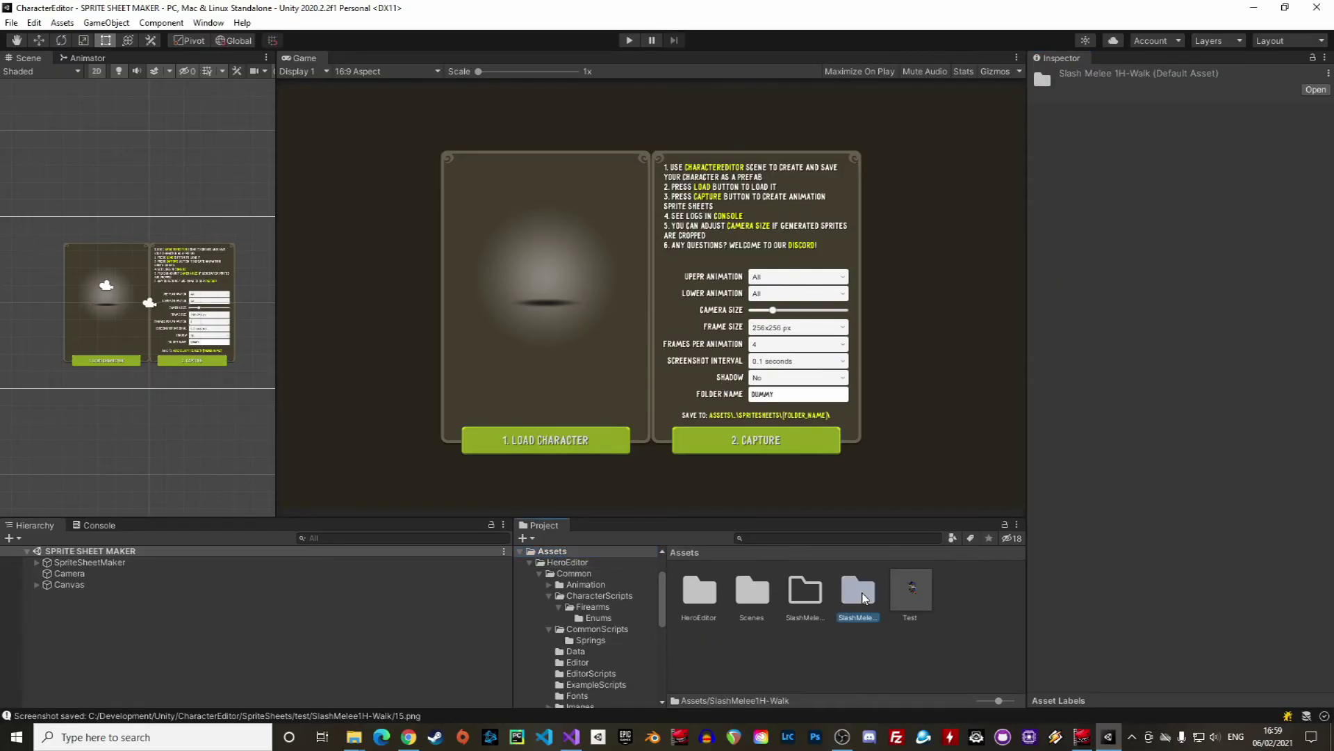
pyautogui.doubleClick(742, 597)
pyautogui.doubleClick(702, 593)
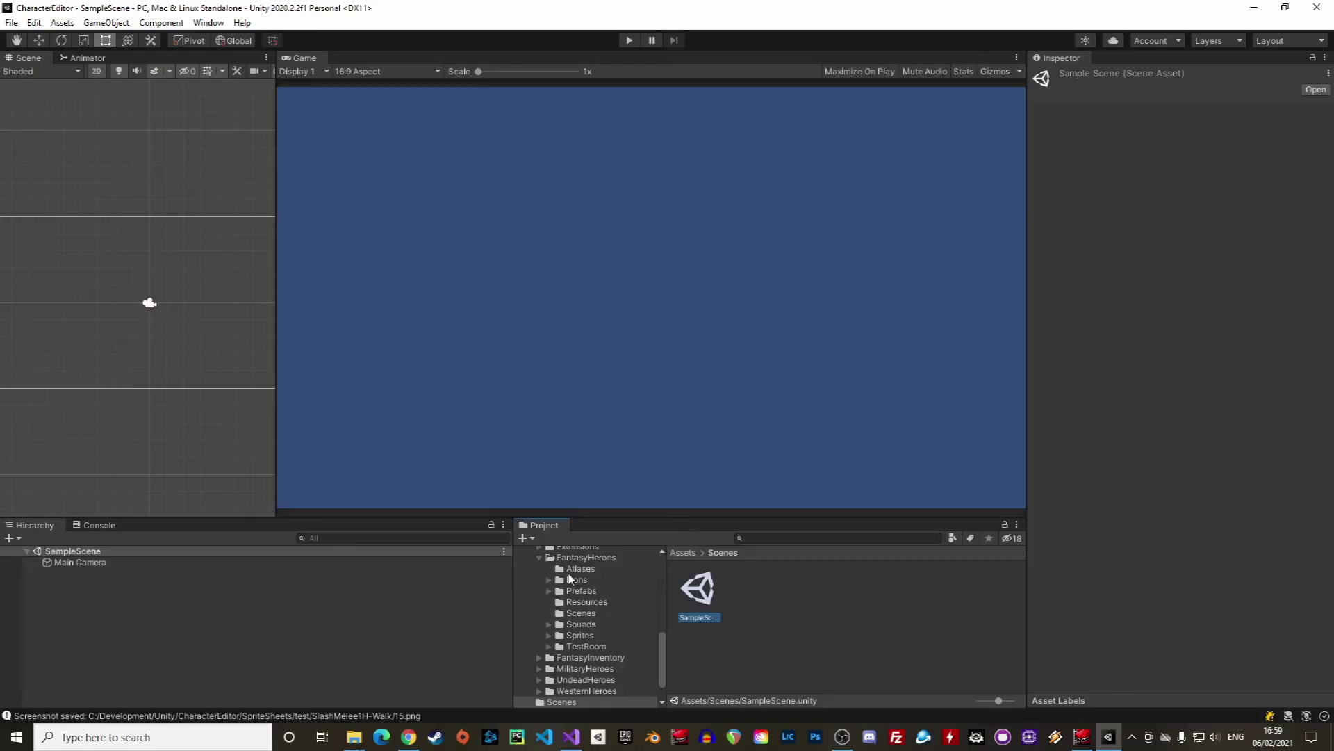
pyautogui.scroll(10, 569, 574)
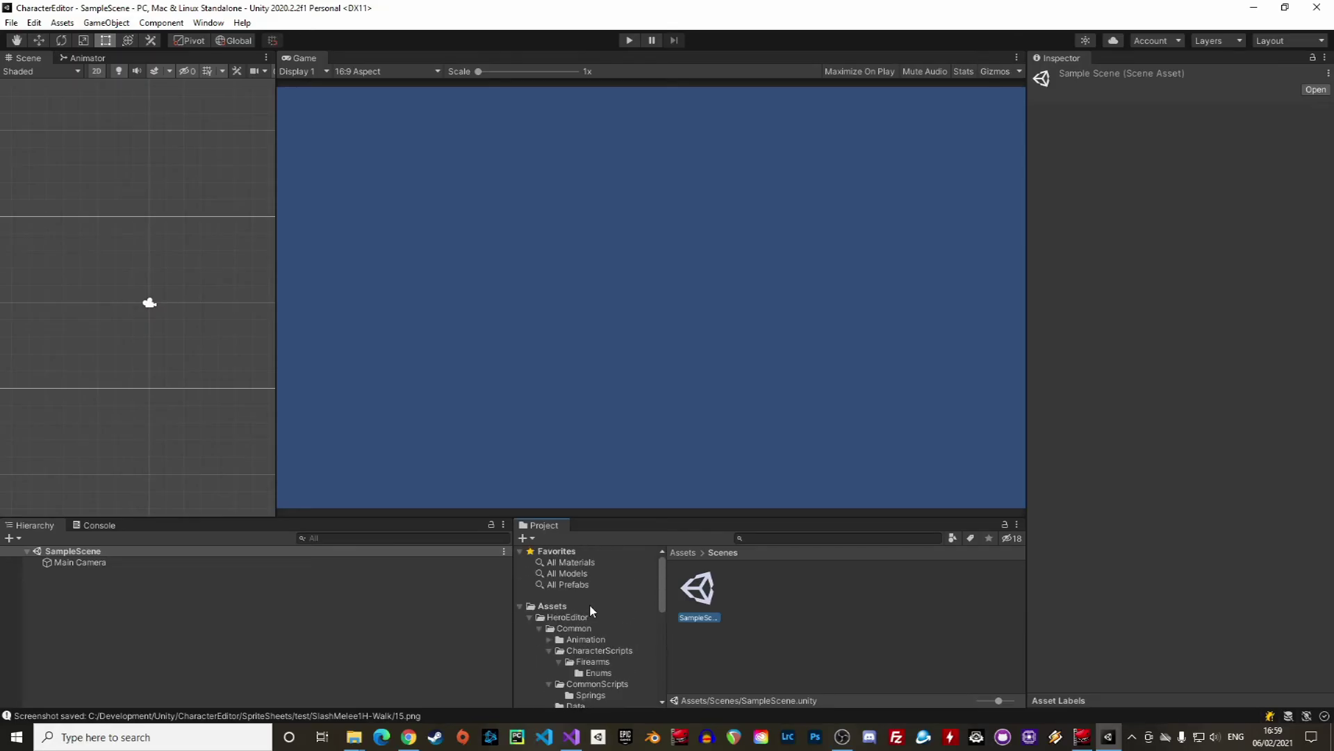
# Select all the SlashMelee1H-Walk frame sprites and drag them into the Hierarchy.
pyautogui.click(568, 617)
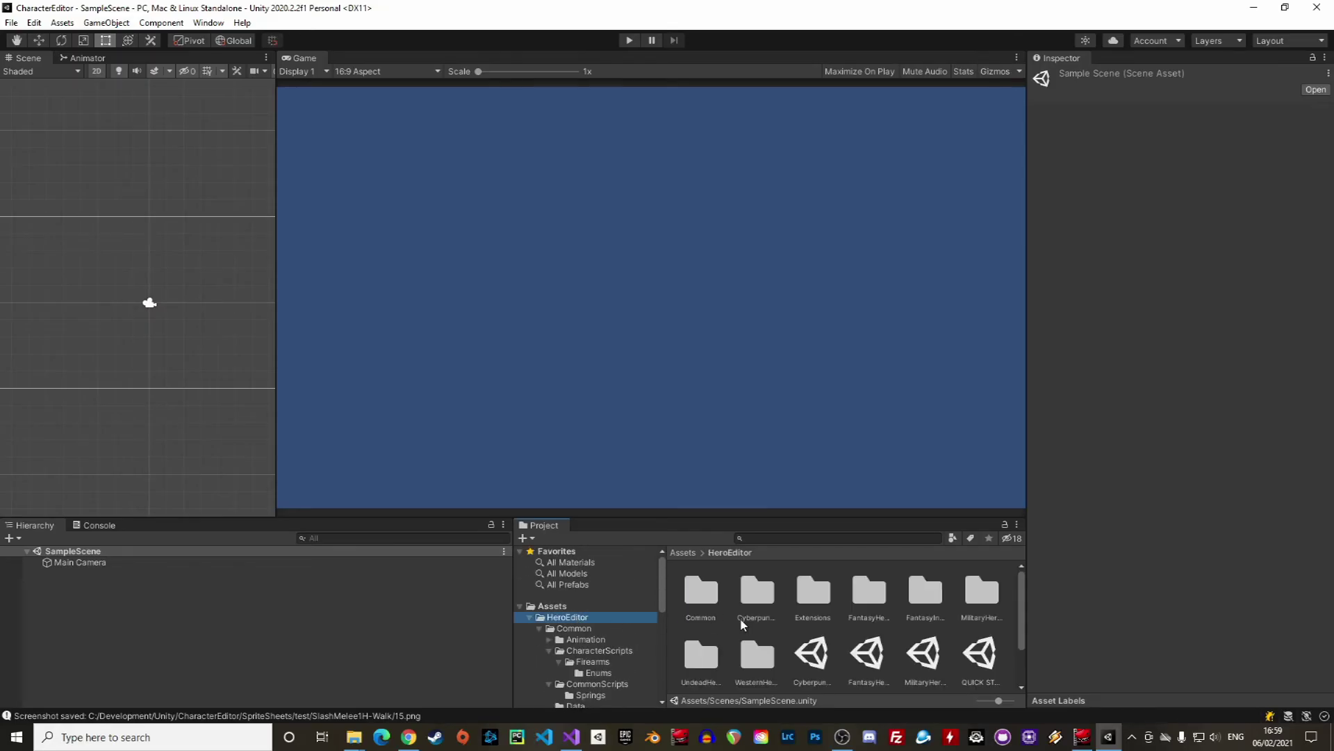
pyautogui.click(554, 606)
pyautogui.doubleClick(849, 591)
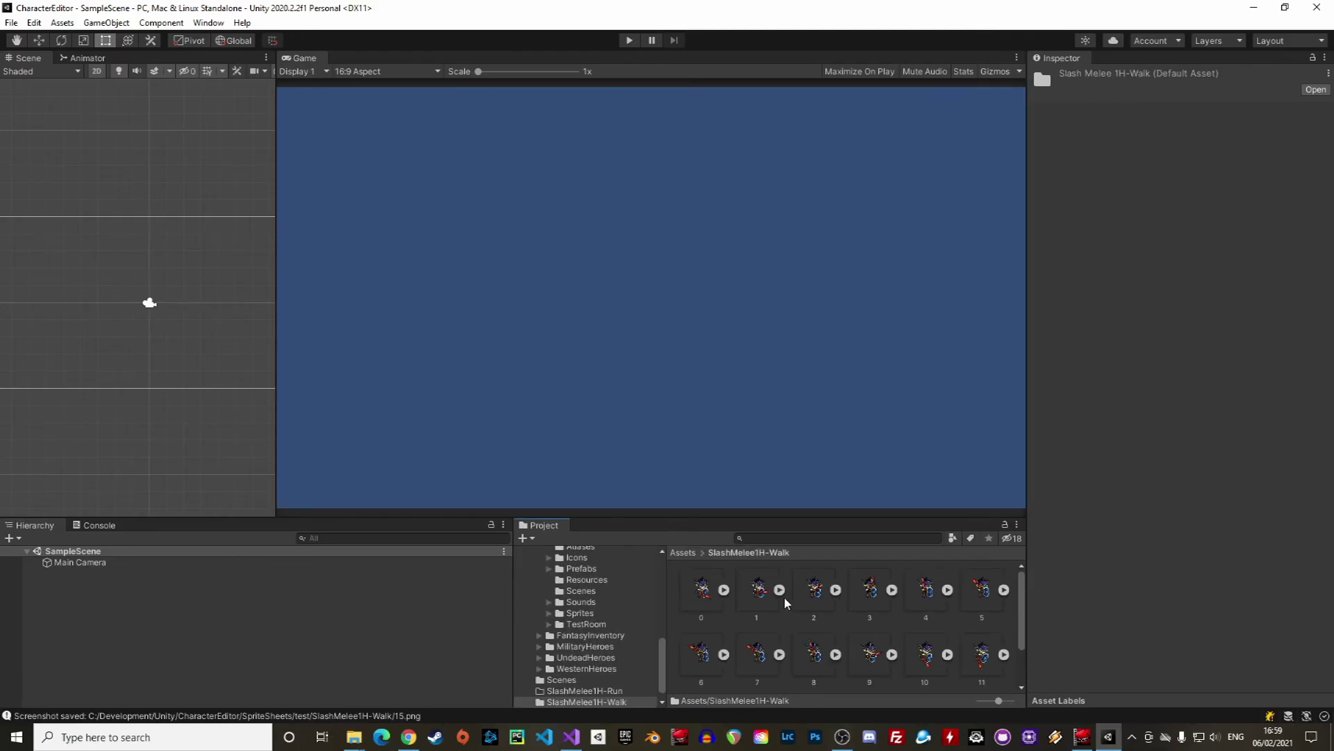
pyautogui.click(759, 591)
pyautogui.moveTo(622, 626); pyautogui.dragTo(183, 611)
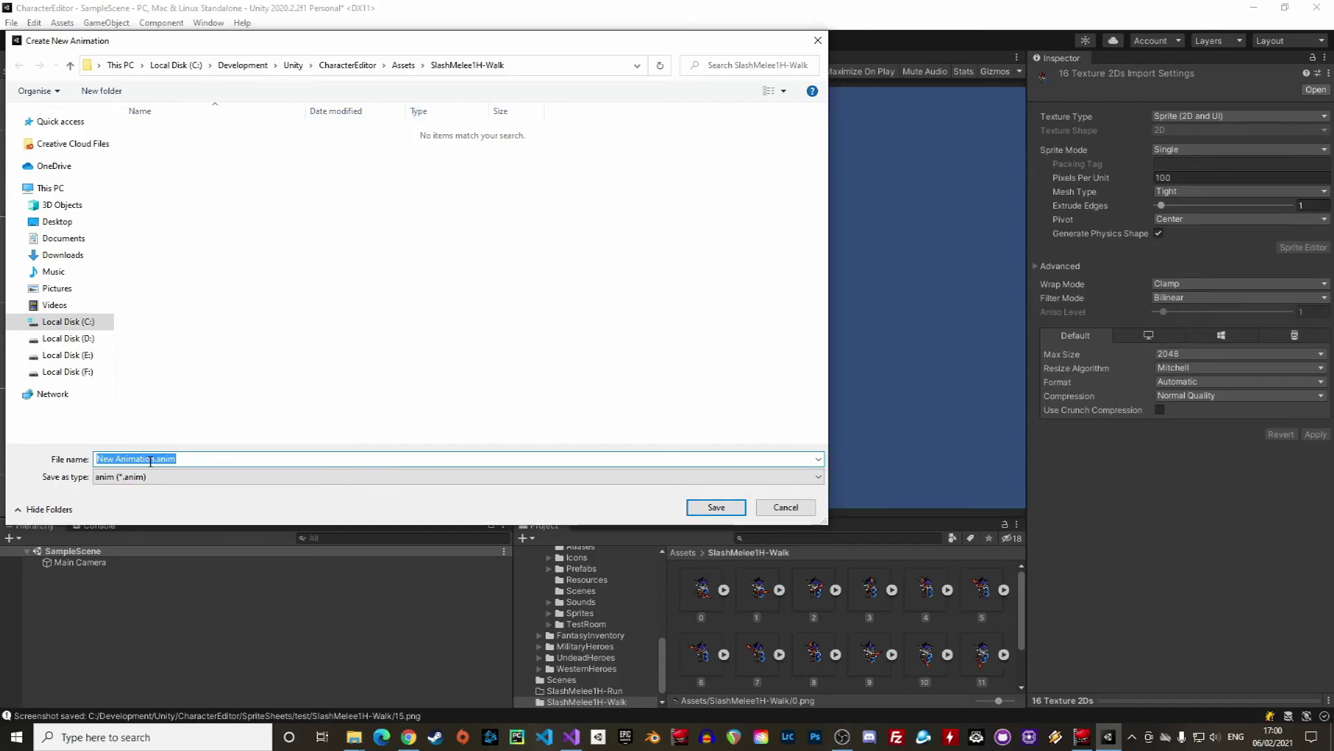
# Save the new animation clip as Test.anim and run the scene to watch it play.
pyautogui.moveTo(117, 459); pyautogui.dragTo(15, 447)
pyautogui.write('T')
pyautogui.press('BackSpace')
pyautogui.write('est')
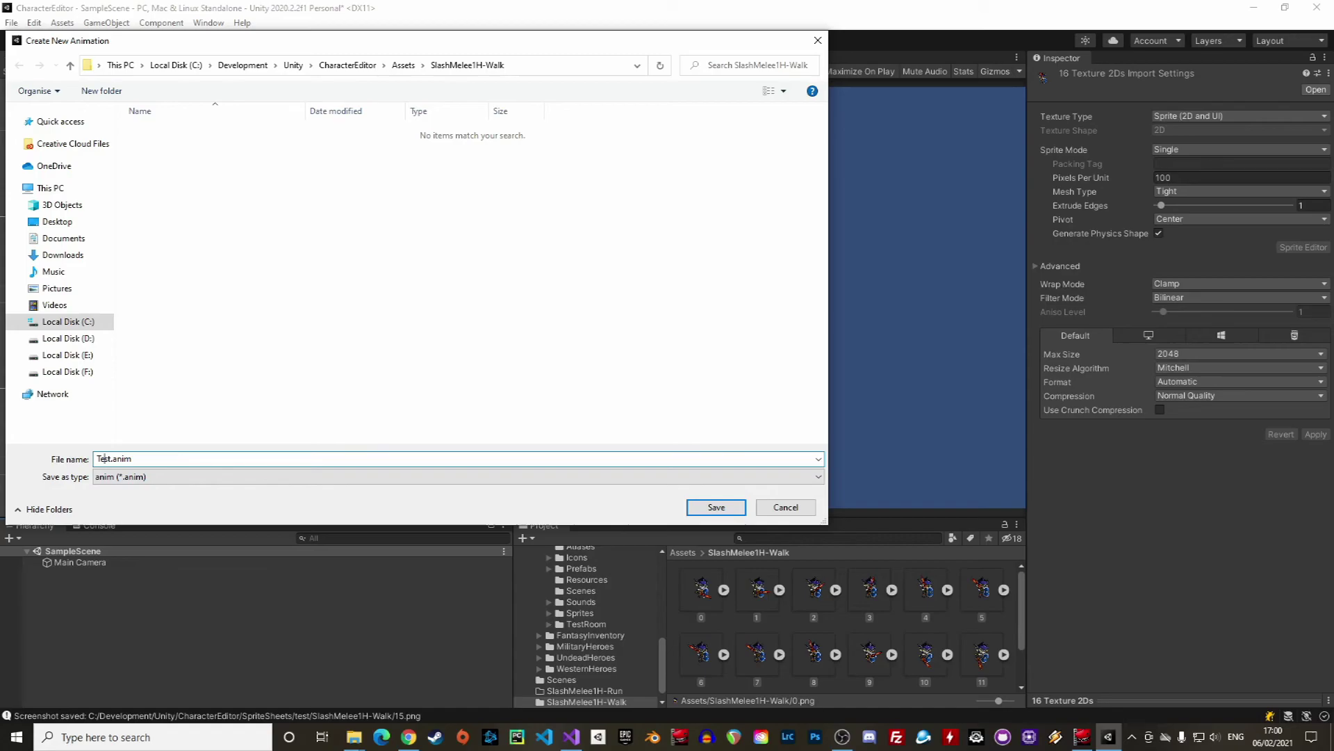
pyautogui.click(716, 508)
pyautogui.click(627, 40)
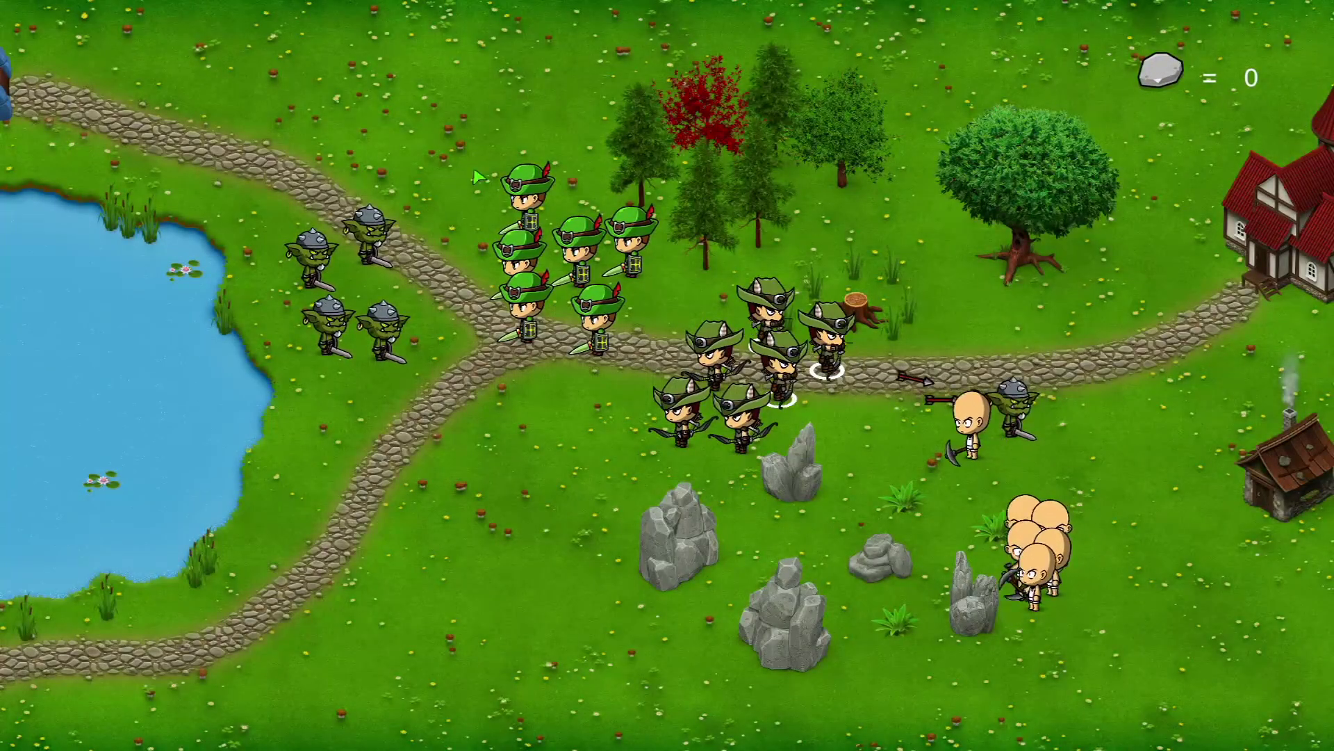
# Box-select the swordsmen and two archers and order them to move left.
pyautogui.moveTo(431, 164); pyautogui.dragTo(731, 502)
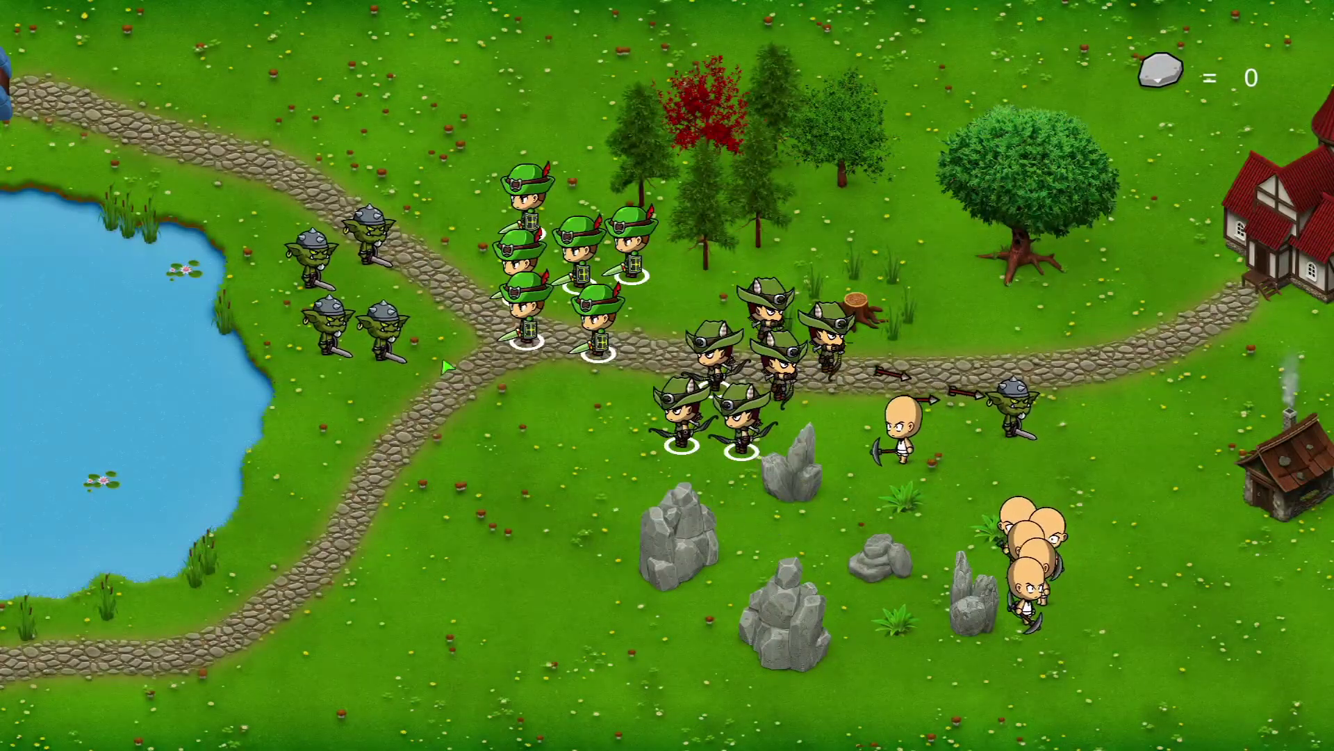
pyautogui.rightClick(481, 453)
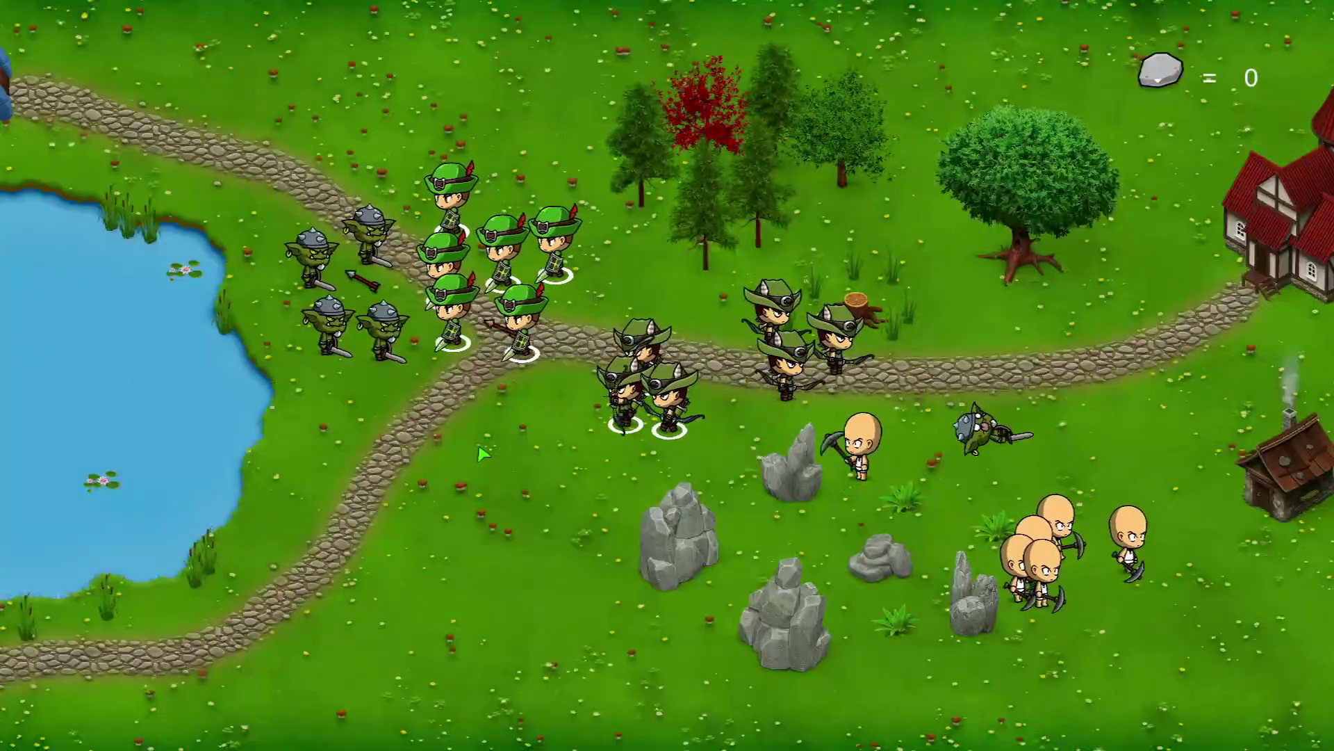